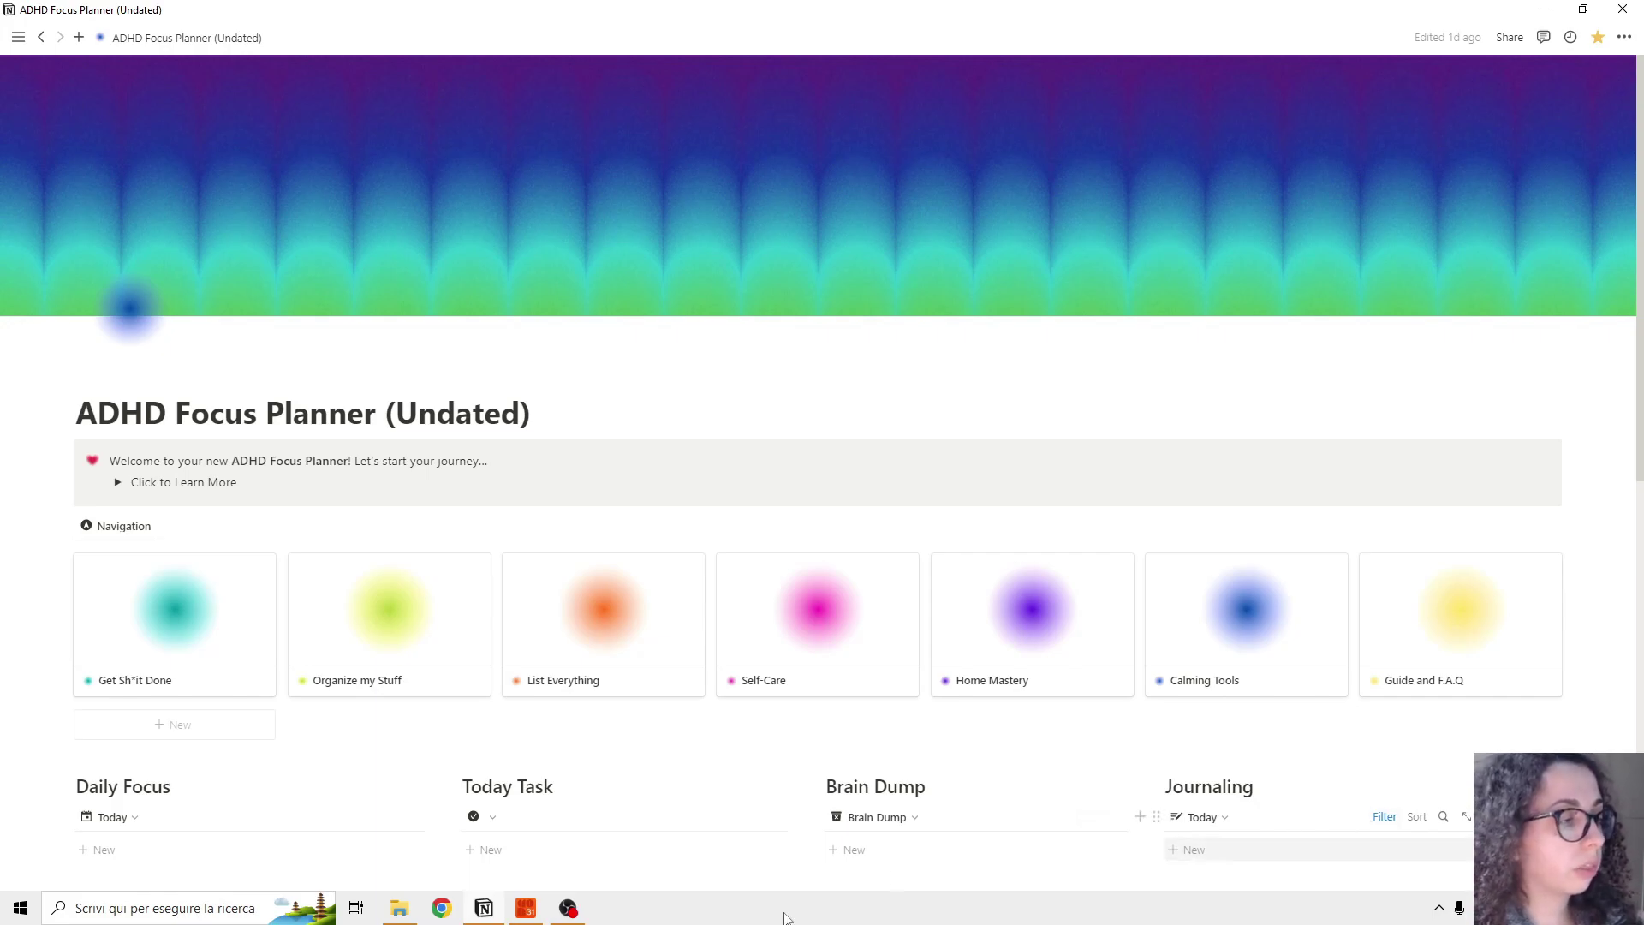
Step: Scroll the ADHD Focus Planner home page and open the Get Sh*it Done card from its Navigation gallery
scroll(197, 622, "down", 1)
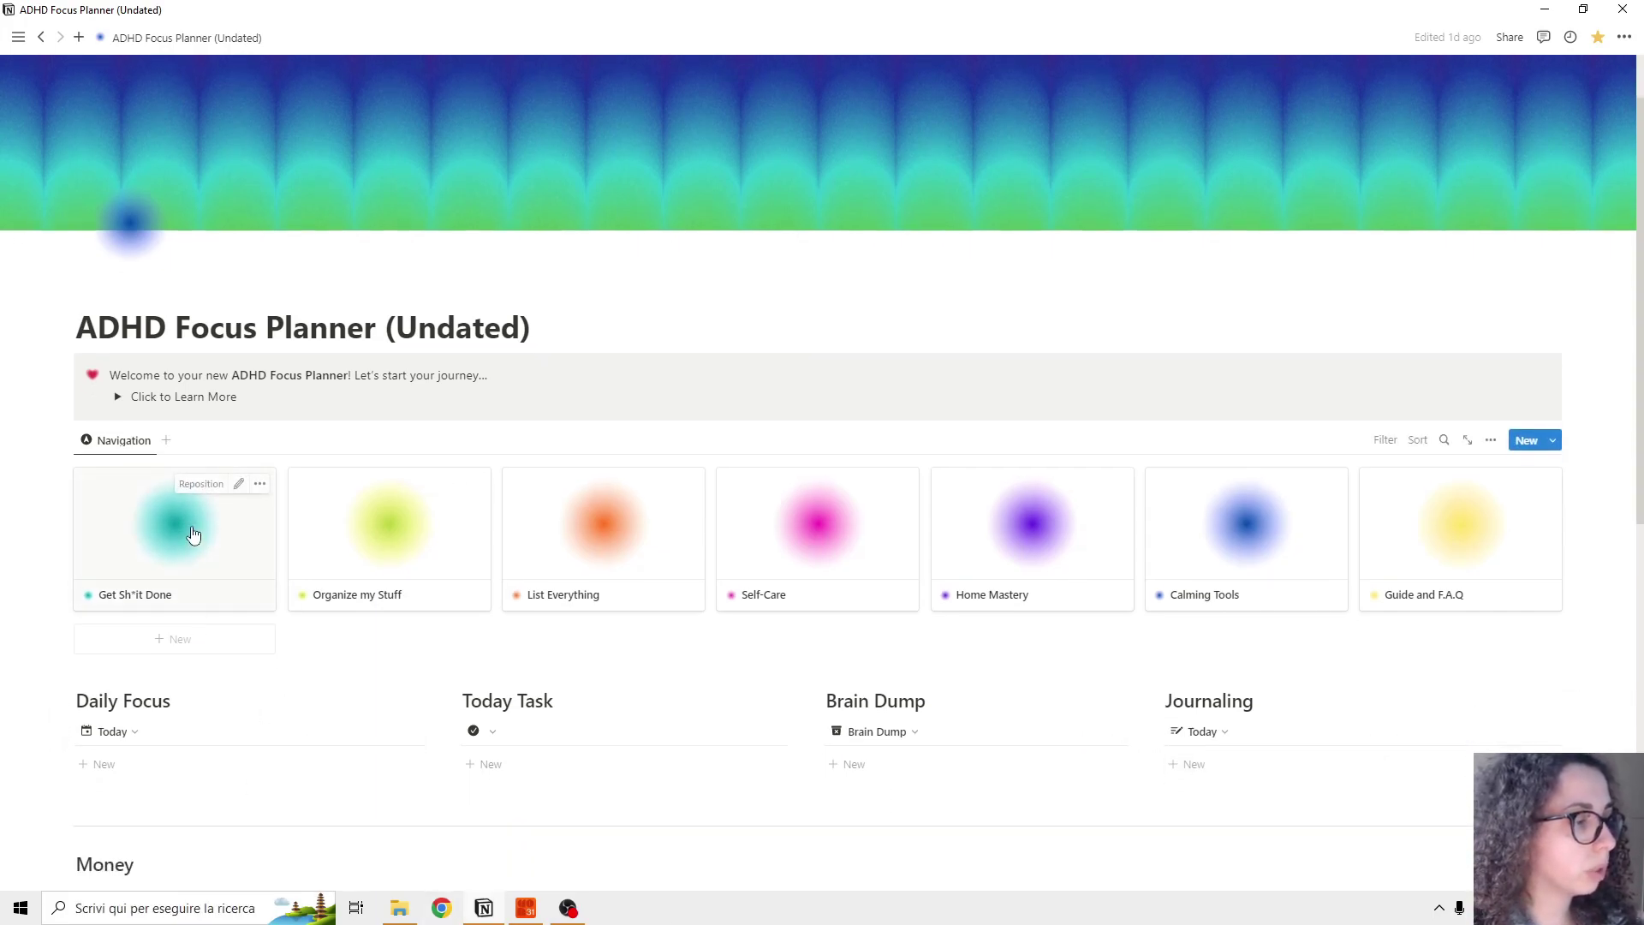
left_click(194, 604)
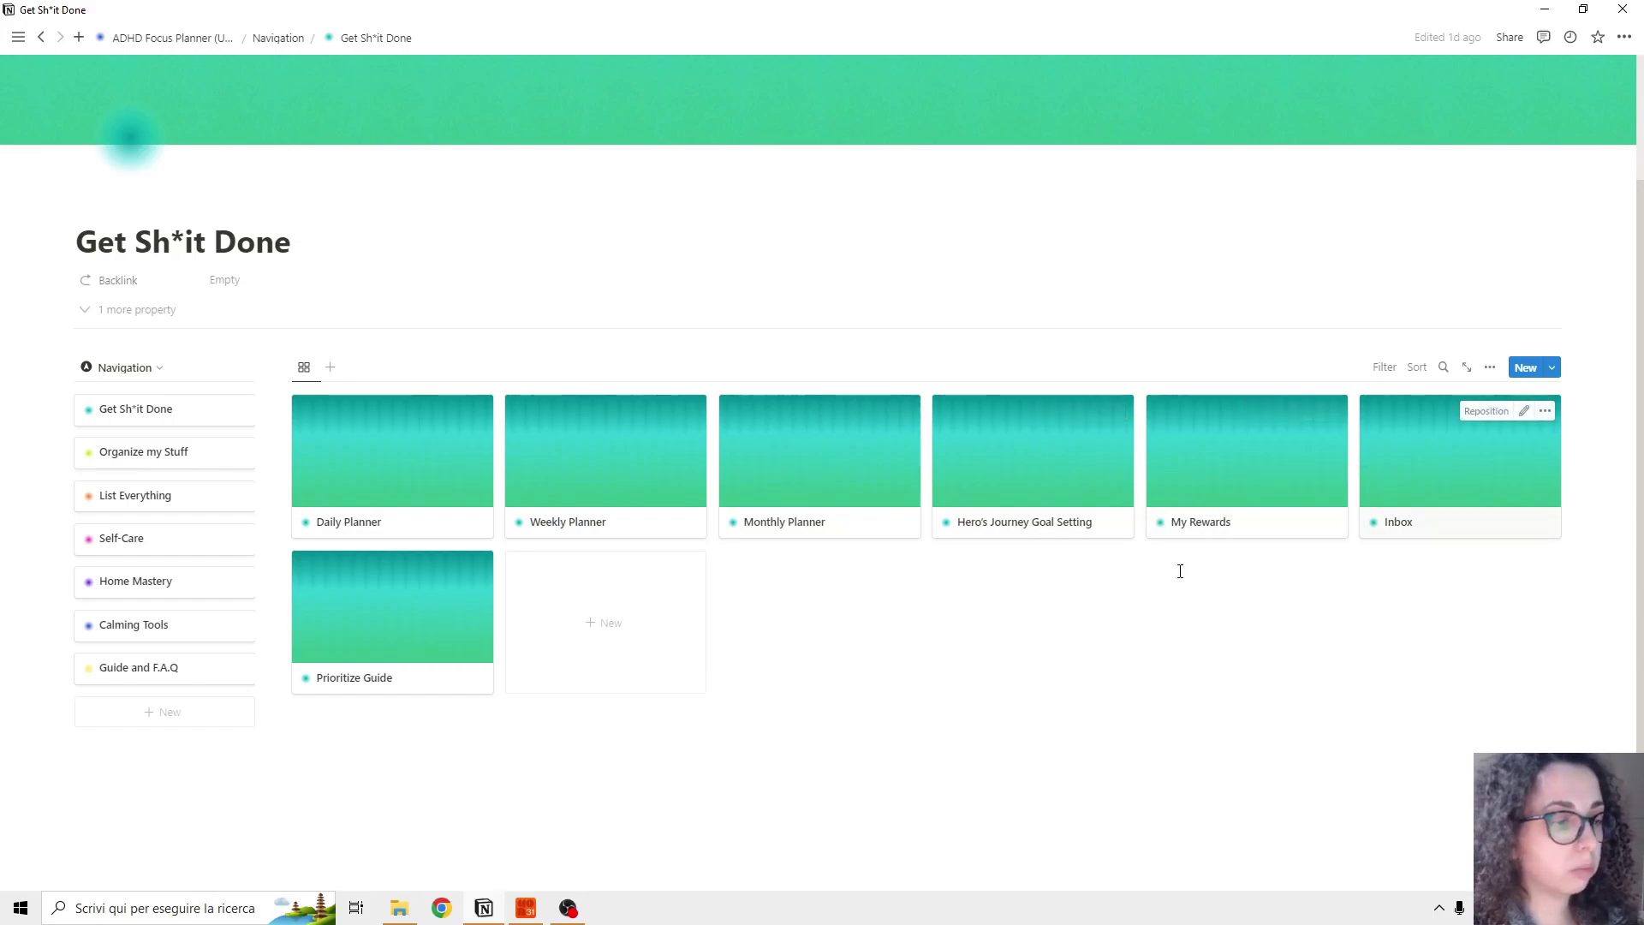
Step: Open the Daily Planner, scroll its Daily Focus table, and inspect the Weekday column's formula
left_click(409, 477)
scroll(559, 613, "down", 2)
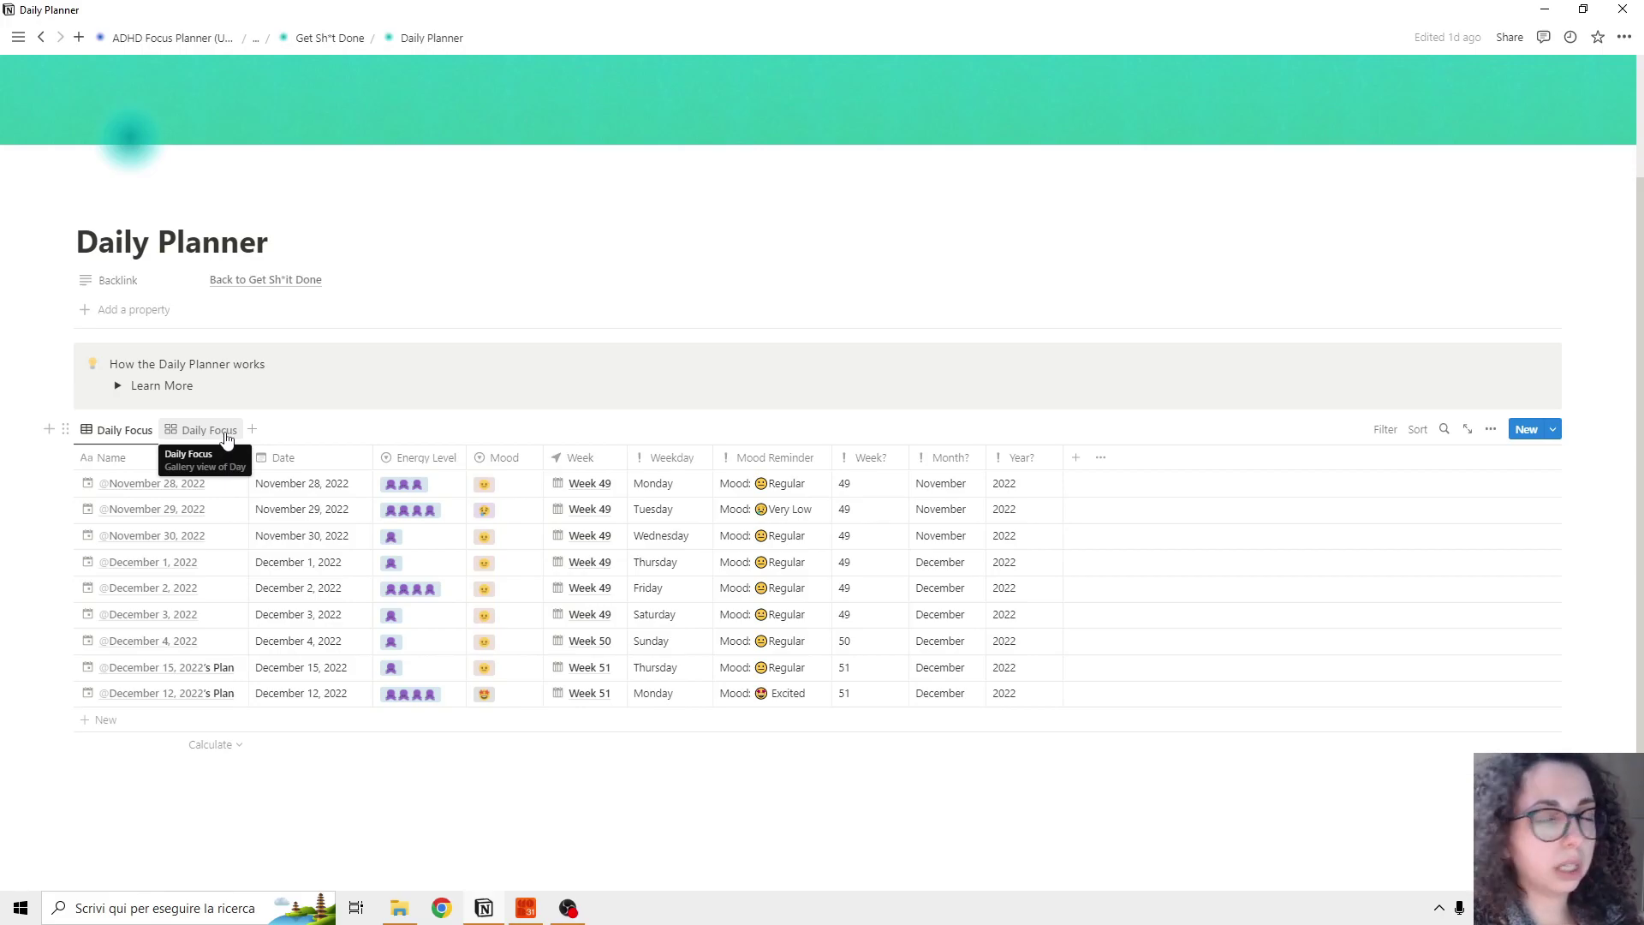
scroll(227, 438, "down", 1)
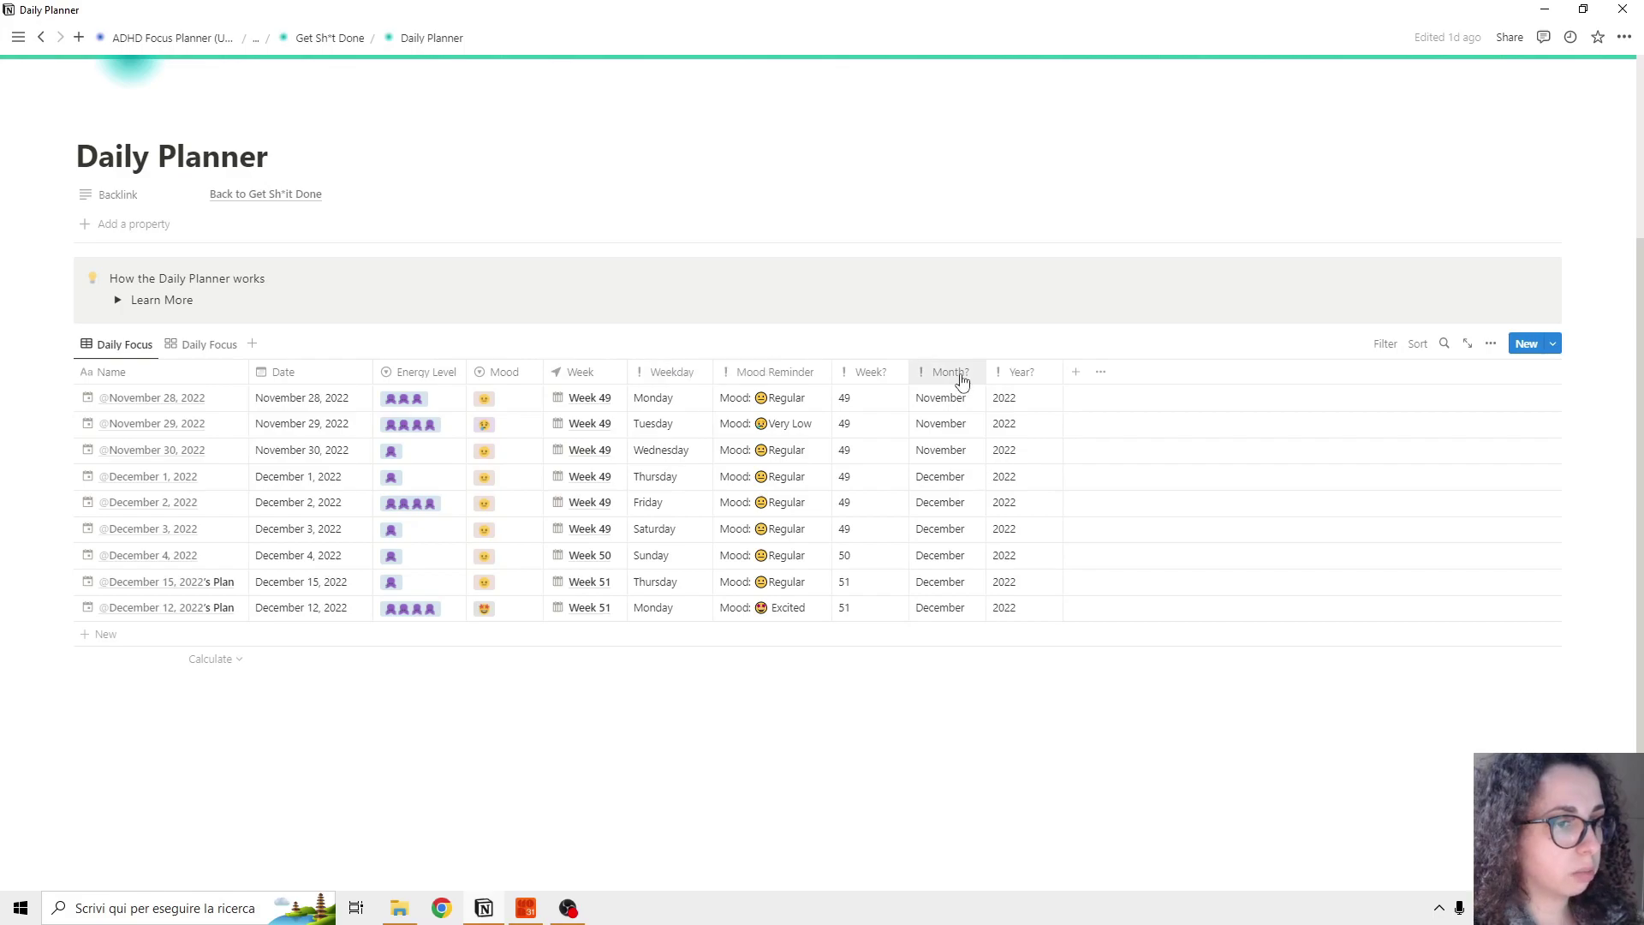
left_click(664, 402)
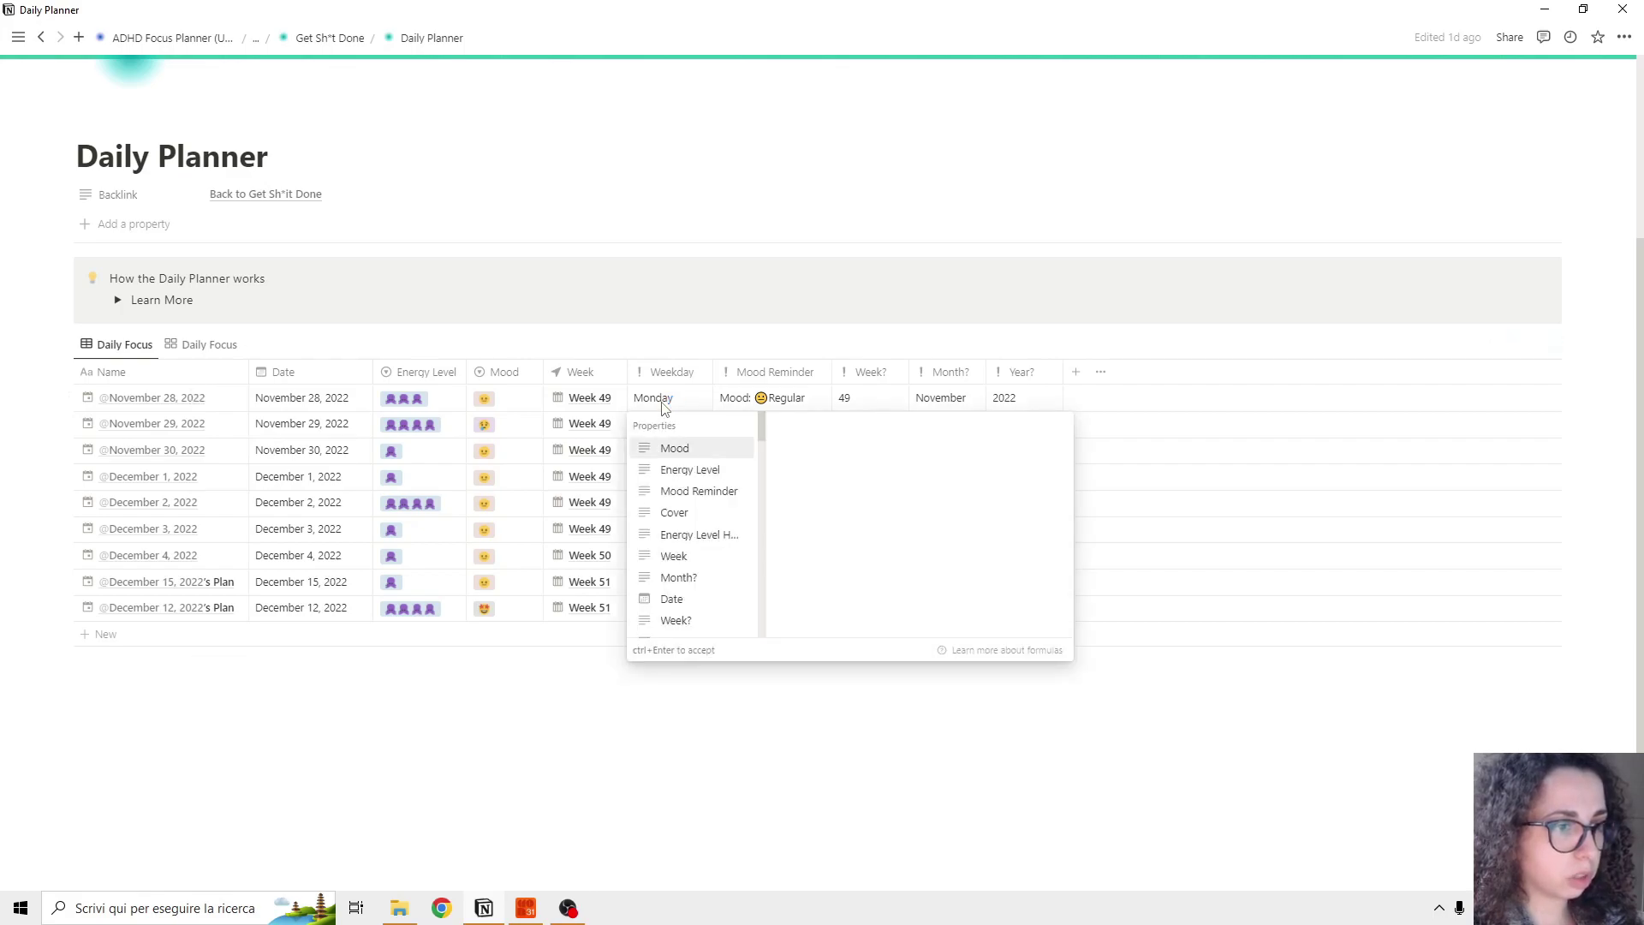
key("Escape")
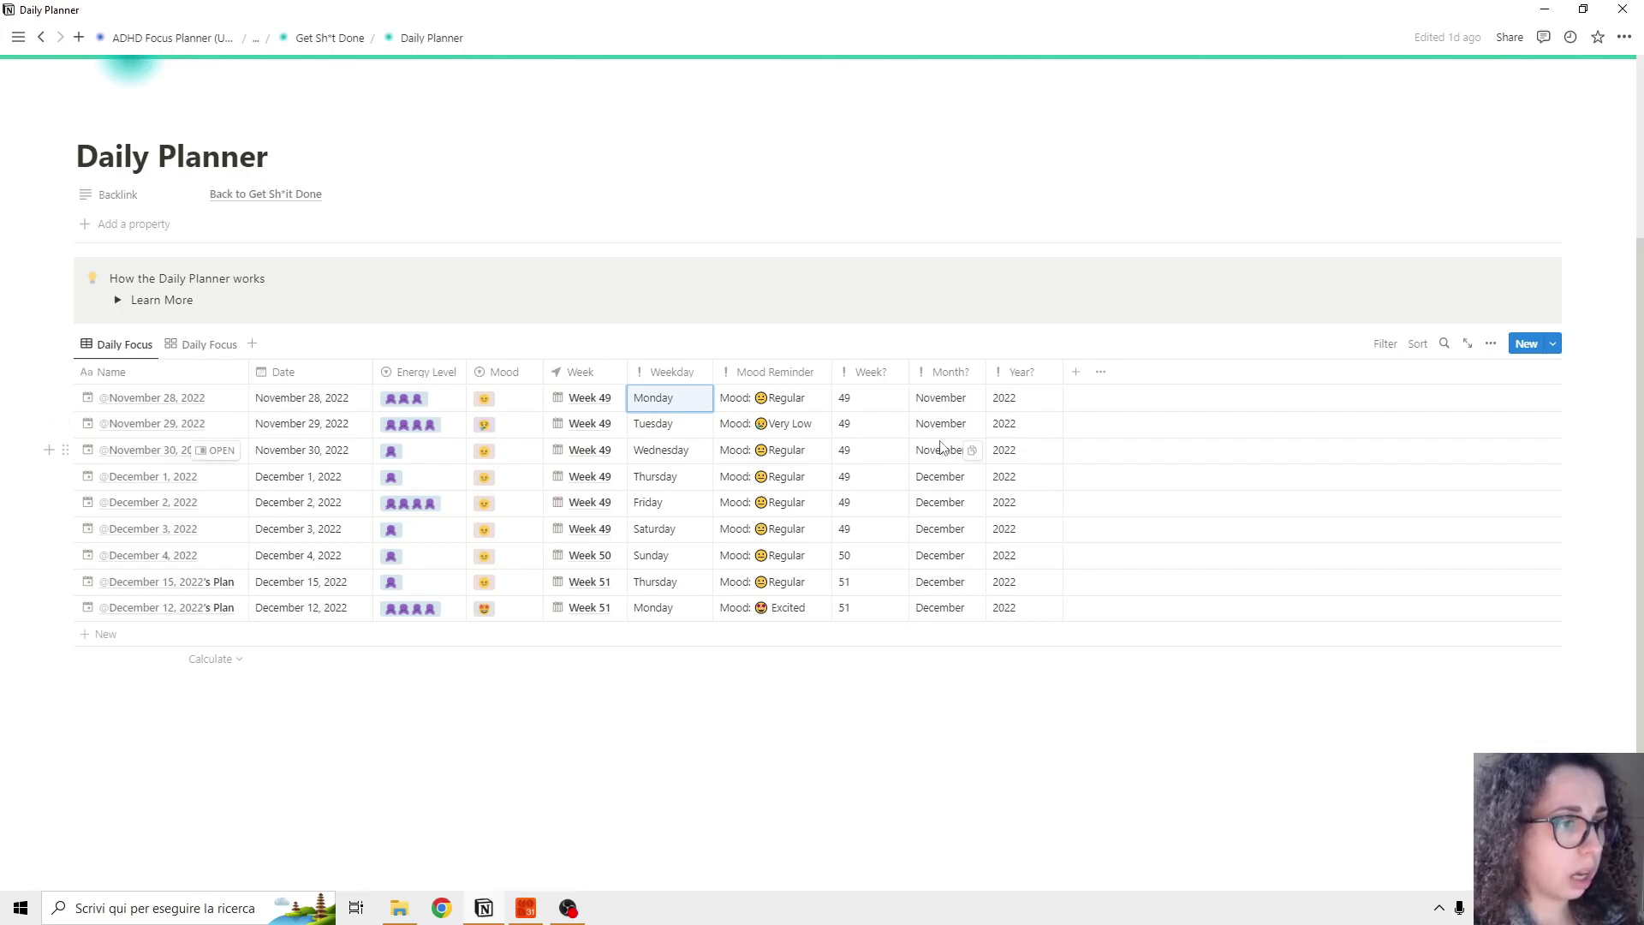
Step: Go back to Get Sh*t Done and open the Weekly Planner table listing Weeks 49–51
left_click(310, 40)
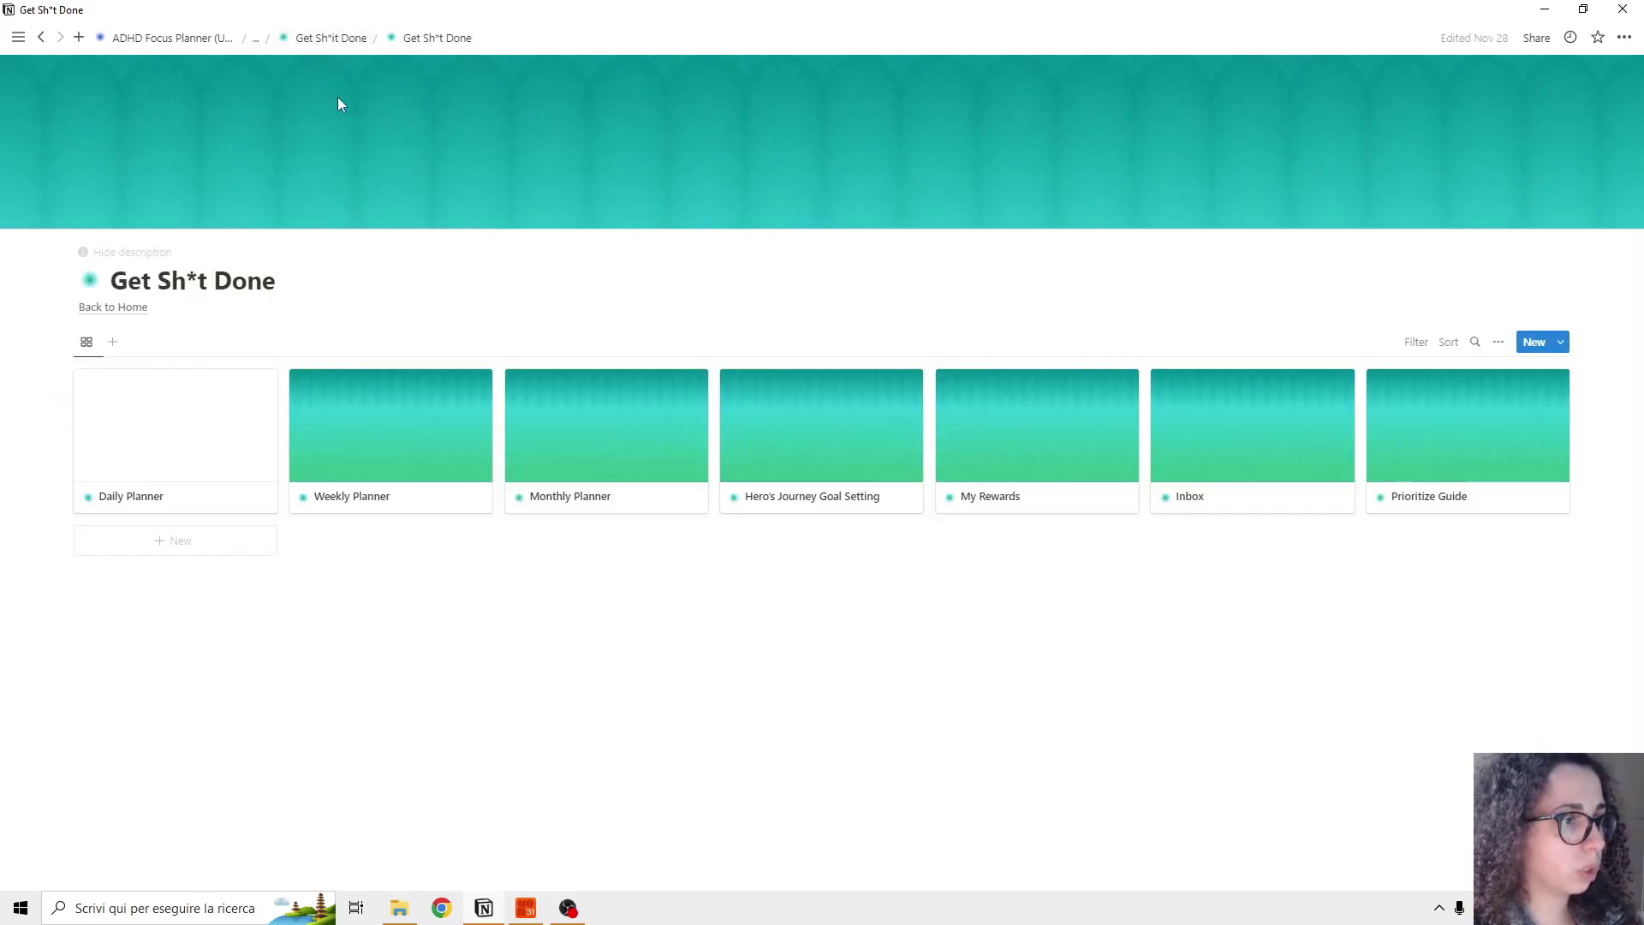
left_click(394, 439)
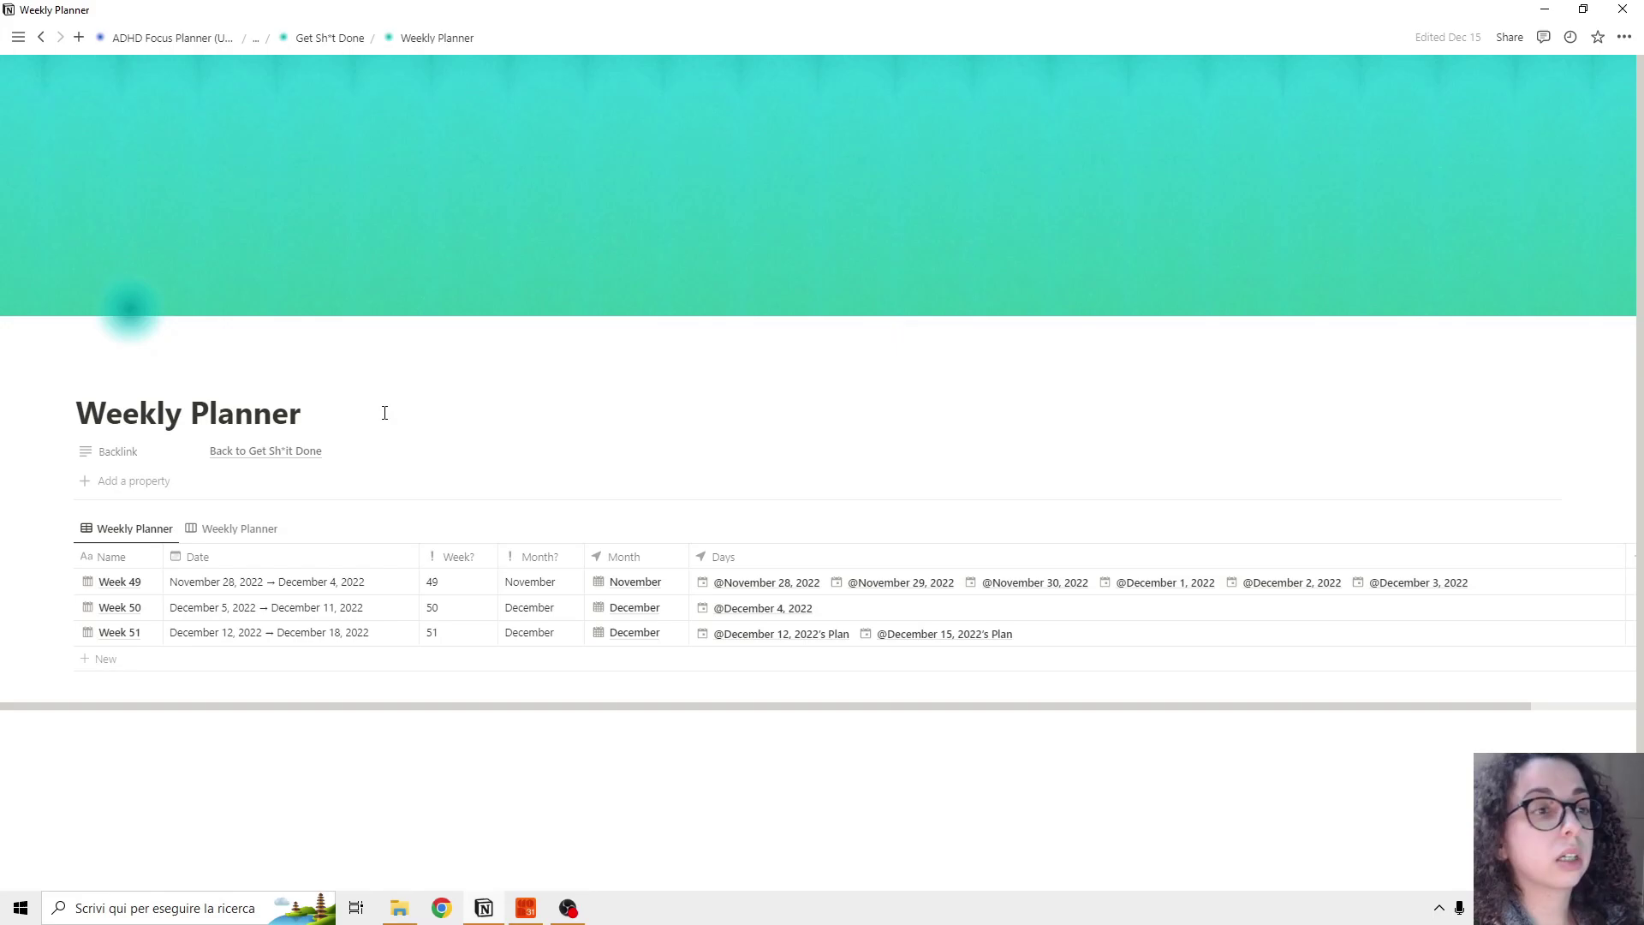
scroll(352, 419, "down", 1)
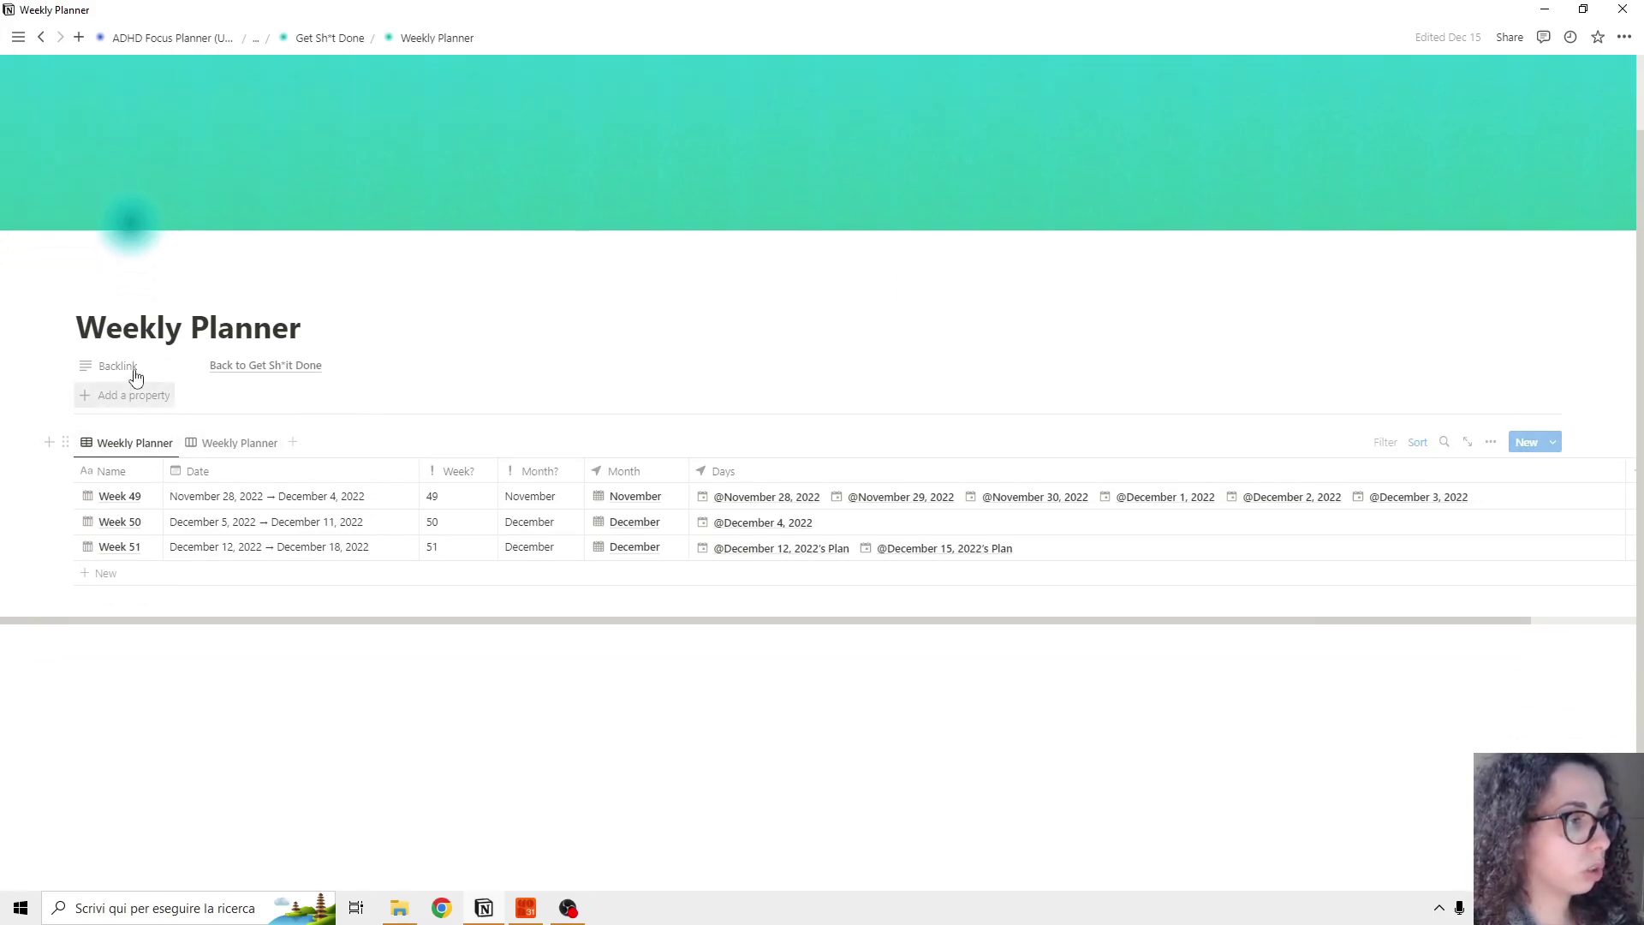
Step: Open Week 49 in side peek, then expand and collapse its Inbox task list
left_click(129, 496)
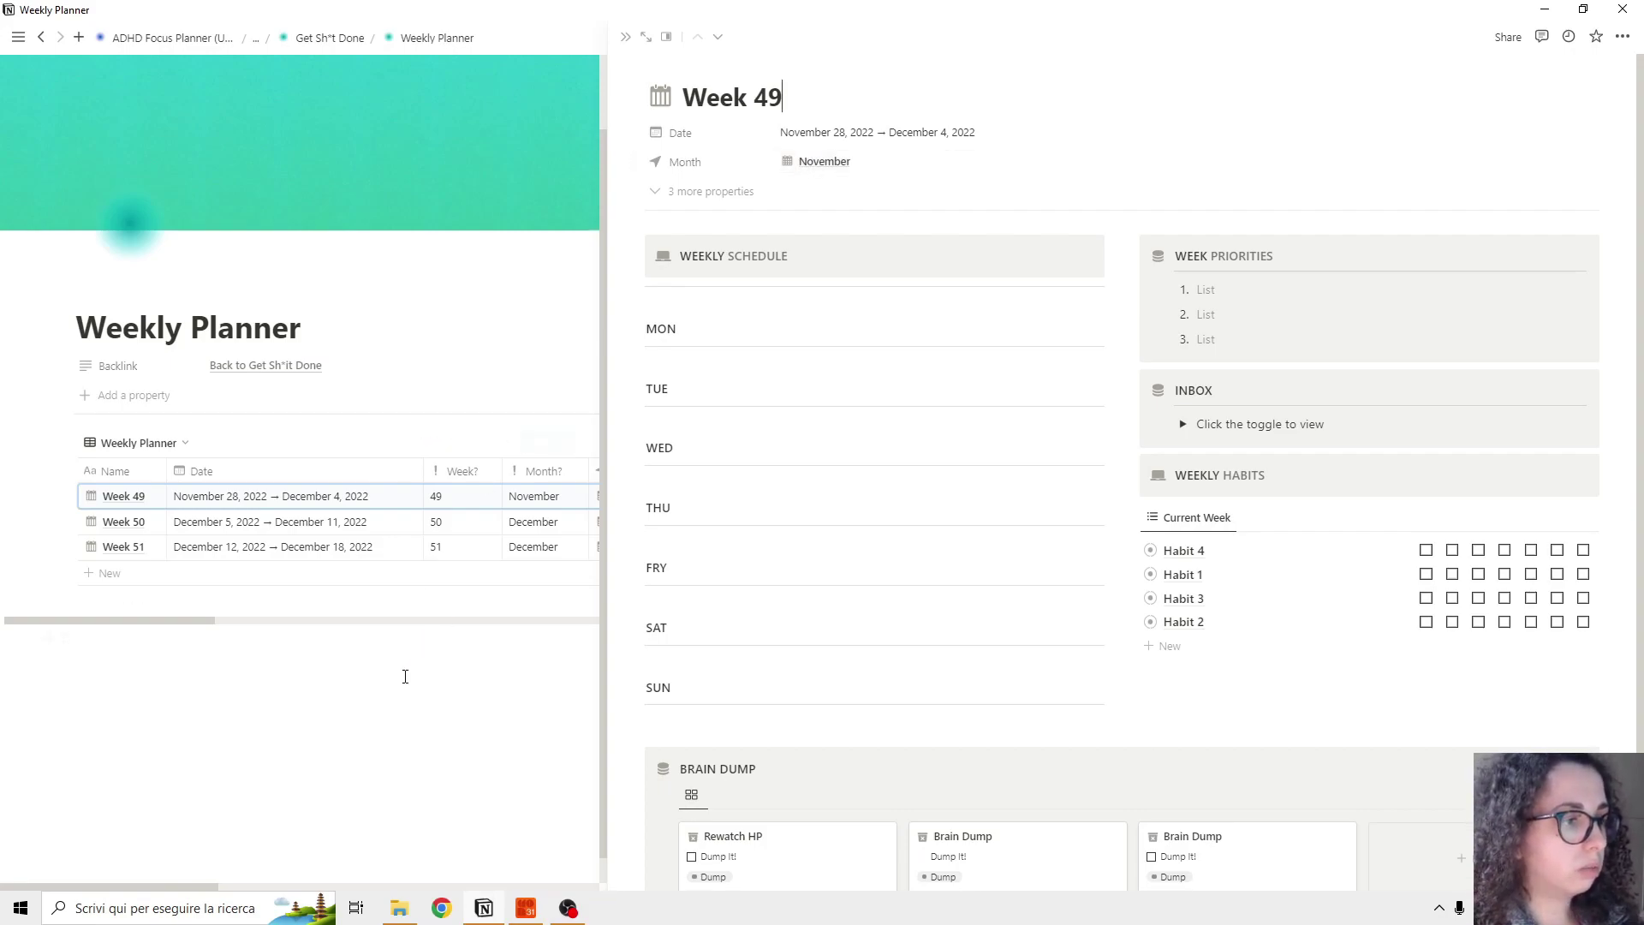
scroll(823, 325, "down", 3)
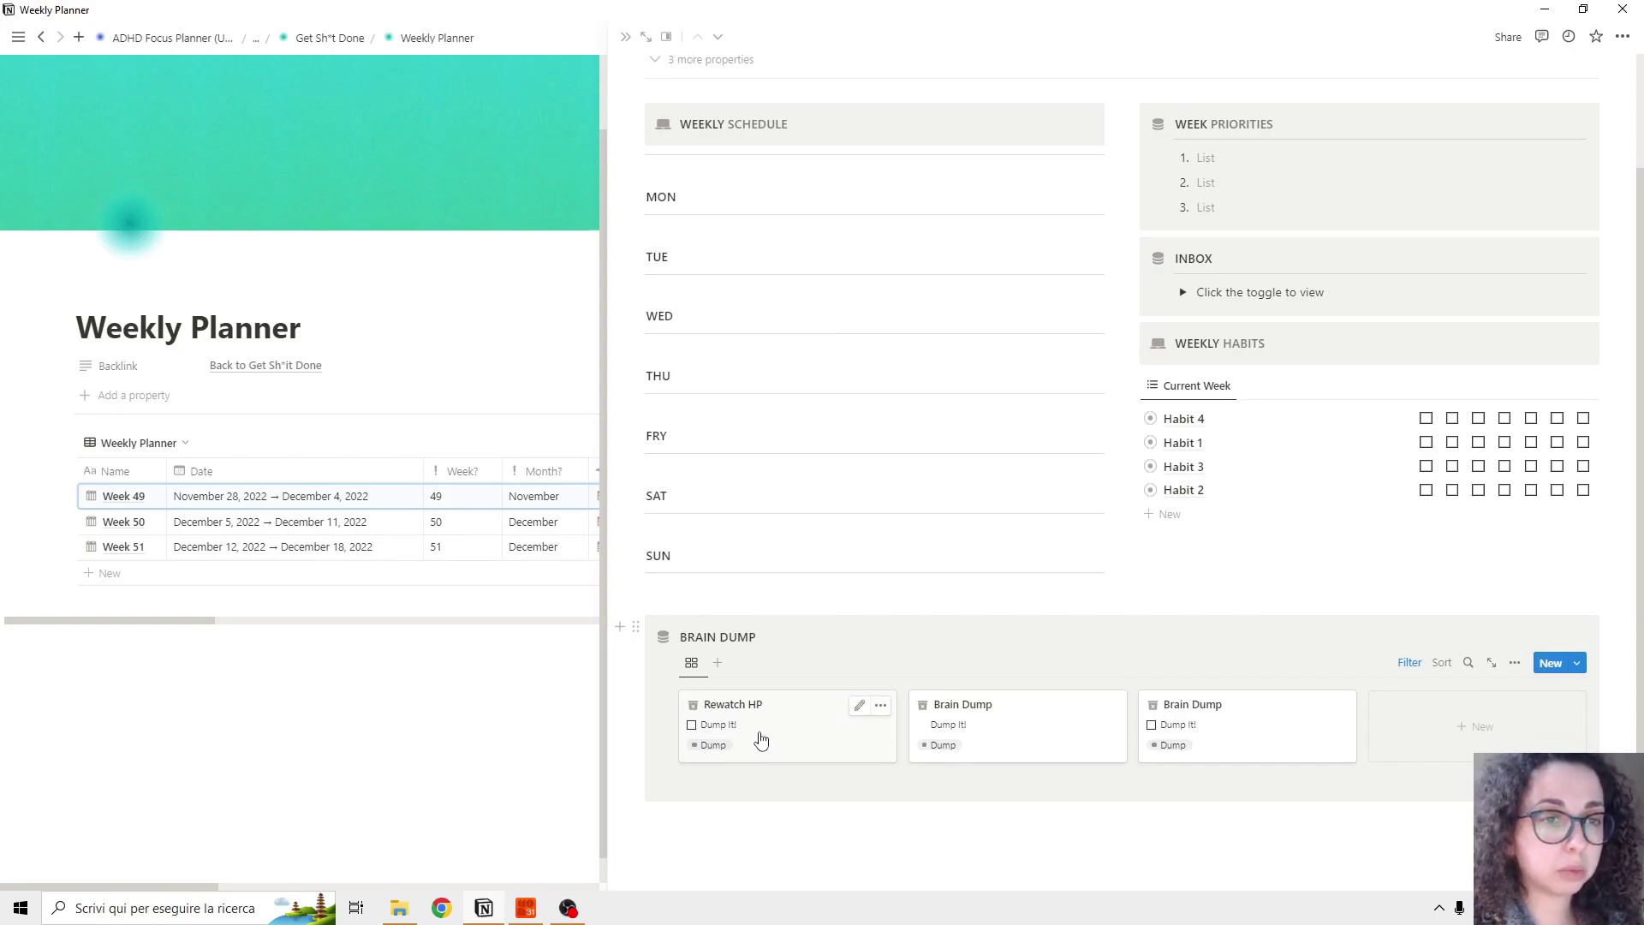
scroll(1222, 465, "up", 3)
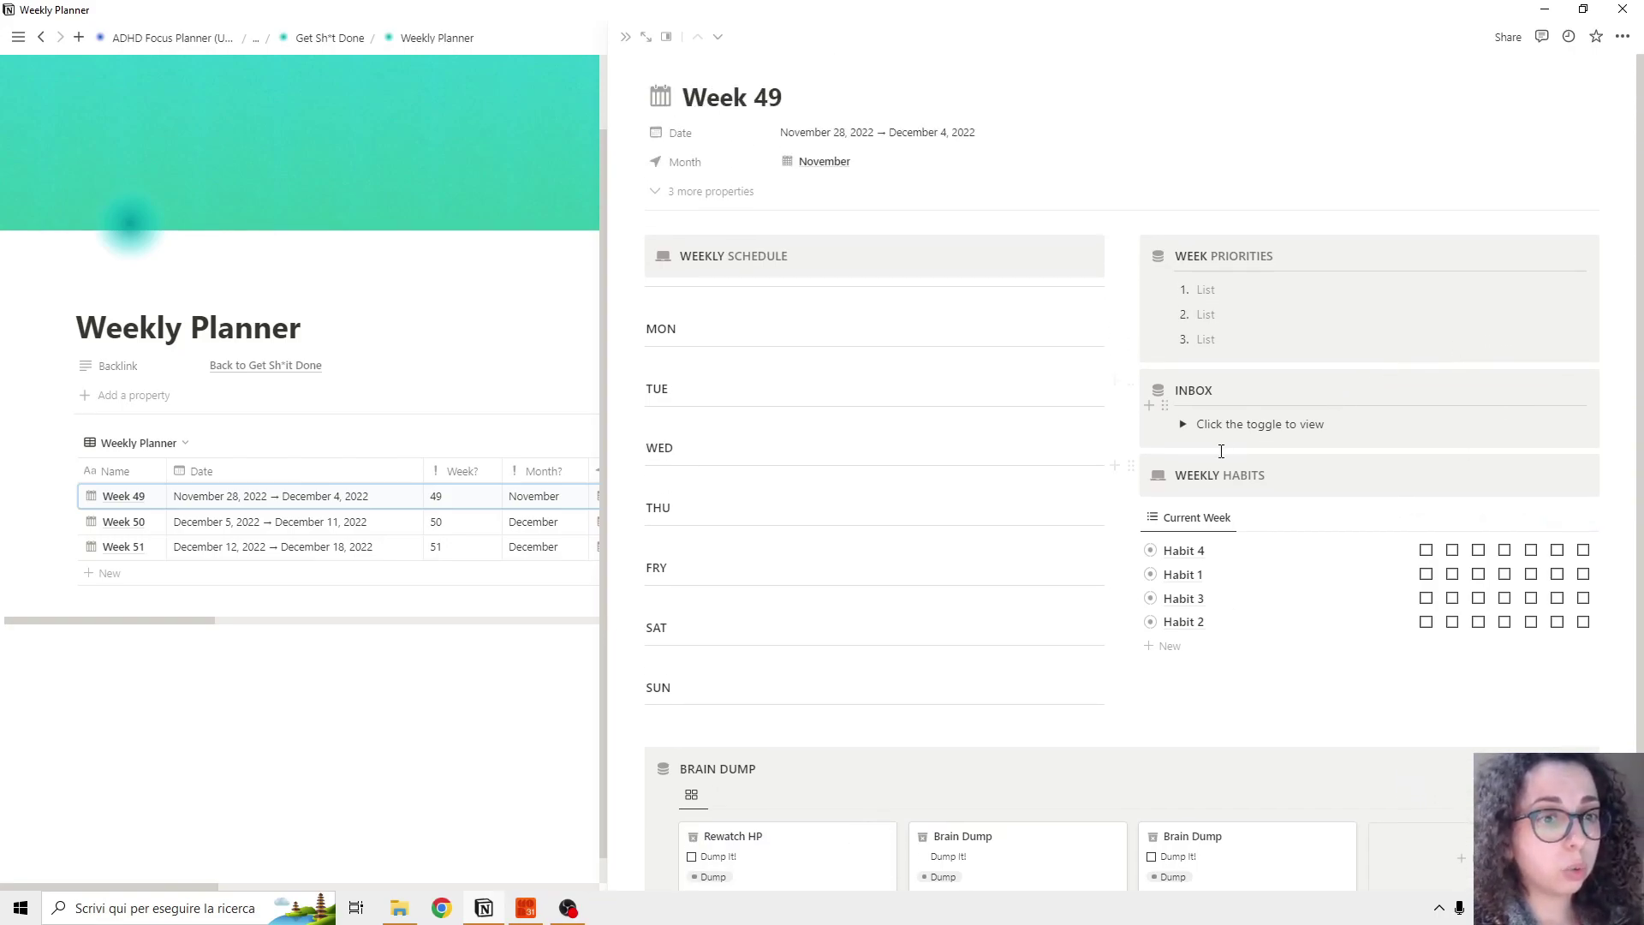
left_click(1184, 425)
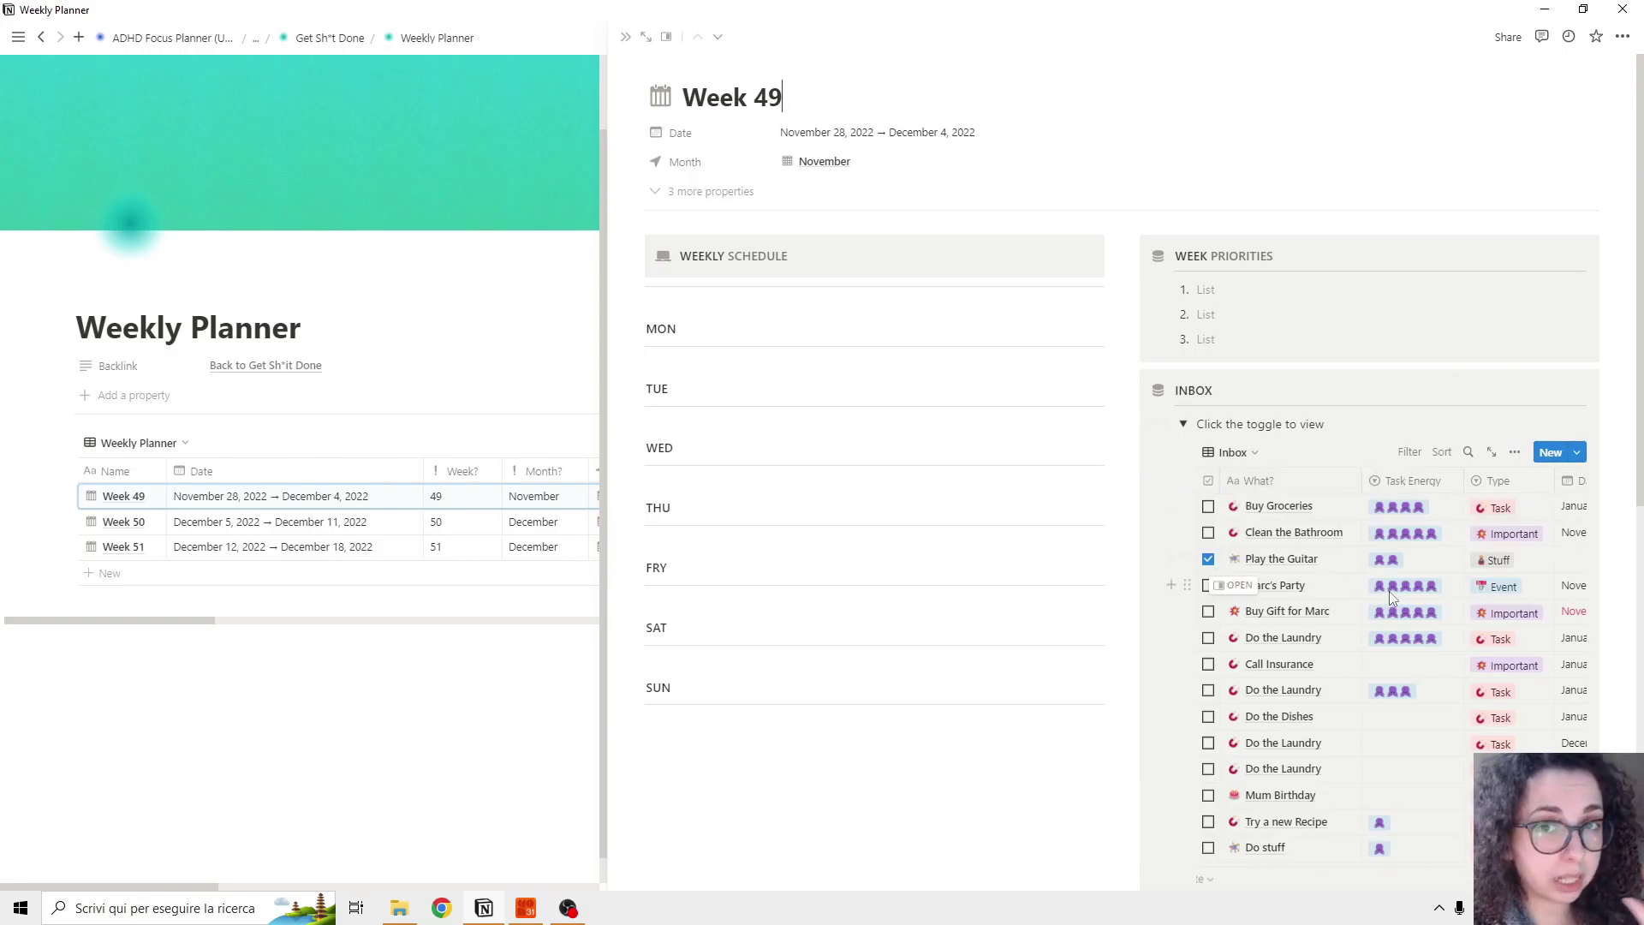
left_click(1183, 425)
scroll(1185, 433, "down", 3)
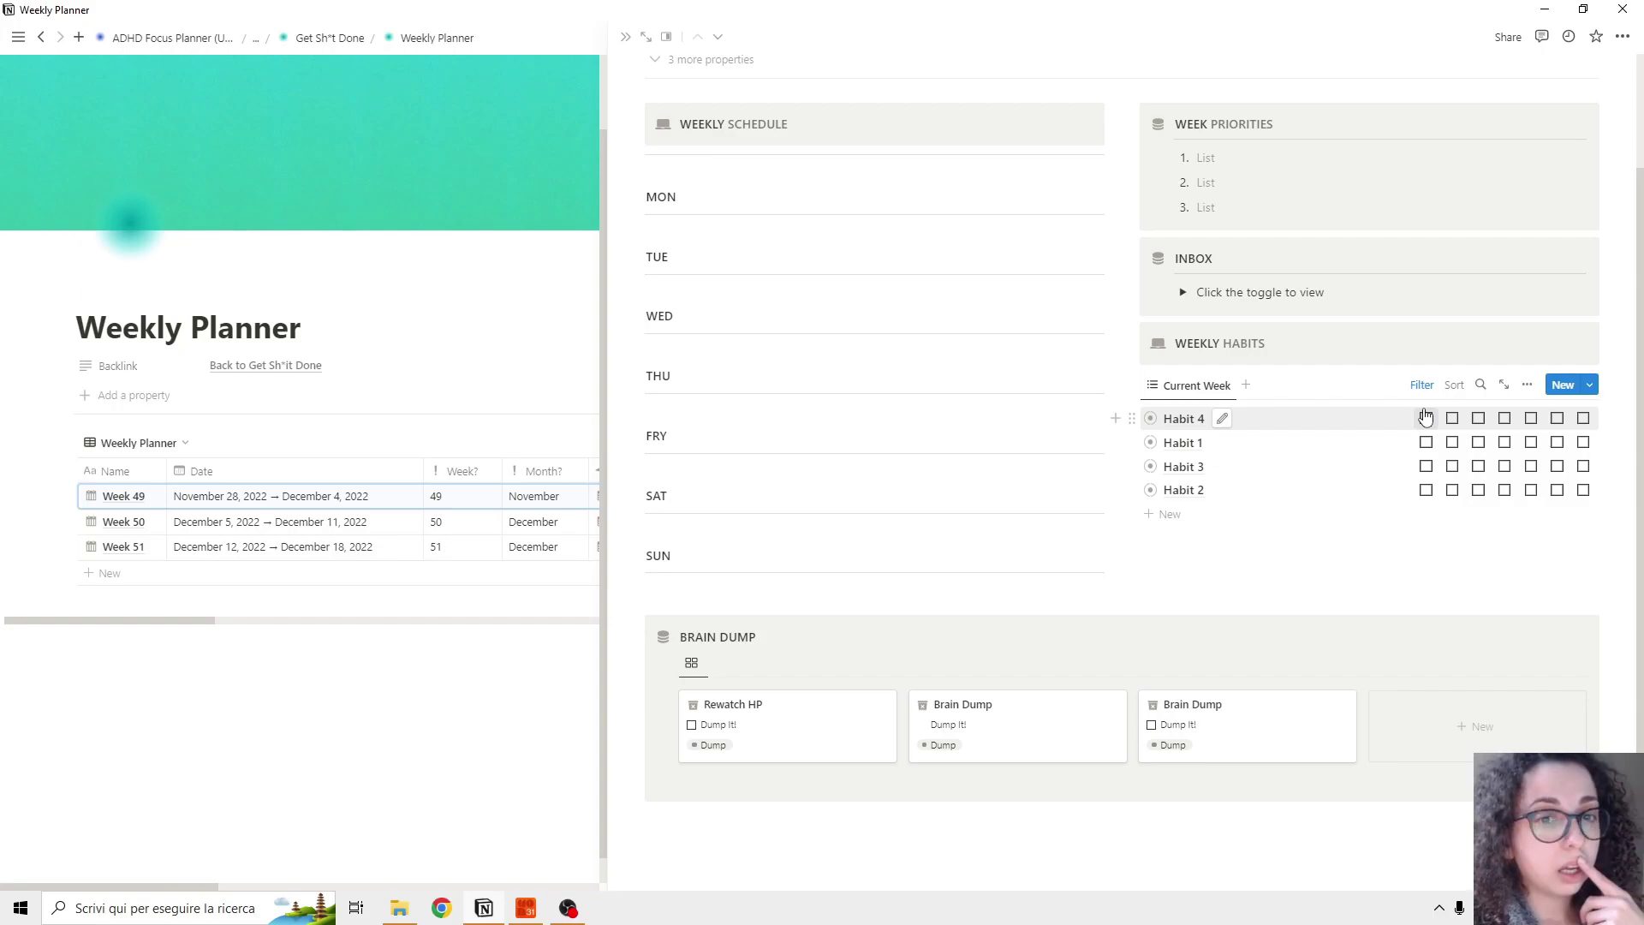
left_click(1590, 386)
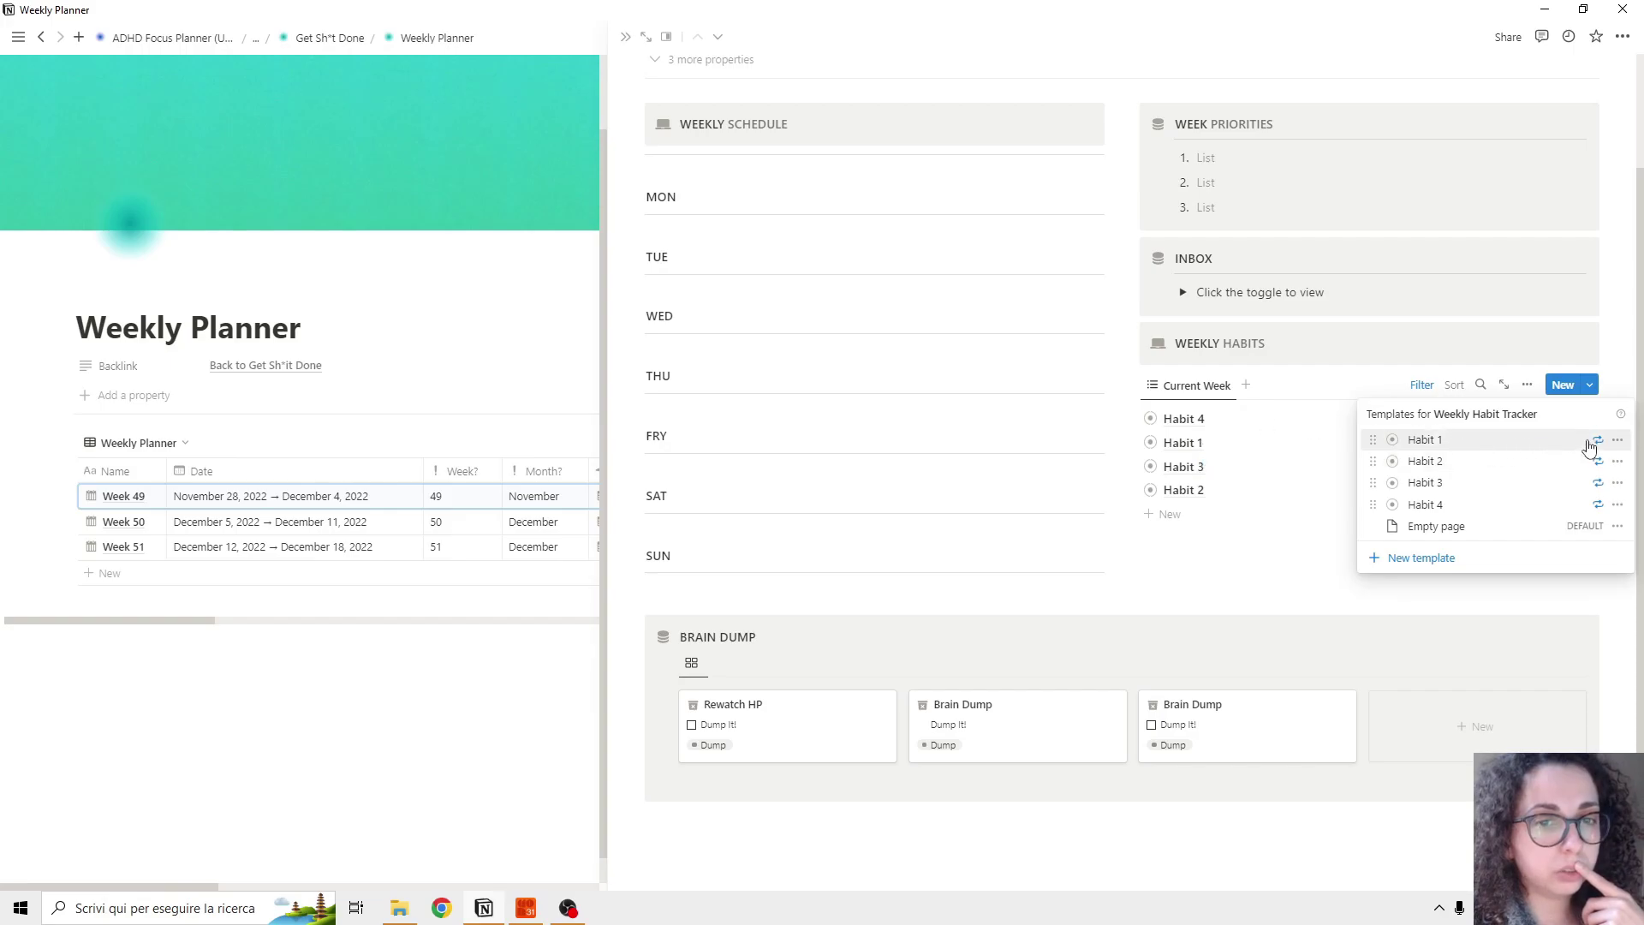
left_click(1620, 442)
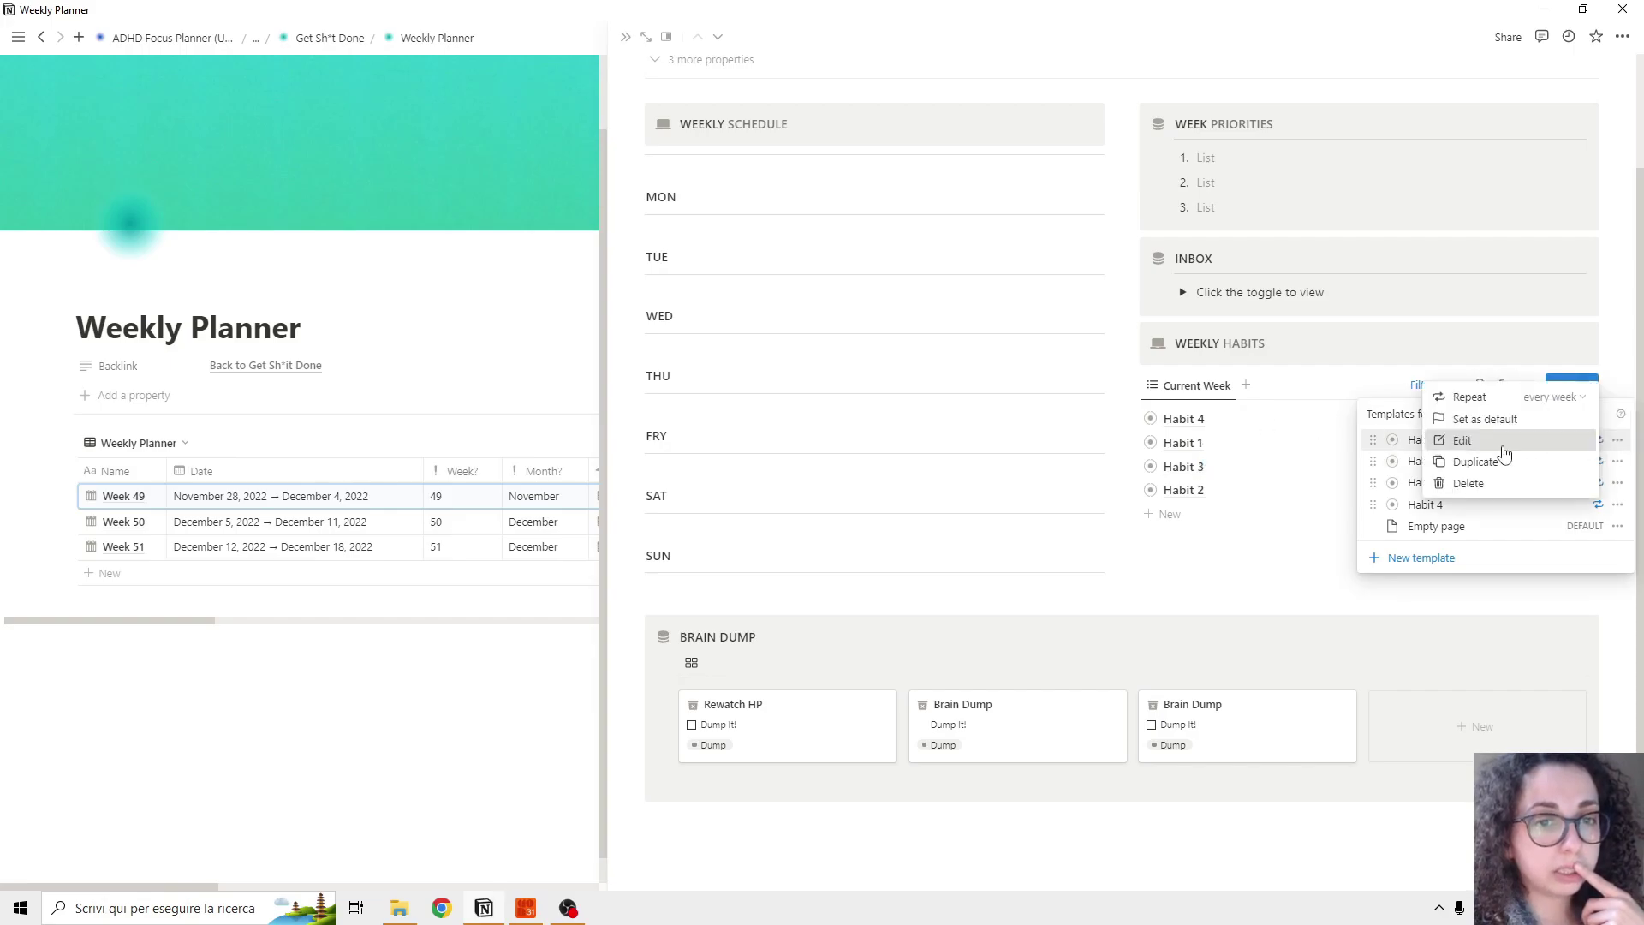
left_click(1504, 446)
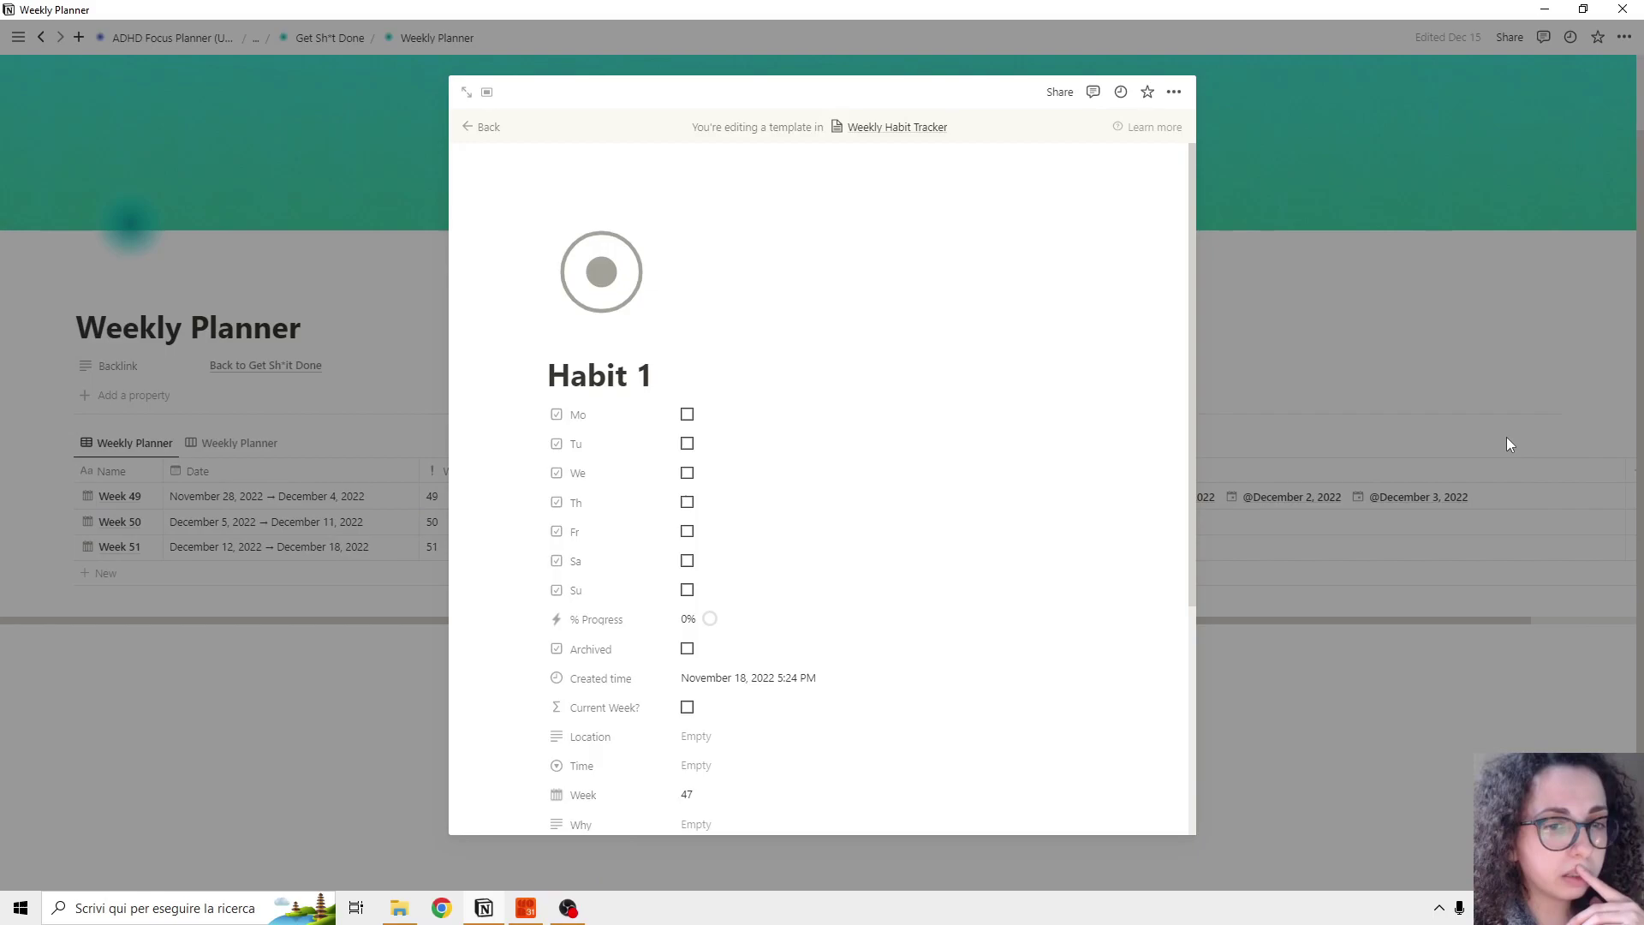
left_click(1507, 439)
left_click(148, 504)
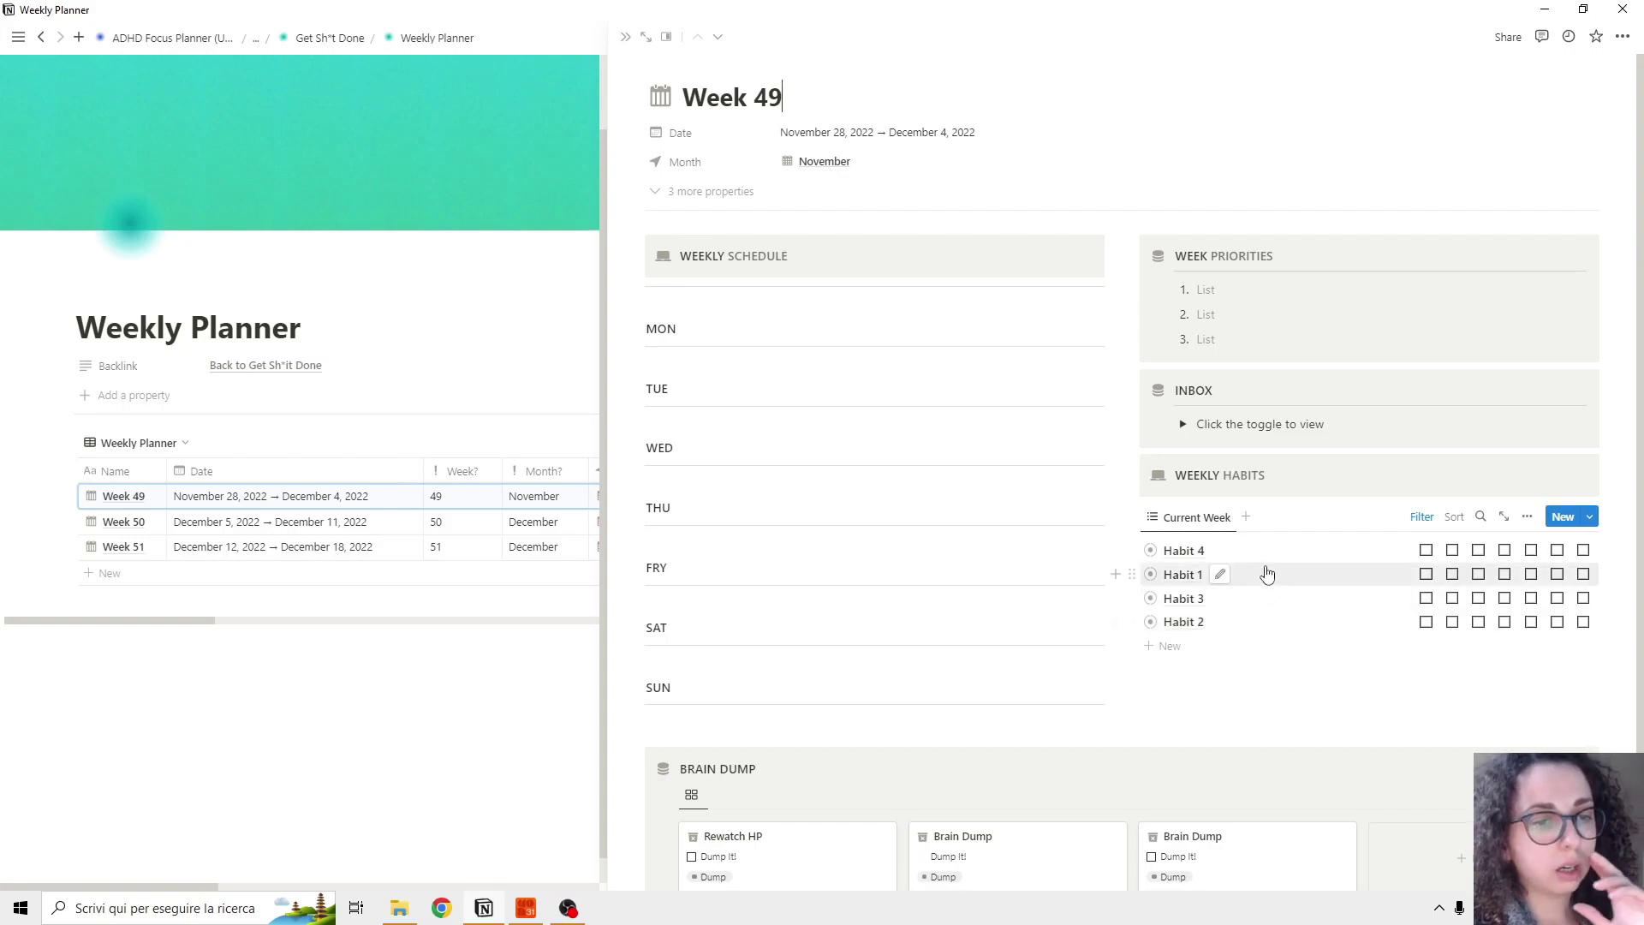
left_click(1426, 550)
left_click(1453, 550)
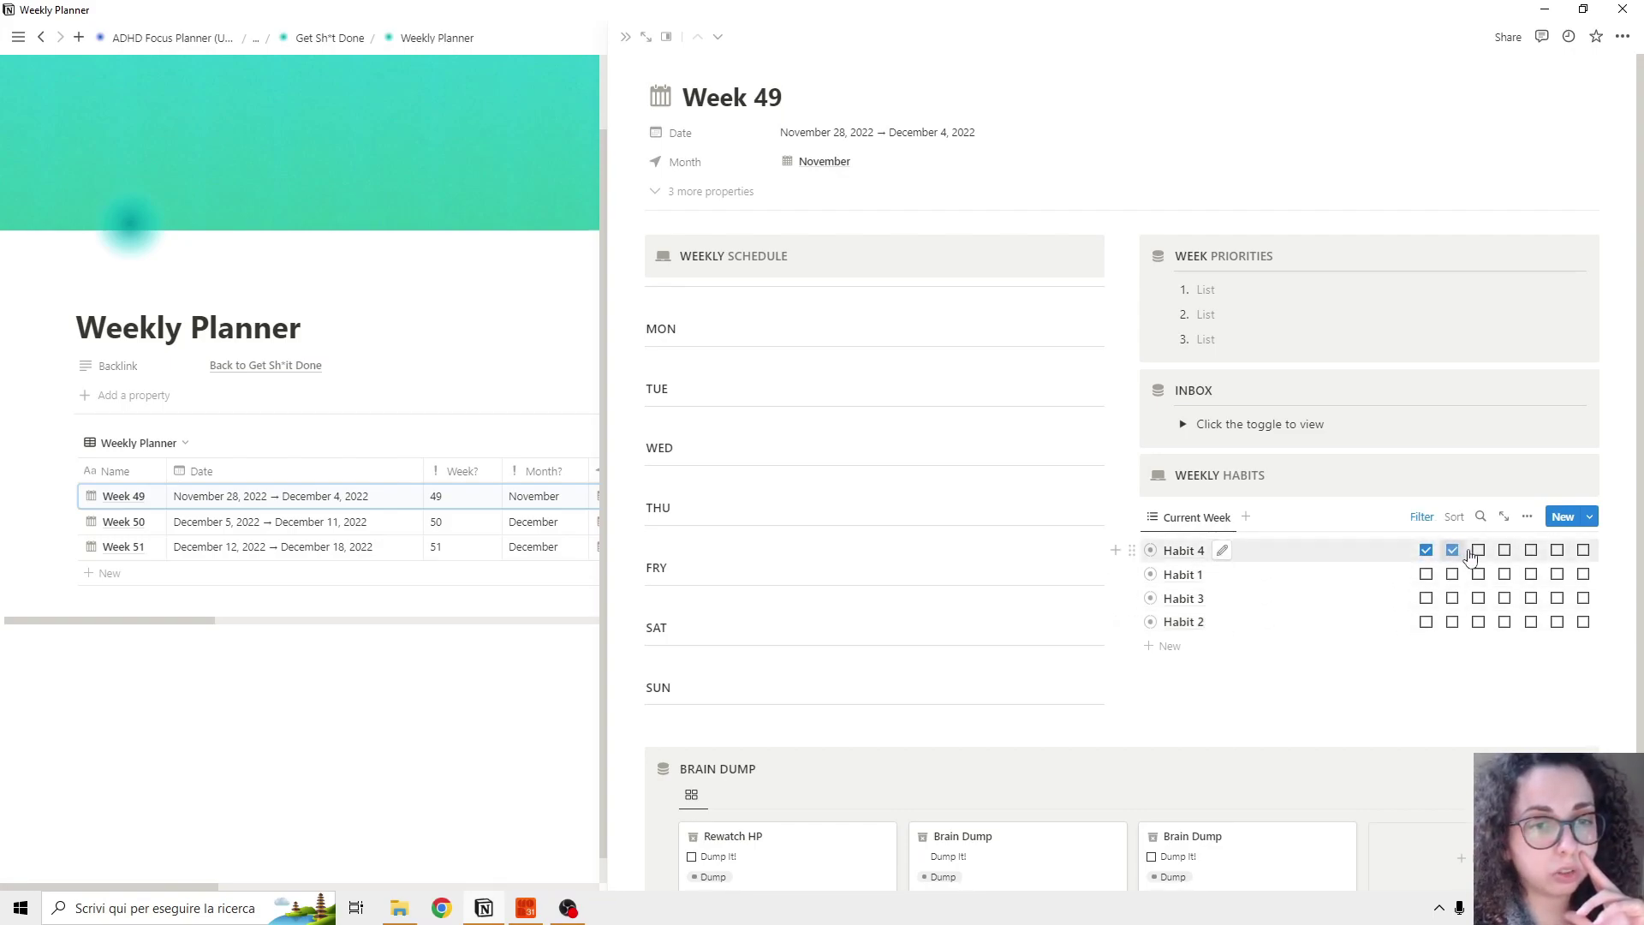
left_click(1478, 550)
left_click(1426, 550)
left_click(1453, 550)
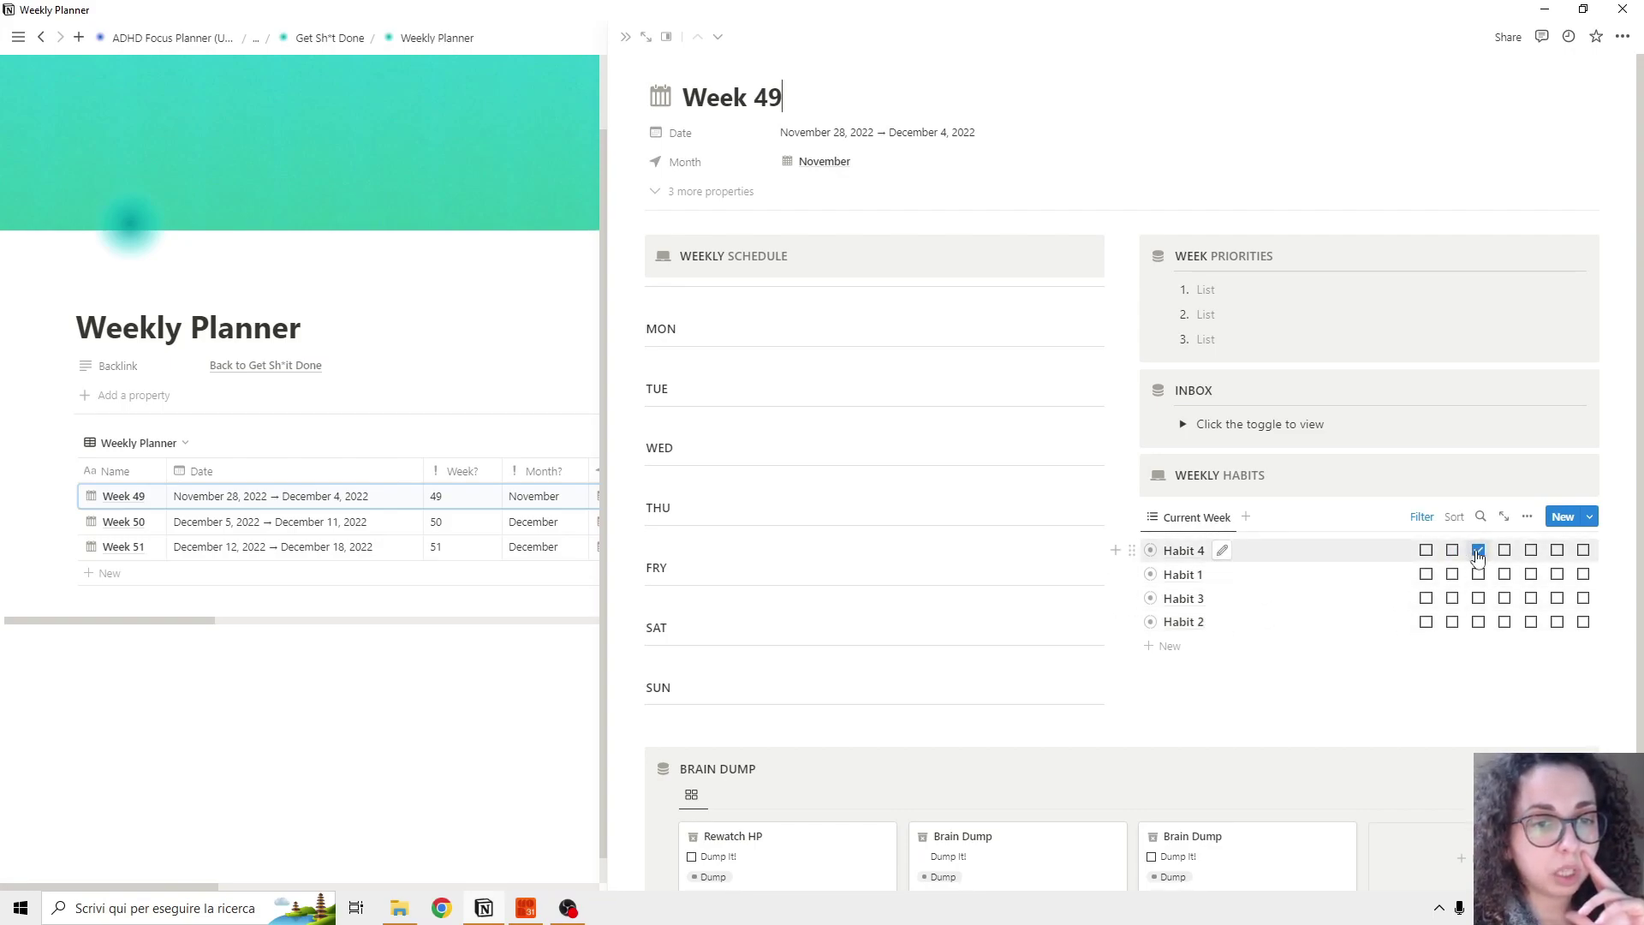
left_click(1478, 550)
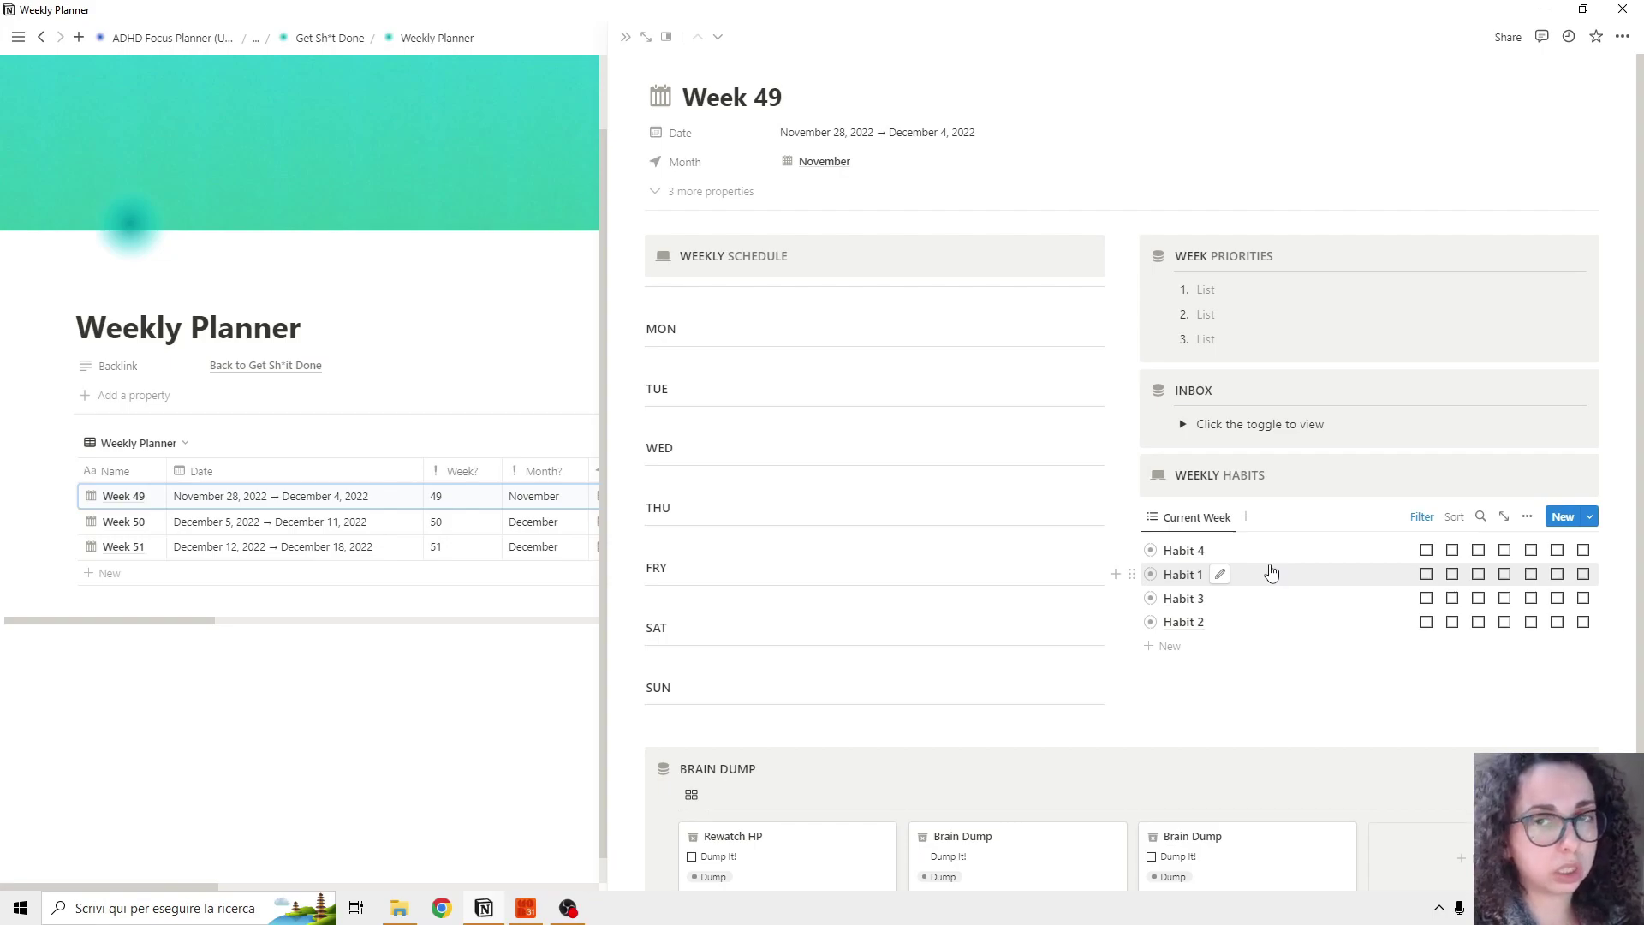
scroll(1286, 559, "down", 2)
Step: Go from Get Sh*t Done into the Monthly Planner and open the 2023 January page
scroll(1199, 480, "up", 2)
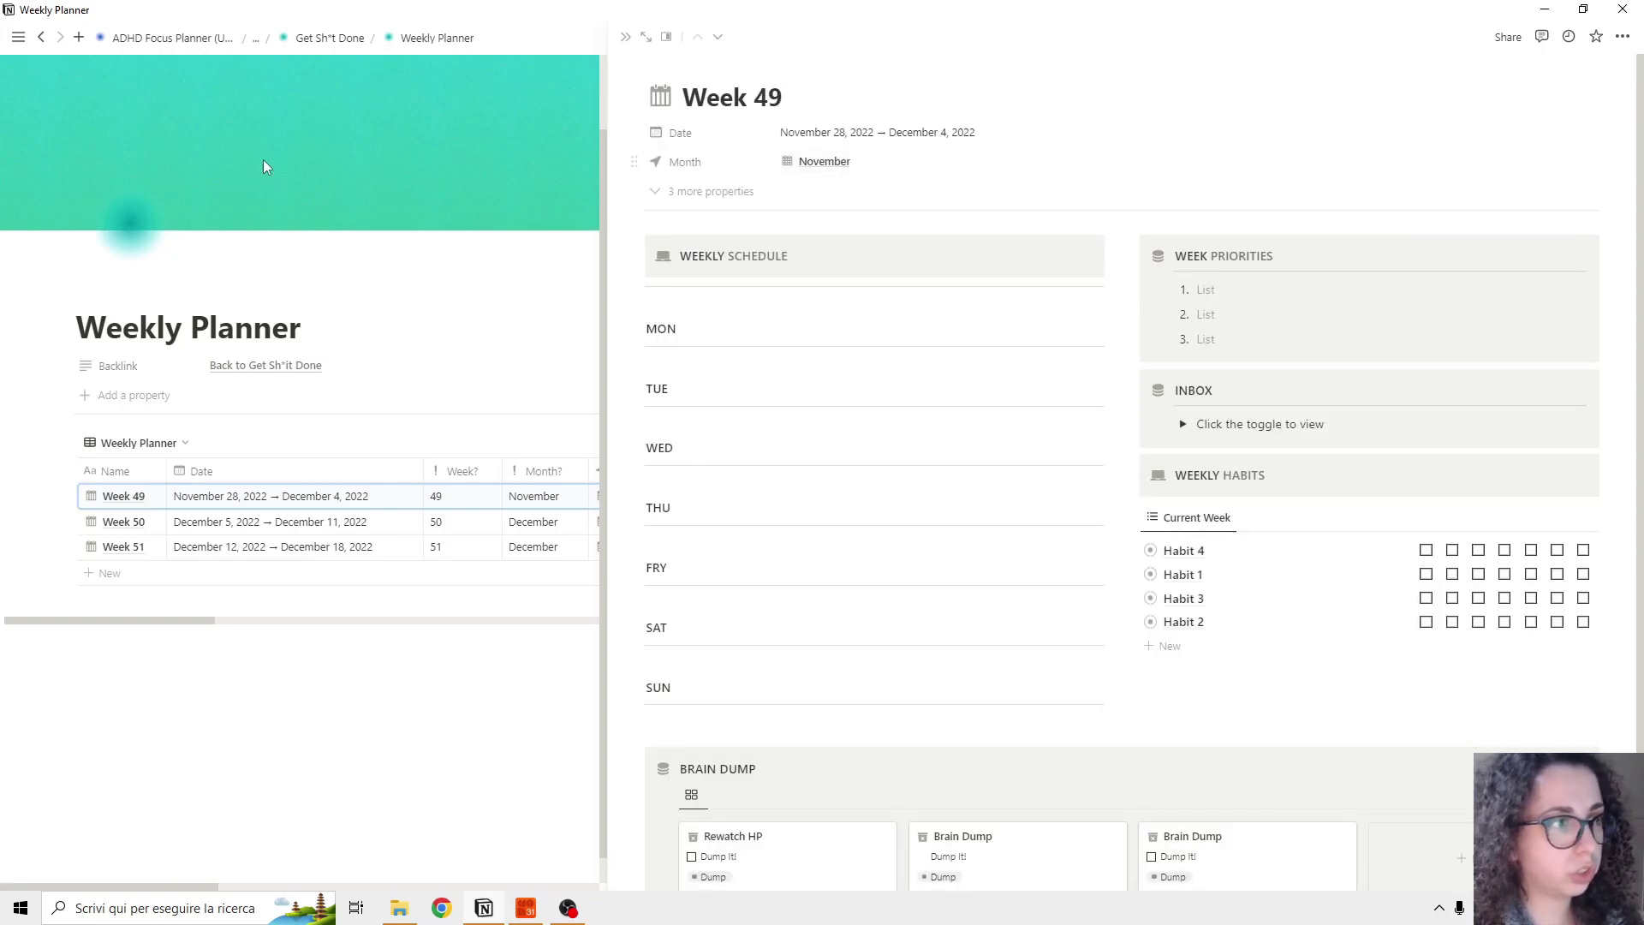
left_click(342, 37)
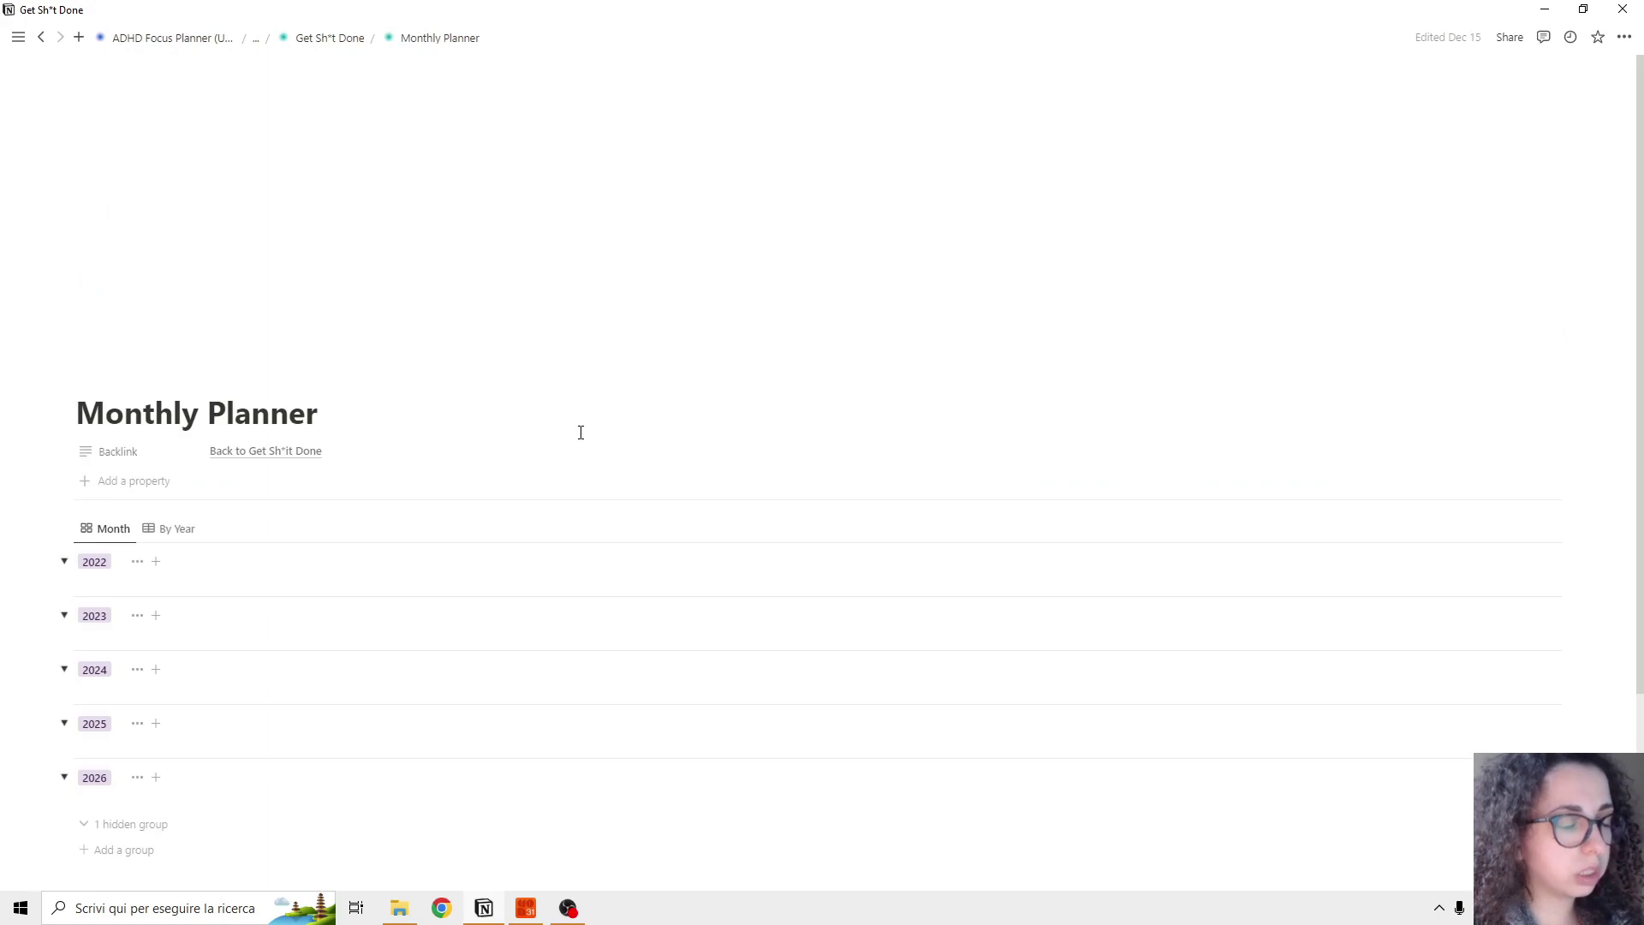
left_click(581, 441)
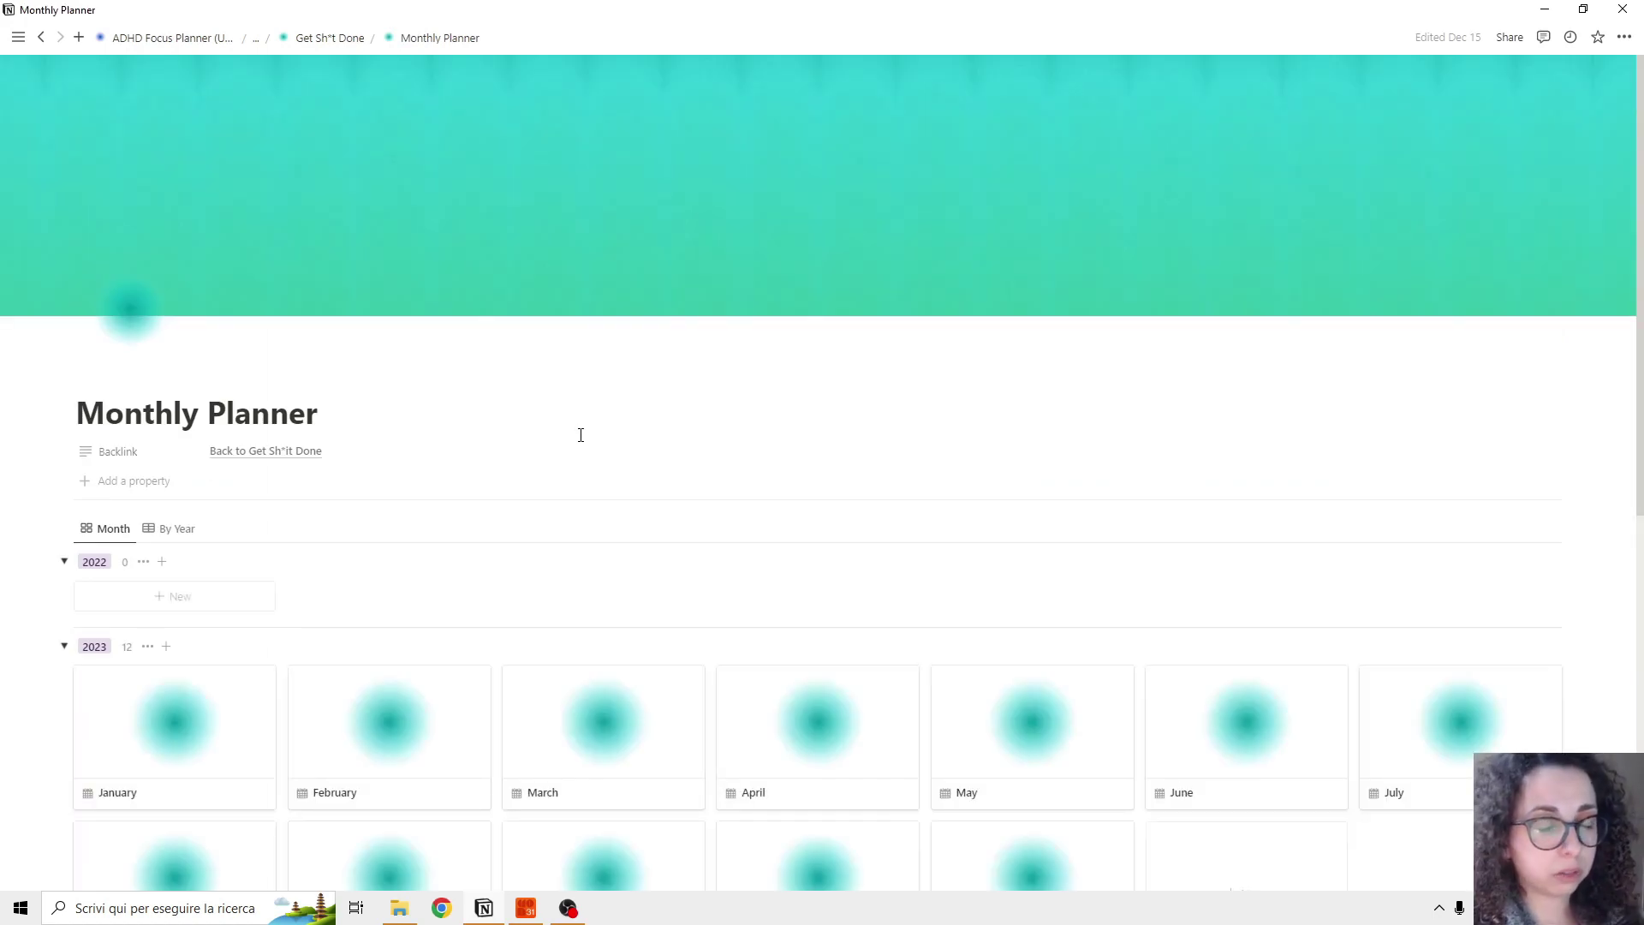
scroll(579, 434, "down", 3)
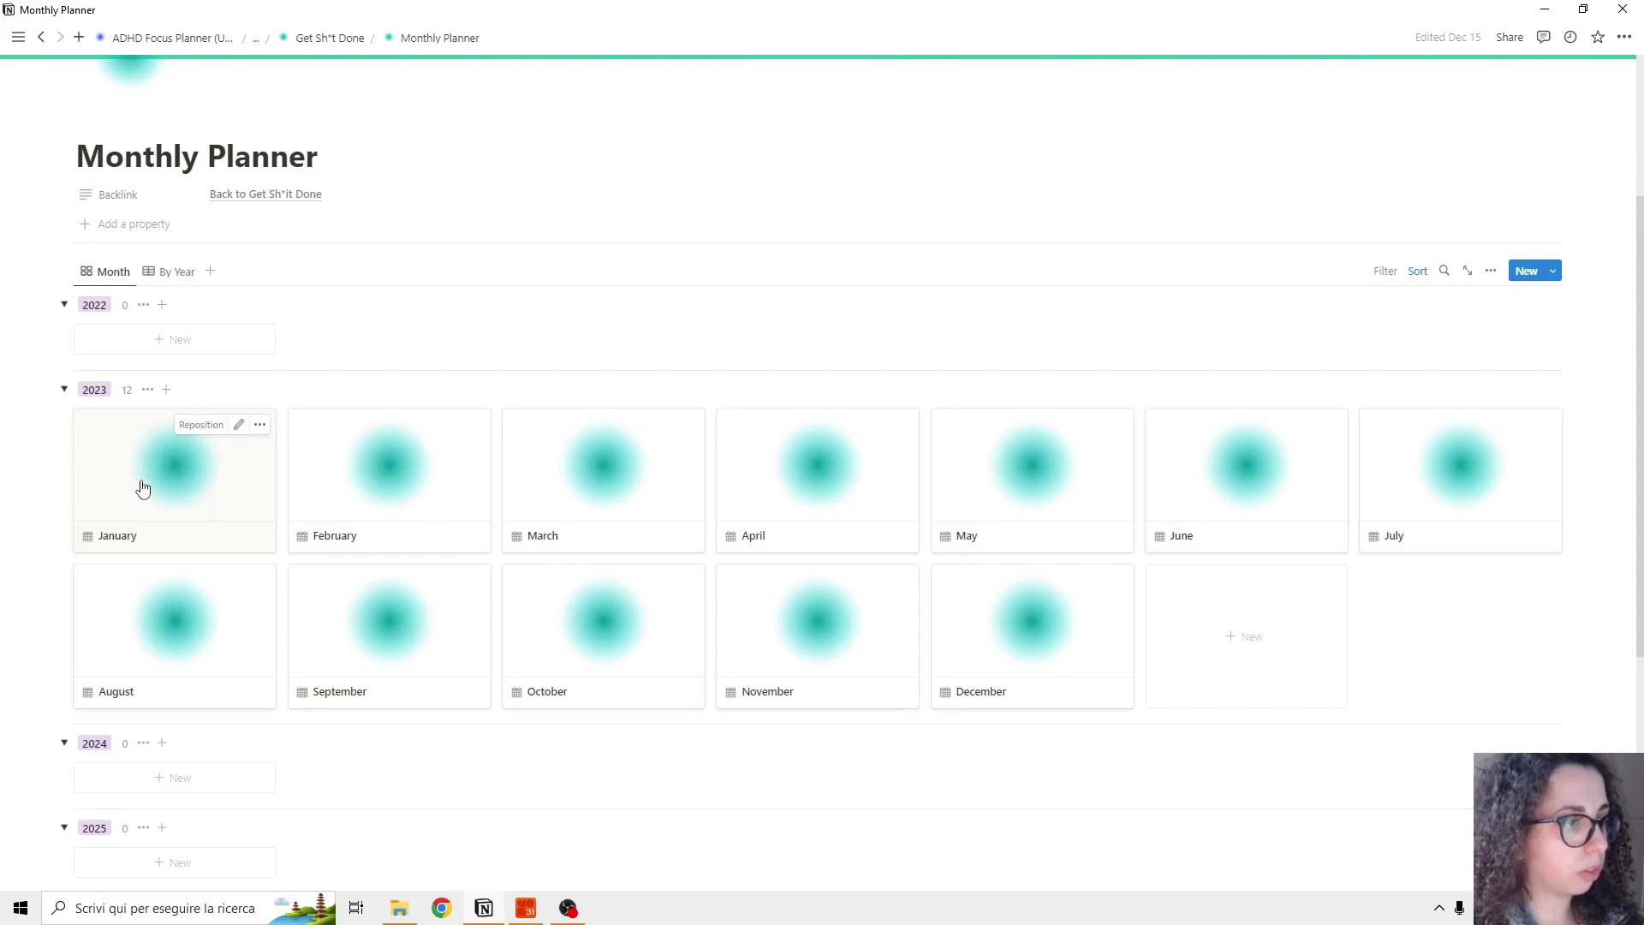
left_click(142, 488)
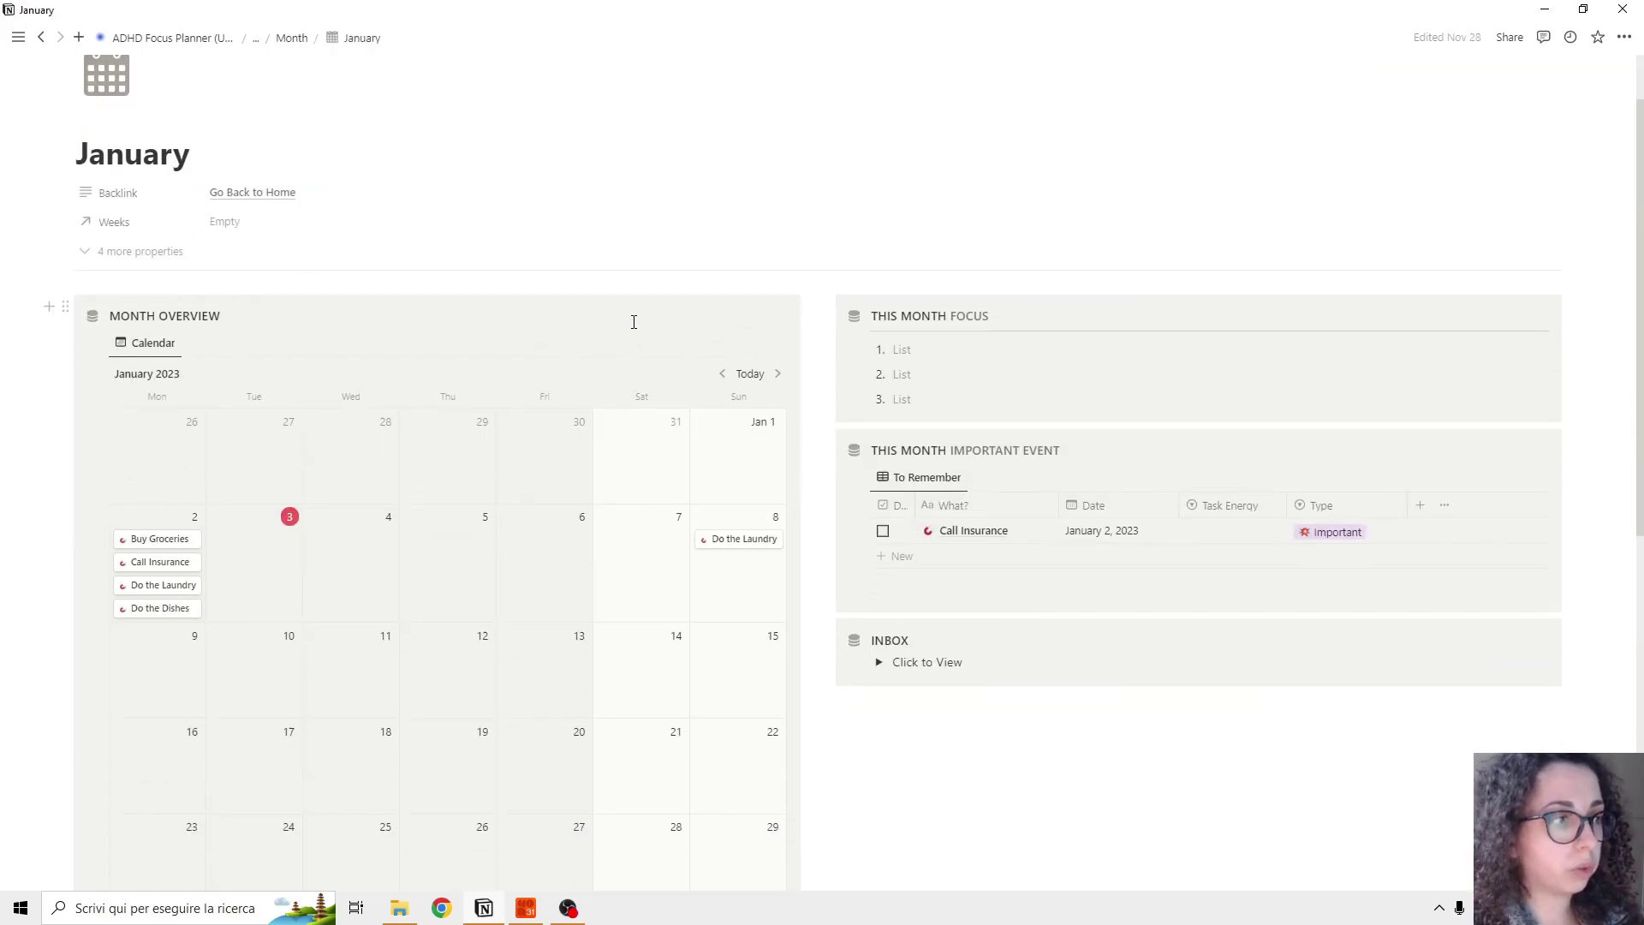
Step: Expand January's Inbox to show the By Energy tasks, then scroll down to the Brain Dump board
scroll(634, 322, "down", 3)
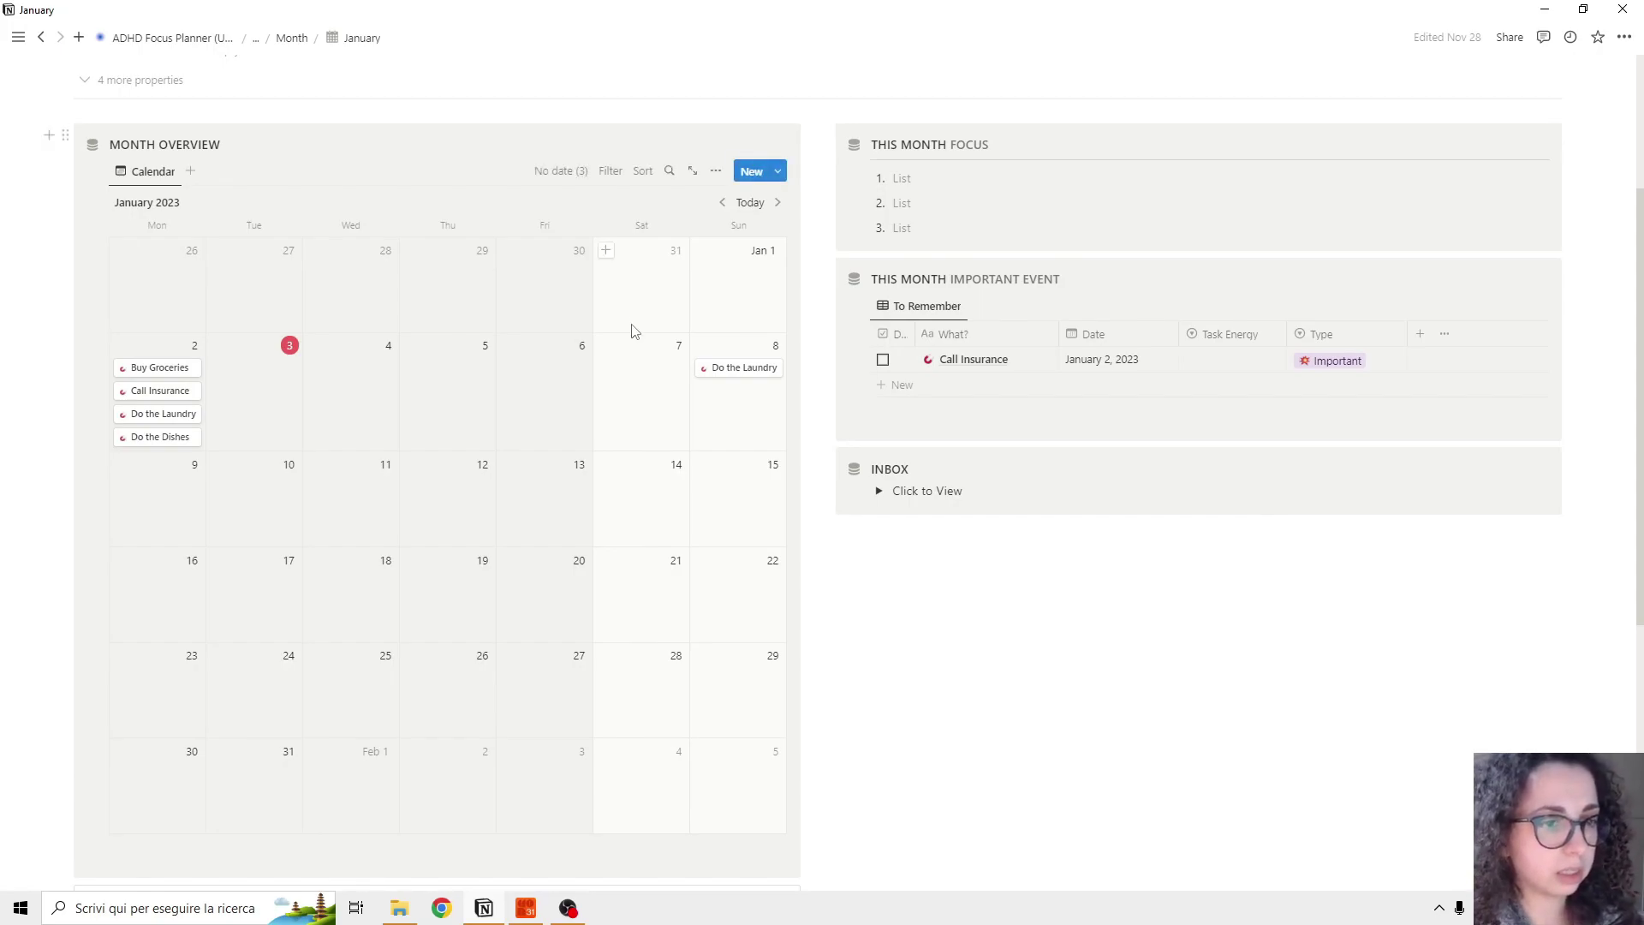
left_click(880, 491)
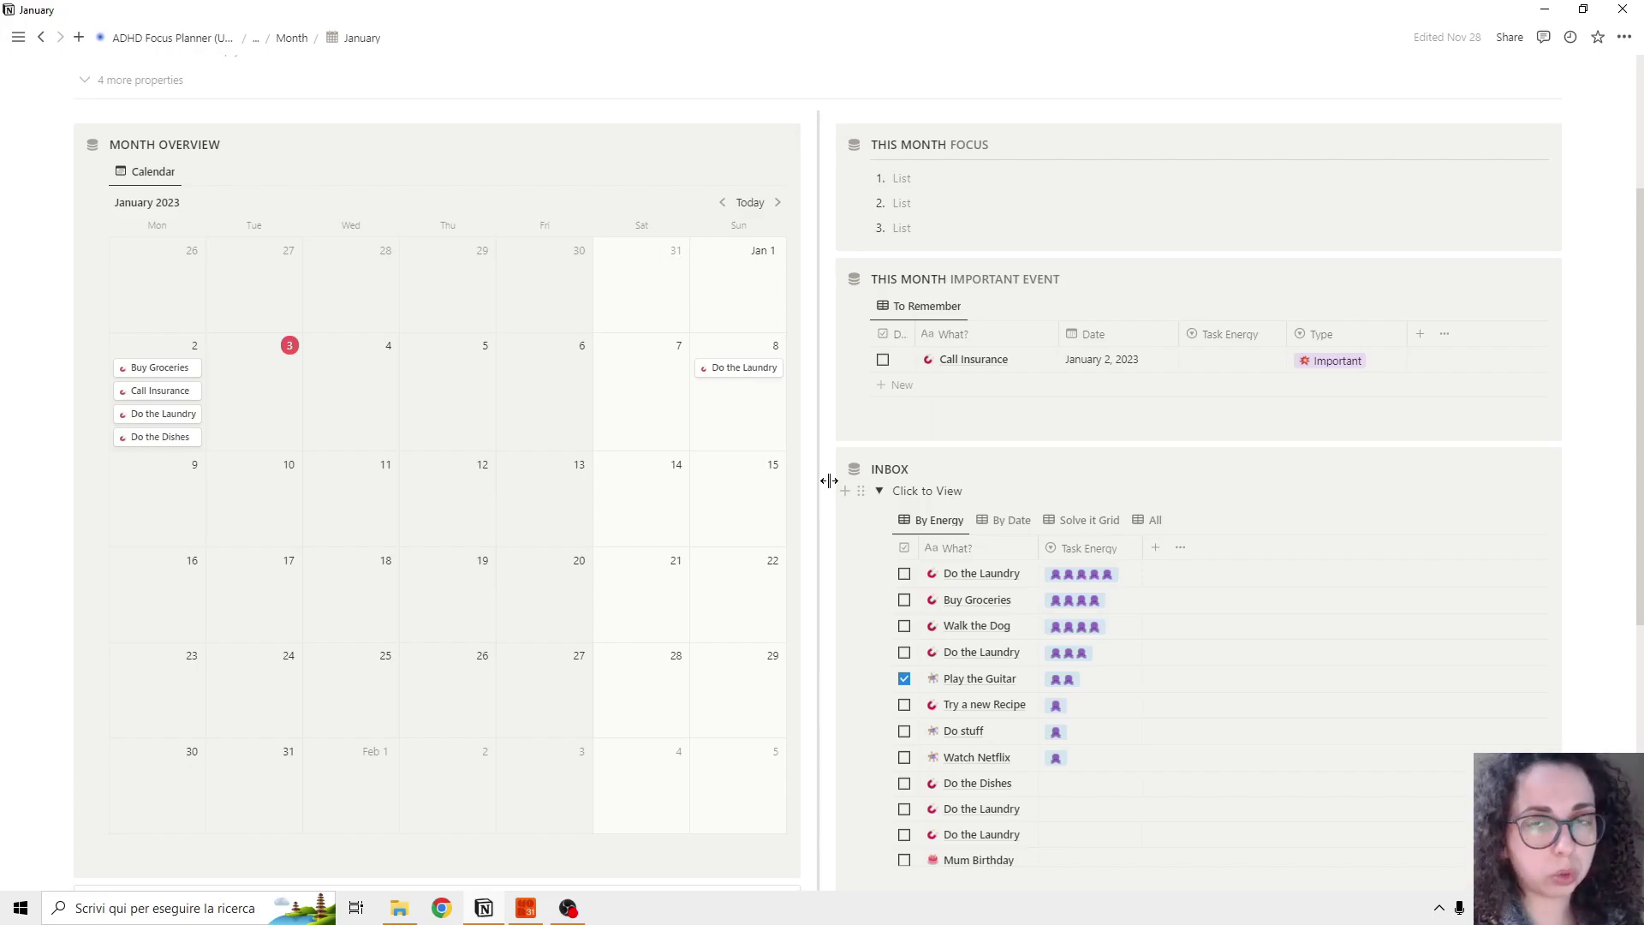
scroll(415, 457, "up", 2)
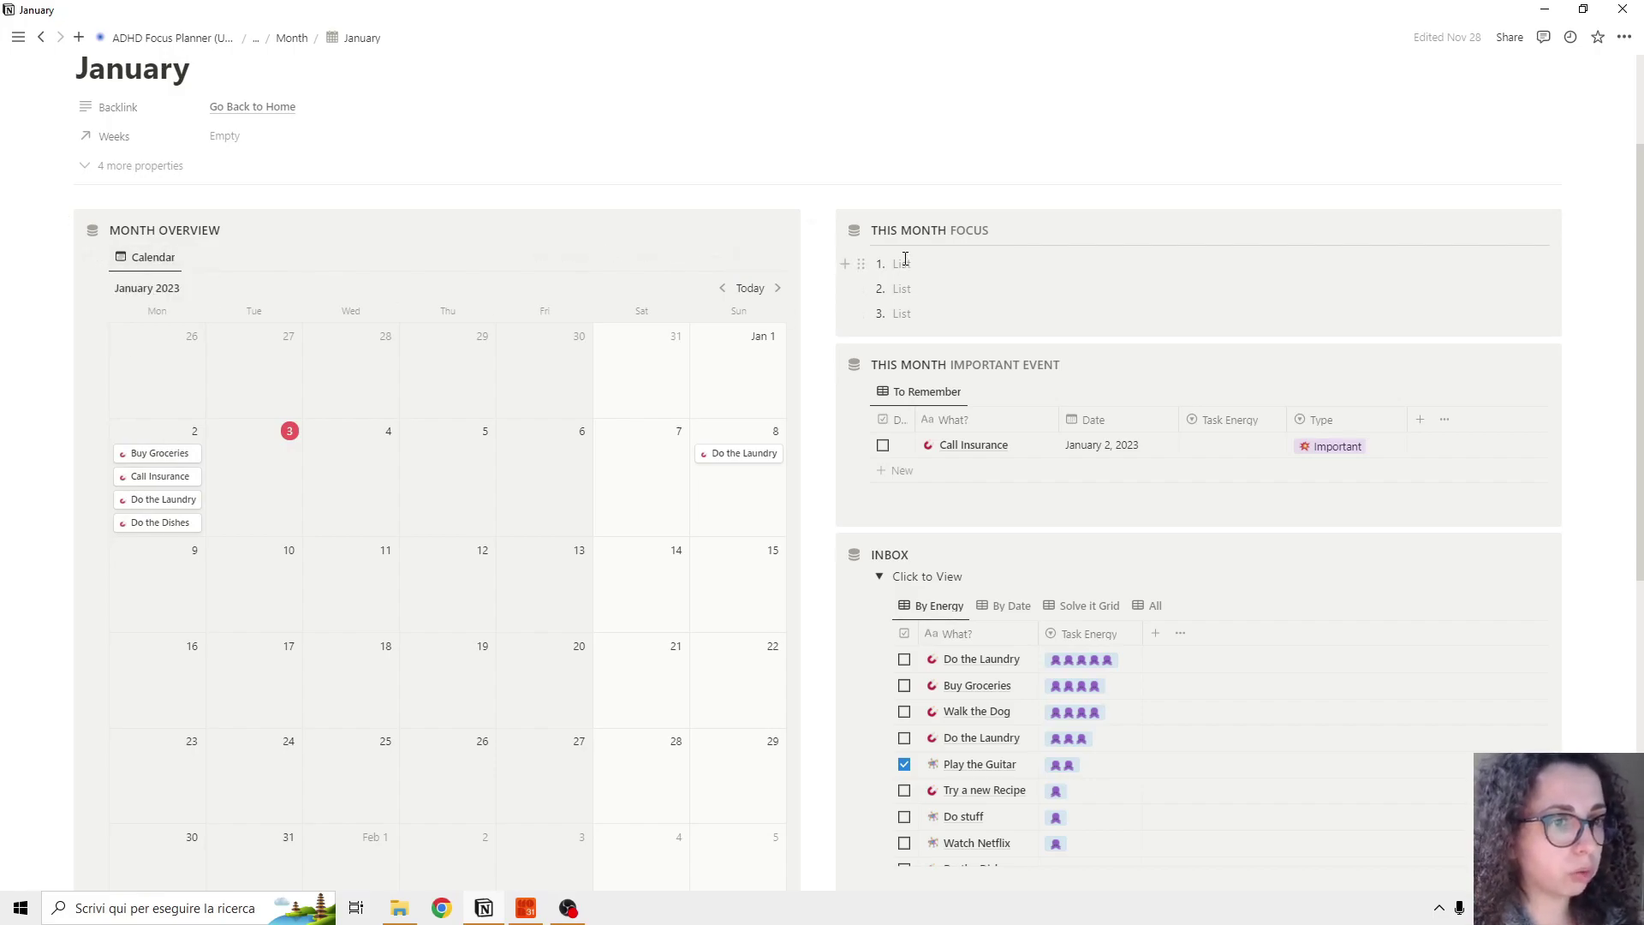
scroll(905, 258, "down", 1)
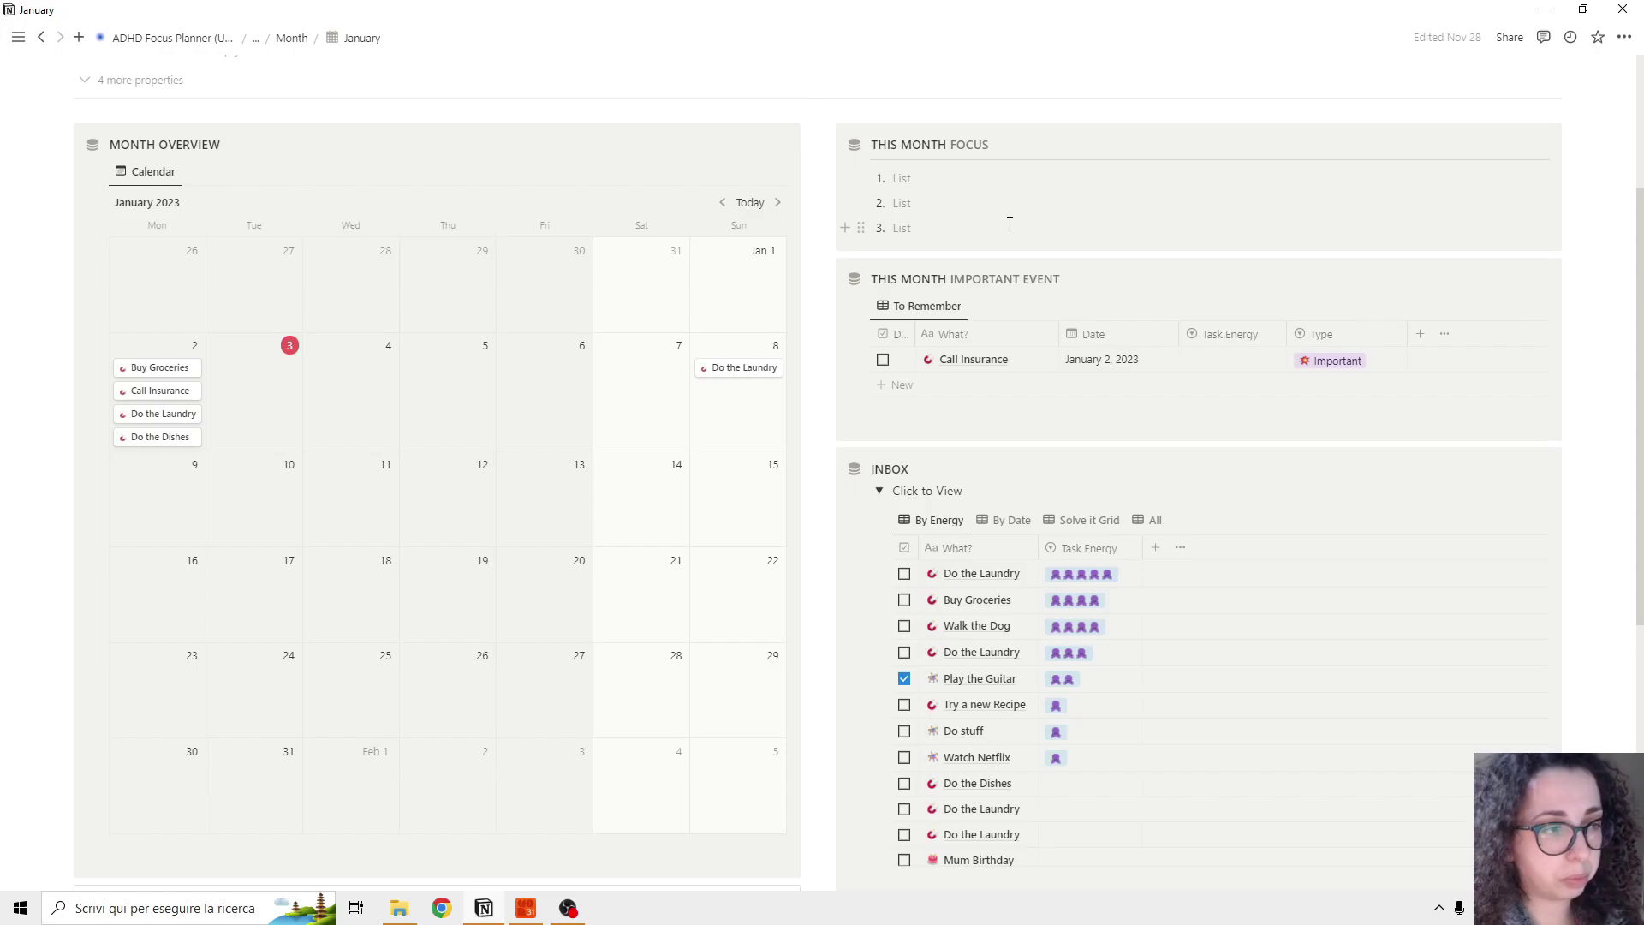
scroll(1070, 437, "down", 3)
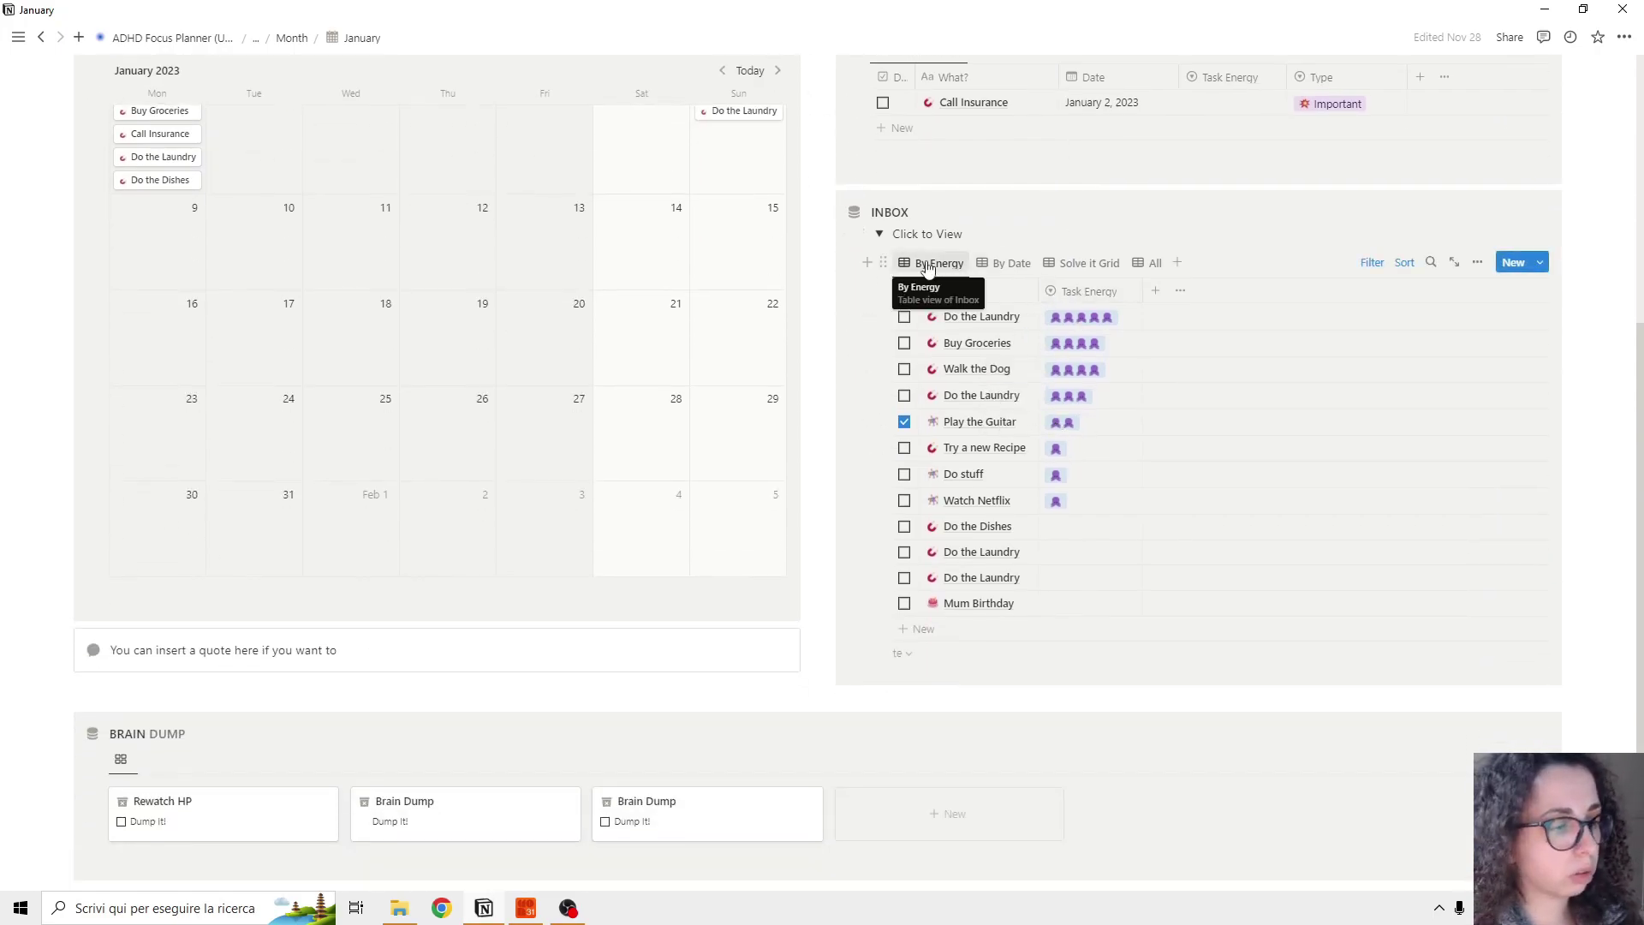
scroll(668, 594, "down", 3)
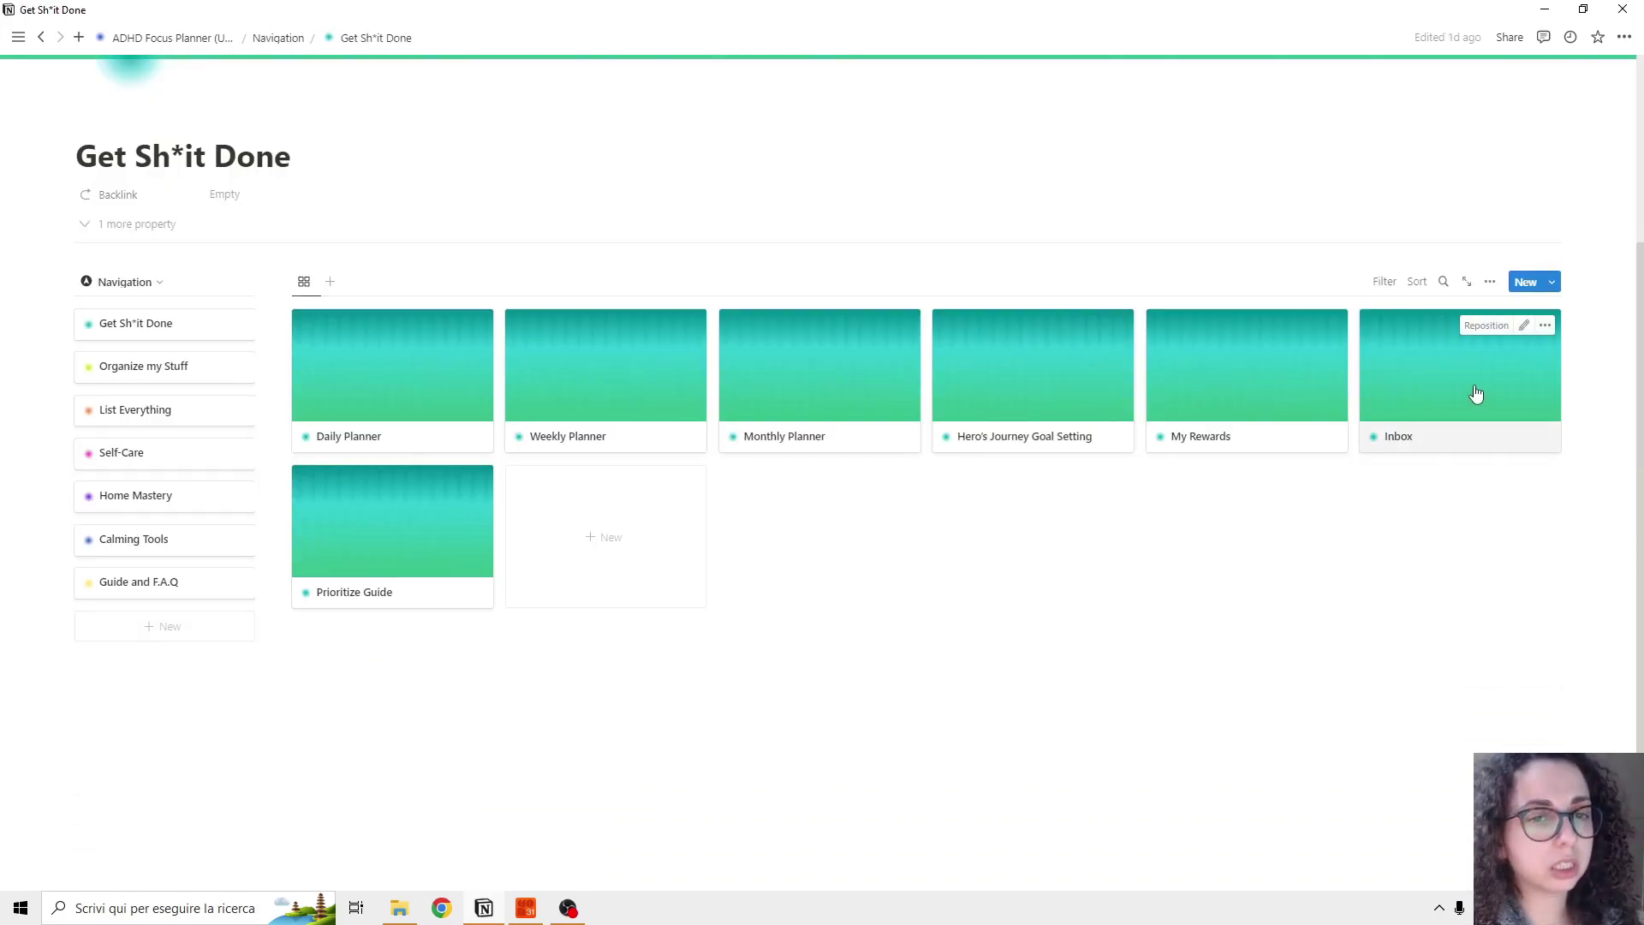
Step: Open the Inbox database listing tasks such as Buy Groceries, Marc's Party and Pay Taxes
left_click(1475, 396)
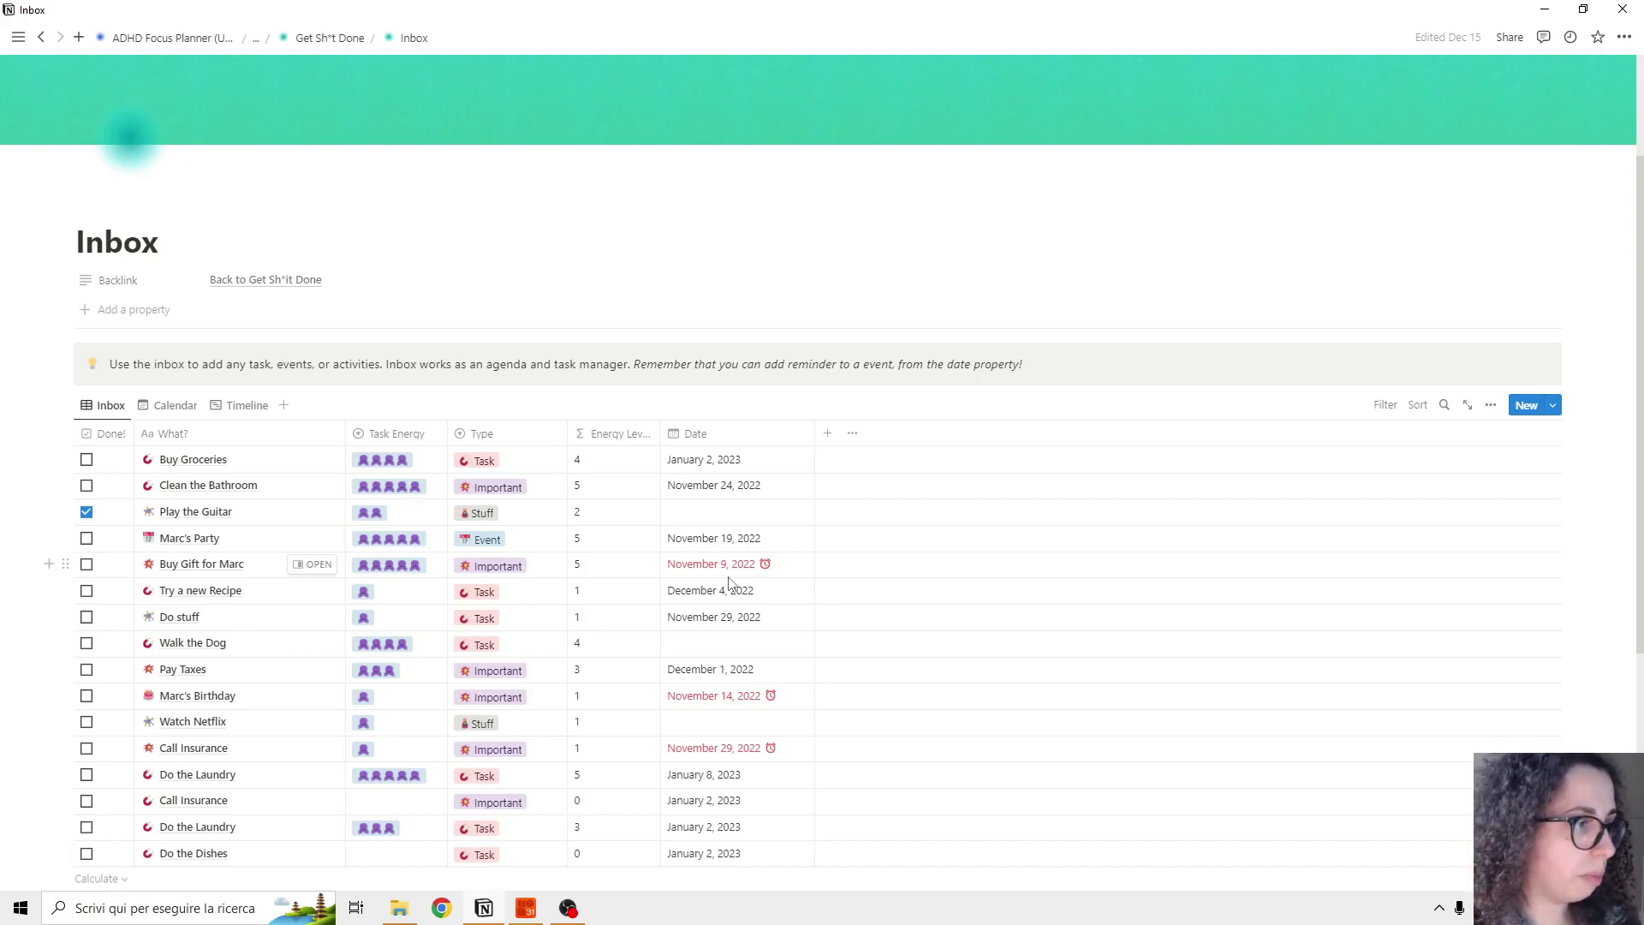
scroll(520, 536, "down", 3)
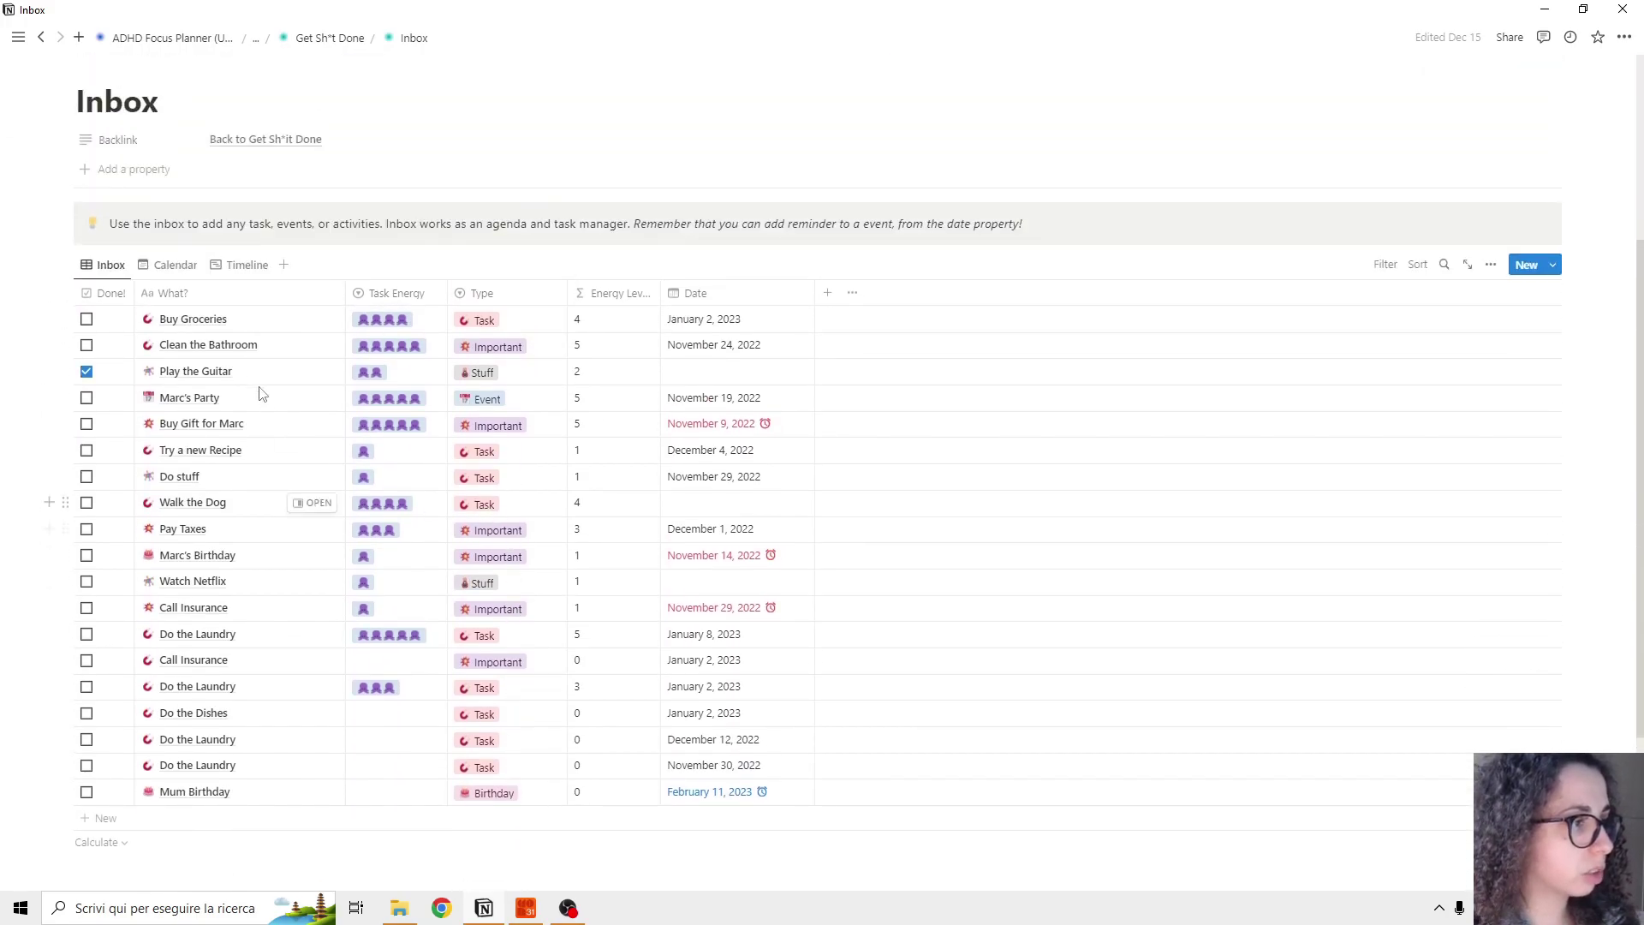
left_click(169, 265)
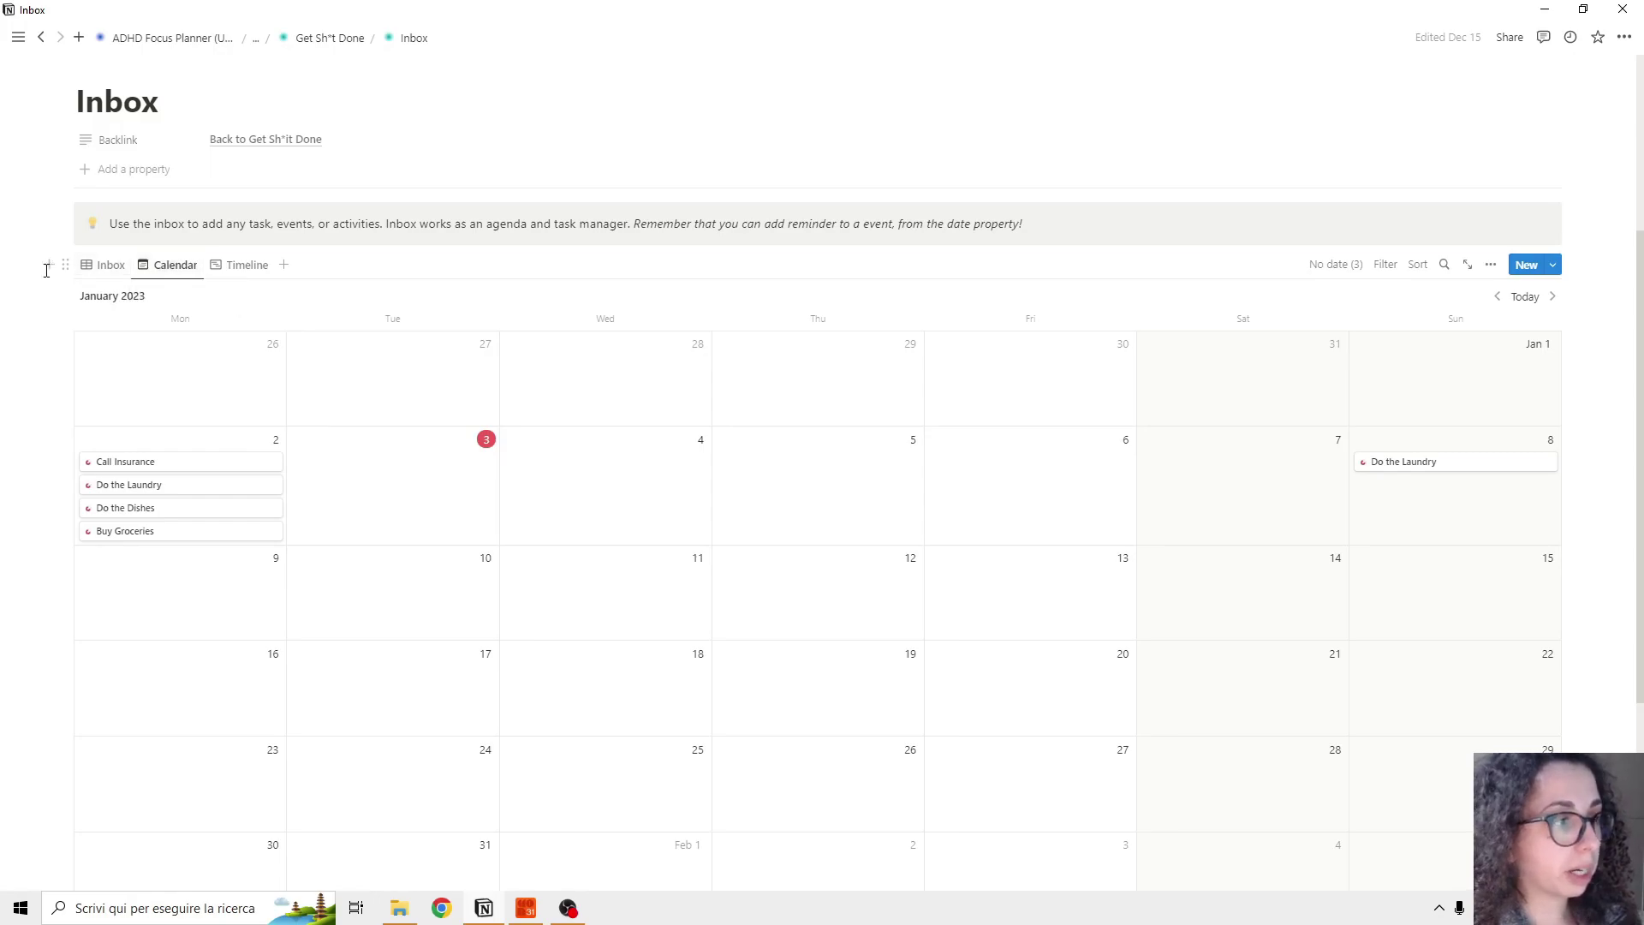
left_click(231, 265)
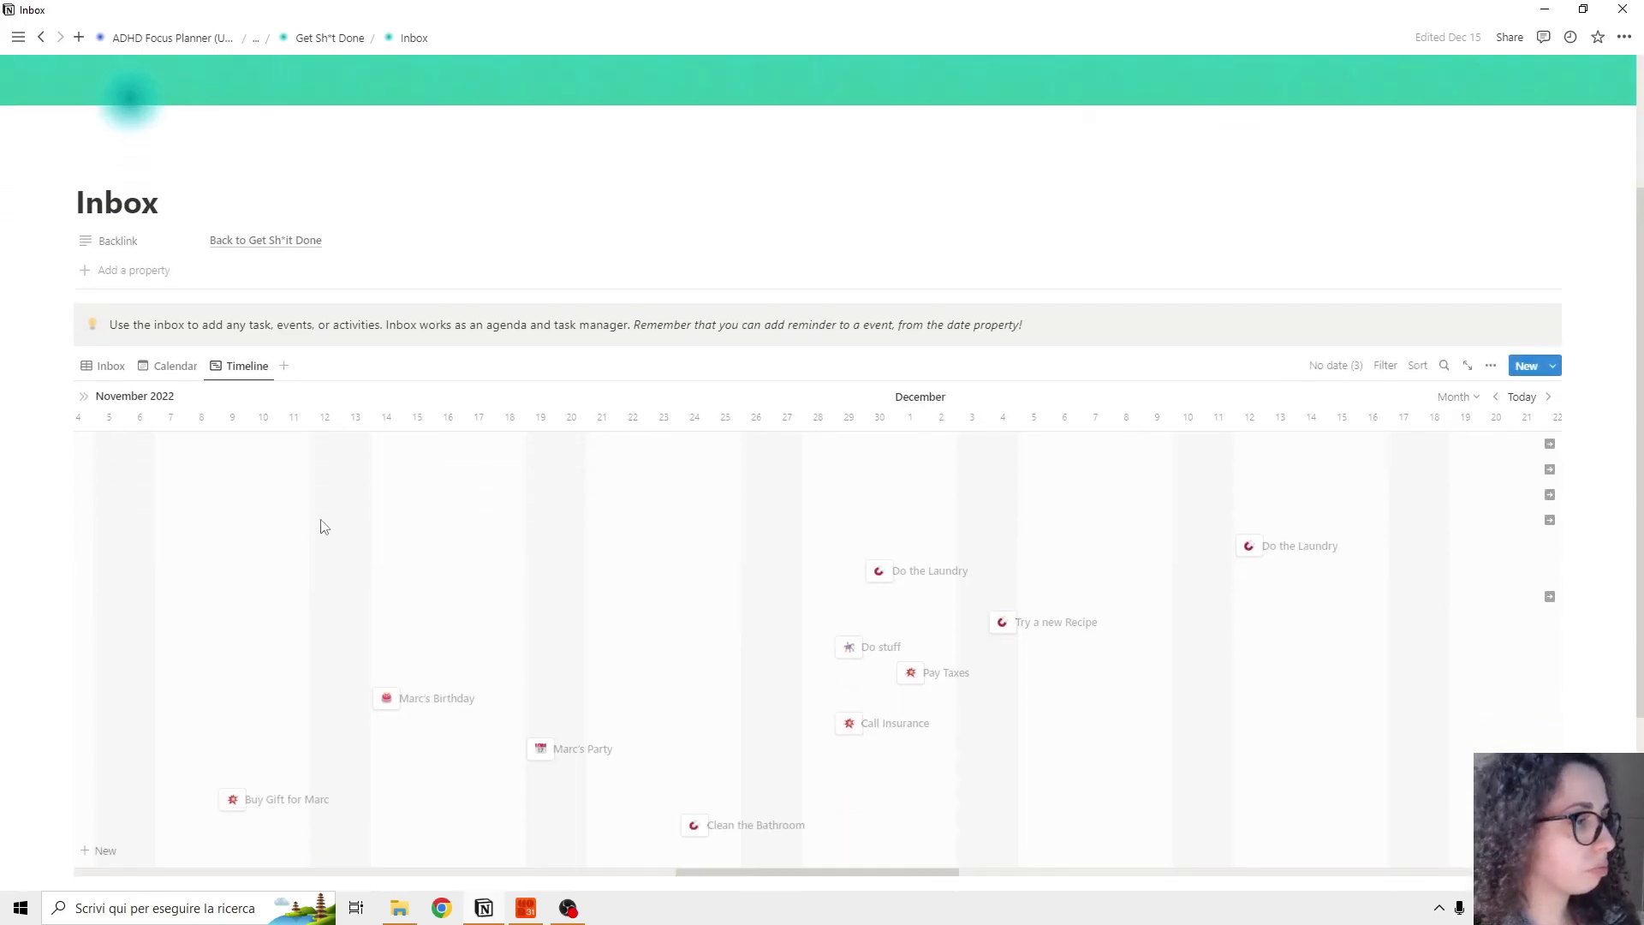
left_click(105, 295)
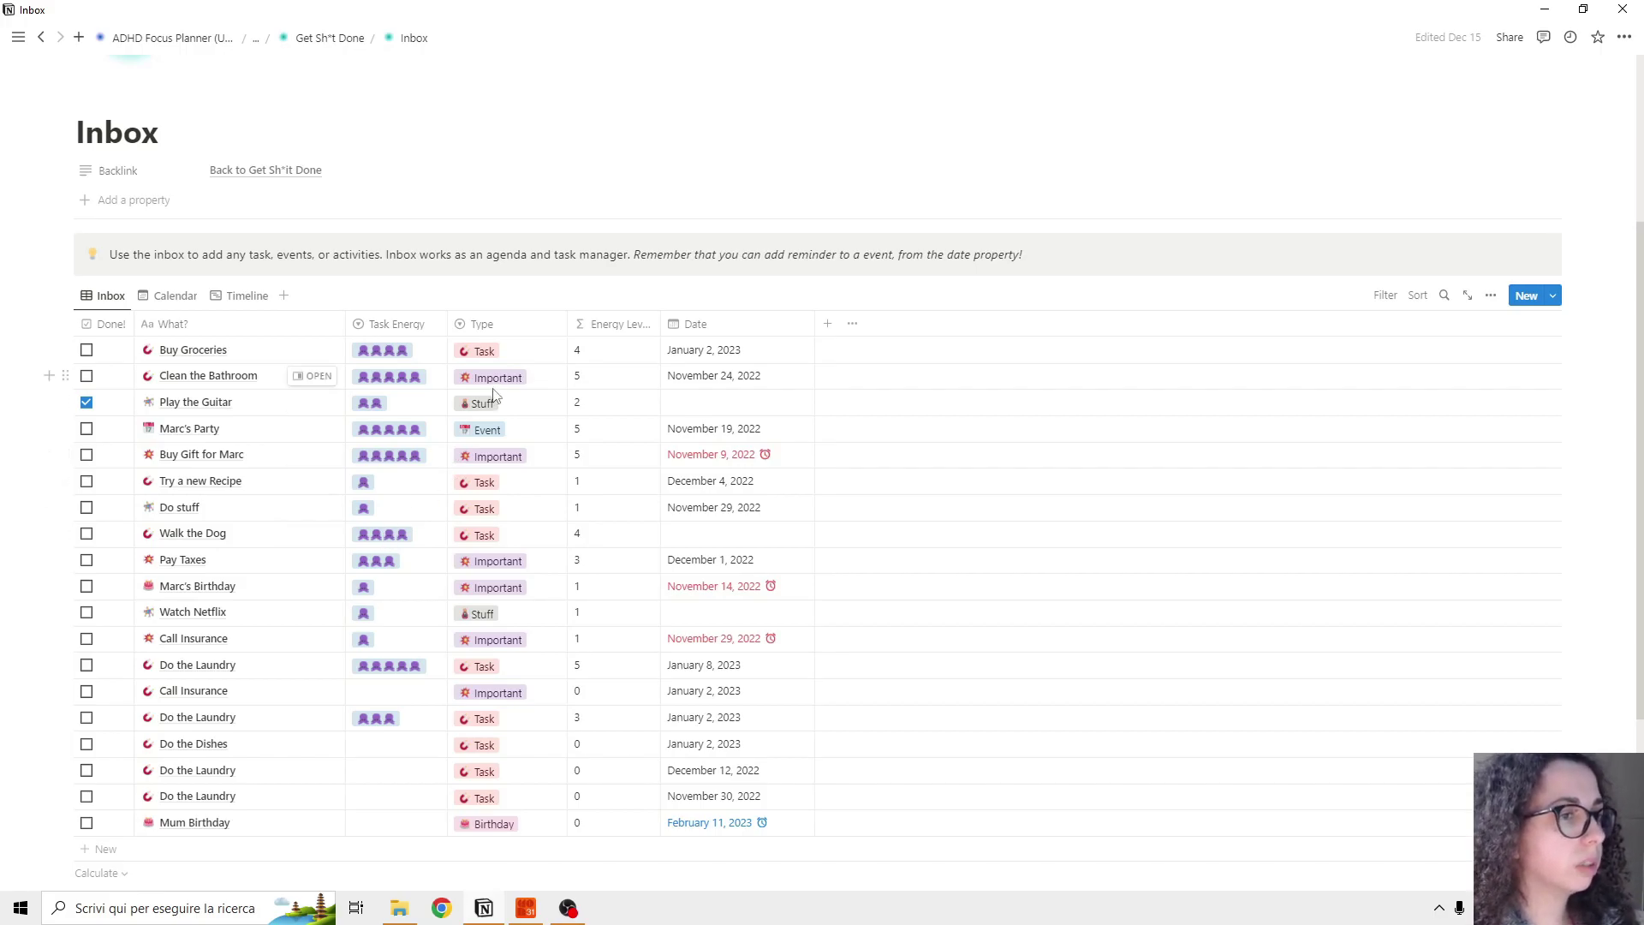
scroll(419, 147, "up", 3)
scroll(909, 342, "down", 3)
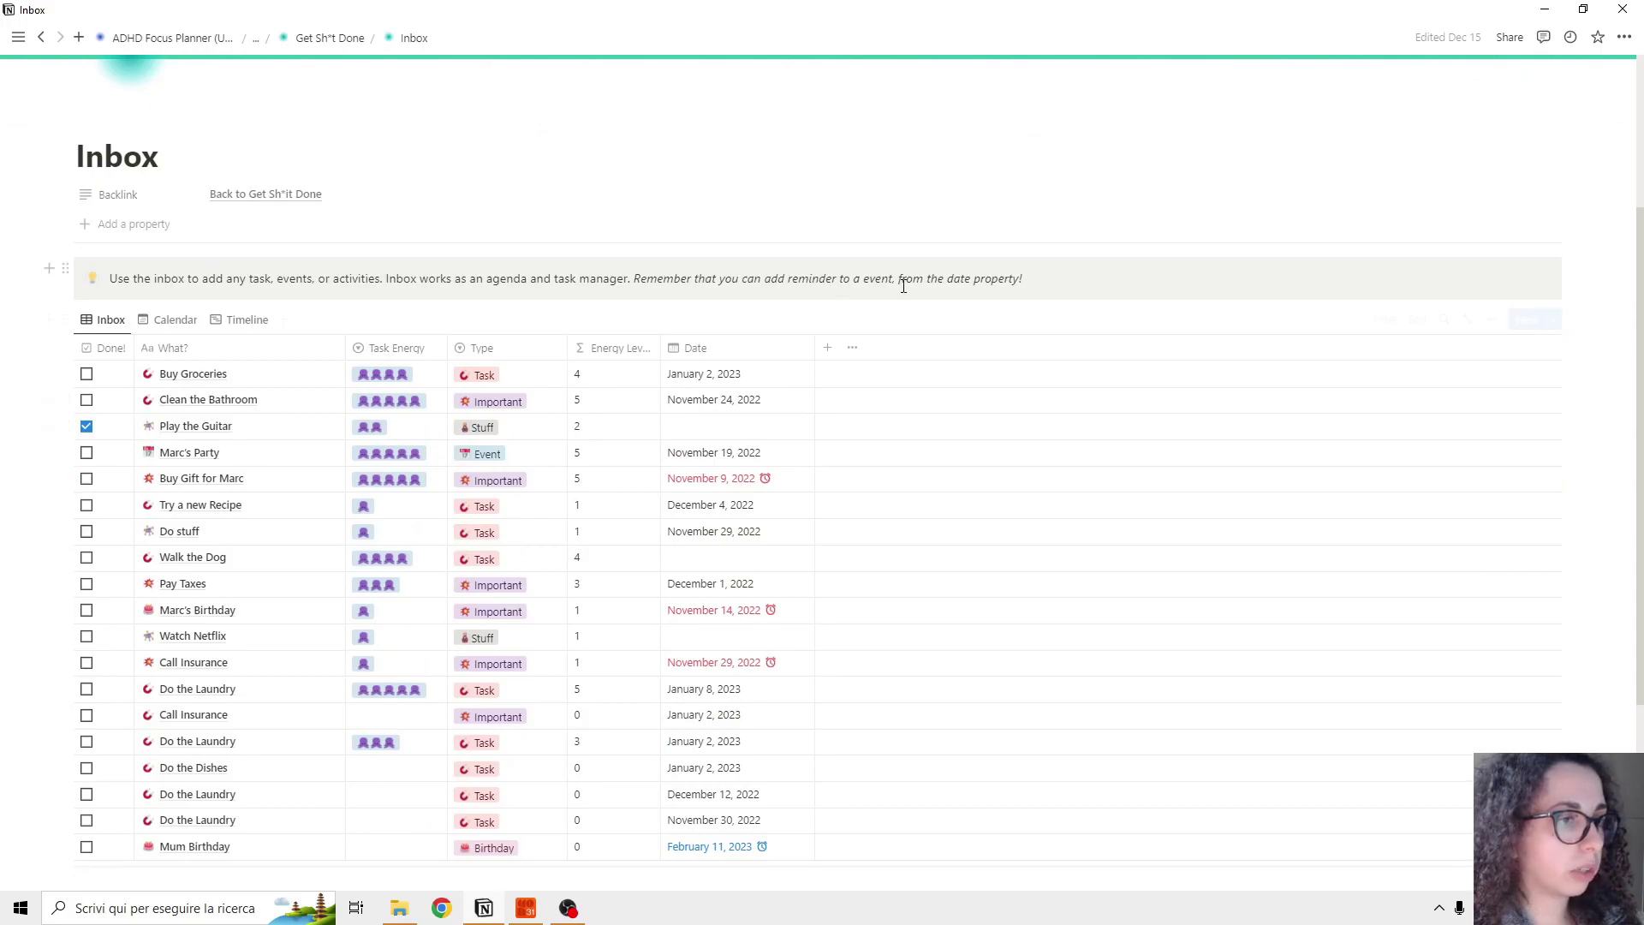
scroll(567, 233, "up", 3)
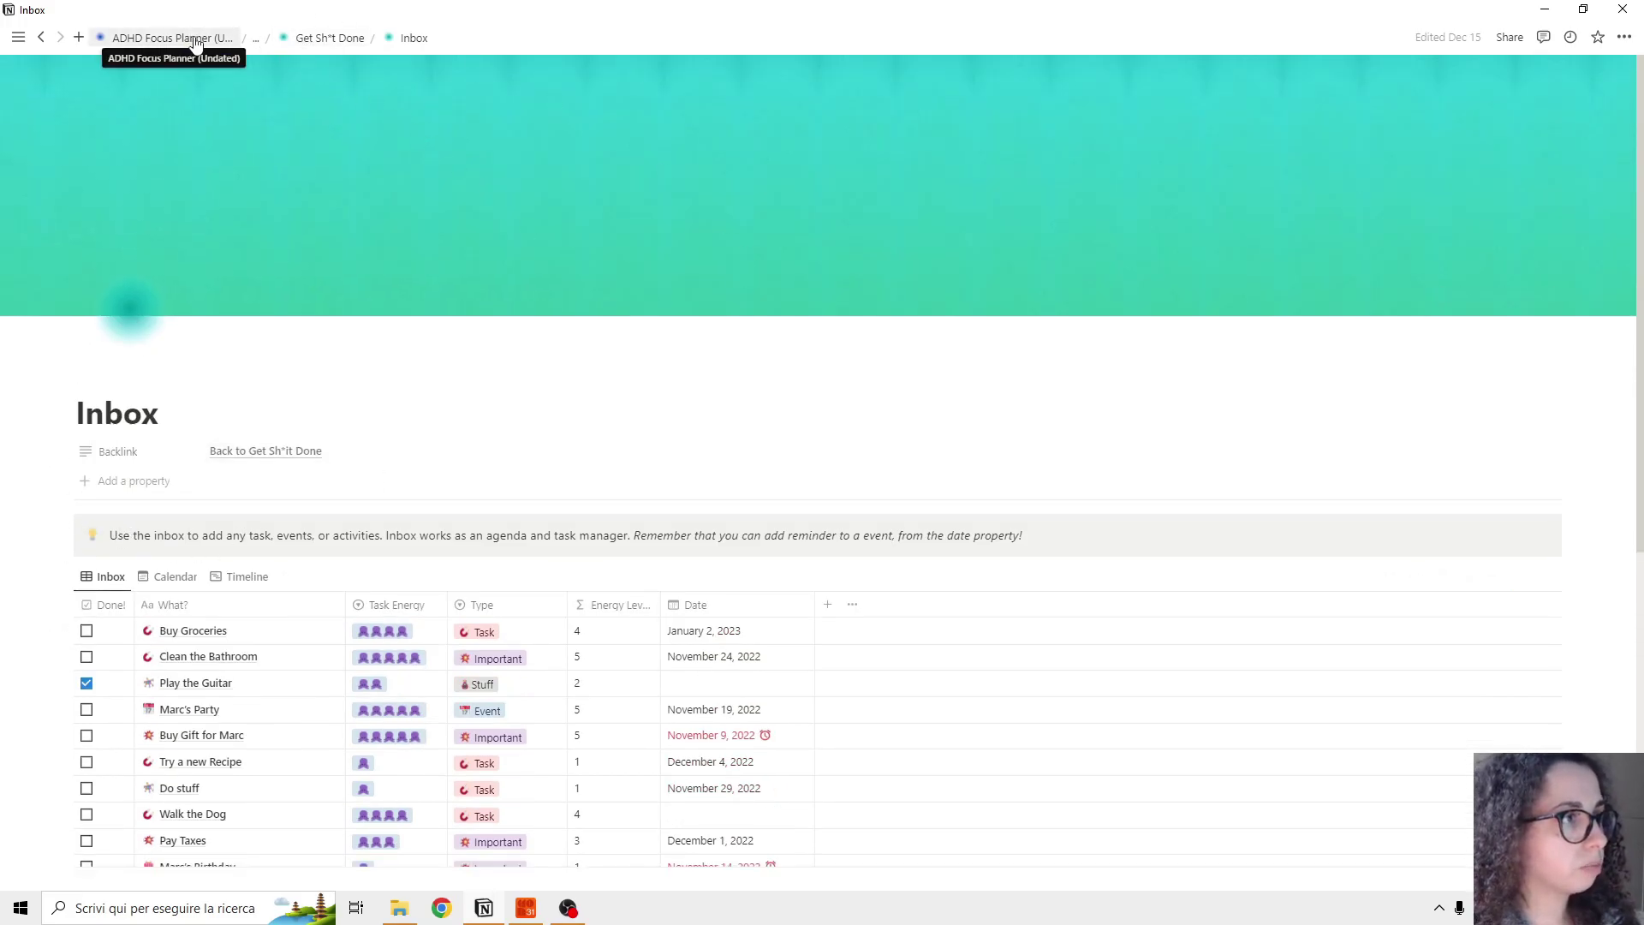
Step: Return to Get Sh*t Done, open the Prioritize Guide and read through its red, yellow, blue and green quadrants
left_click(330, 38)
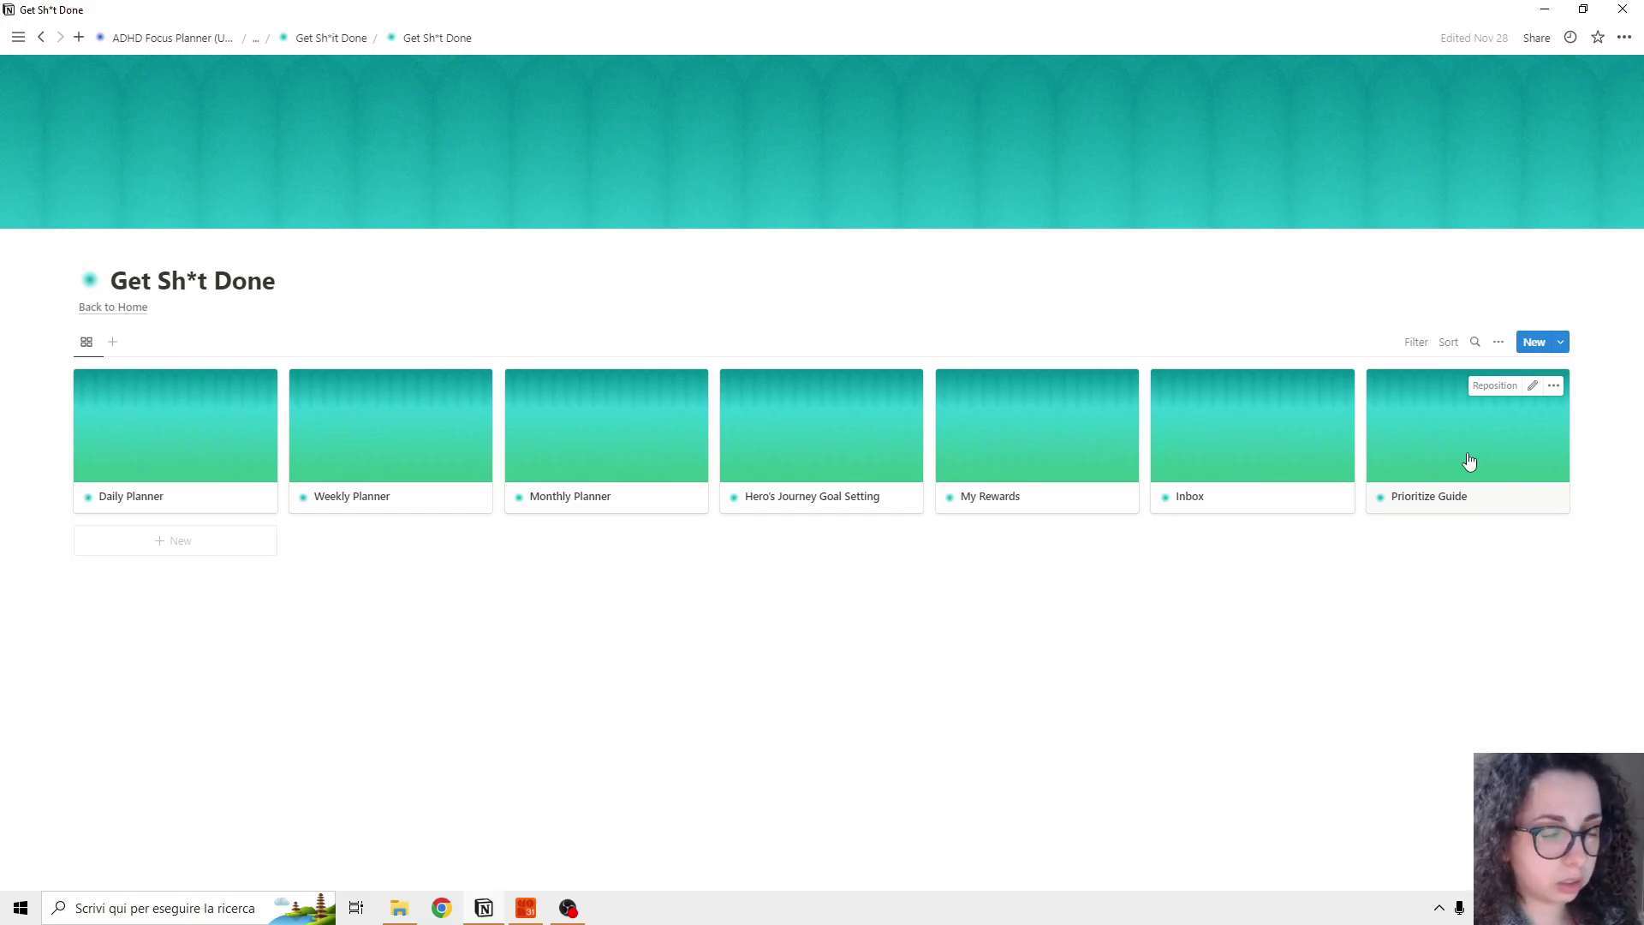
left_click(1469, 462)
scroll(1368, 461, "down", 2)
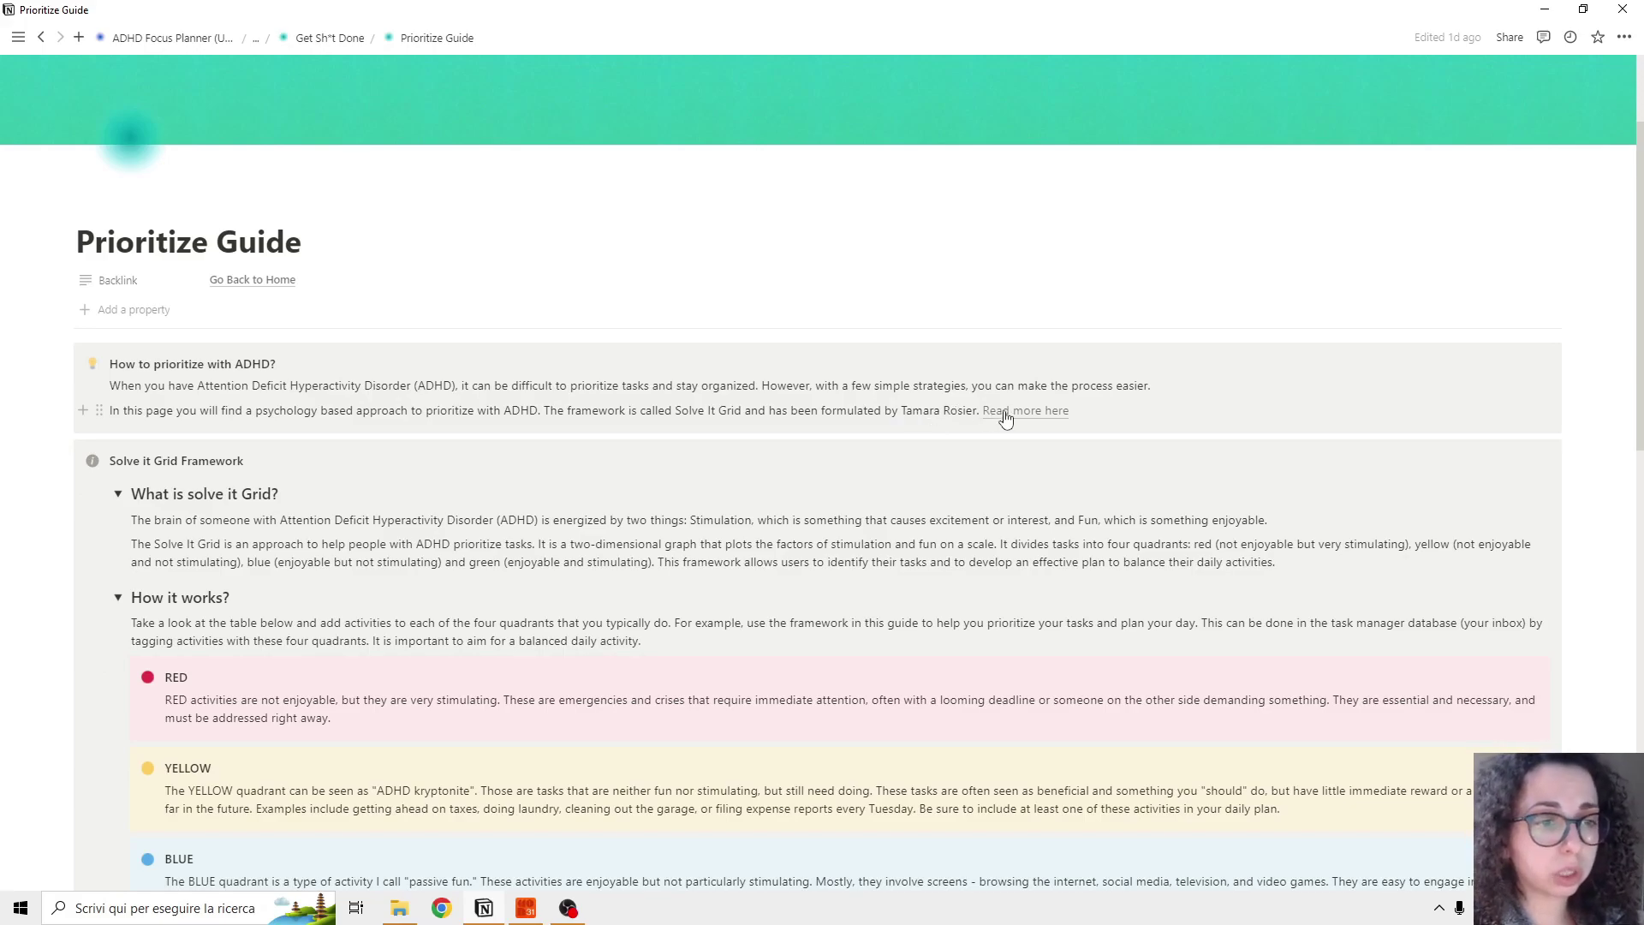
mouse_move(1027, 420)
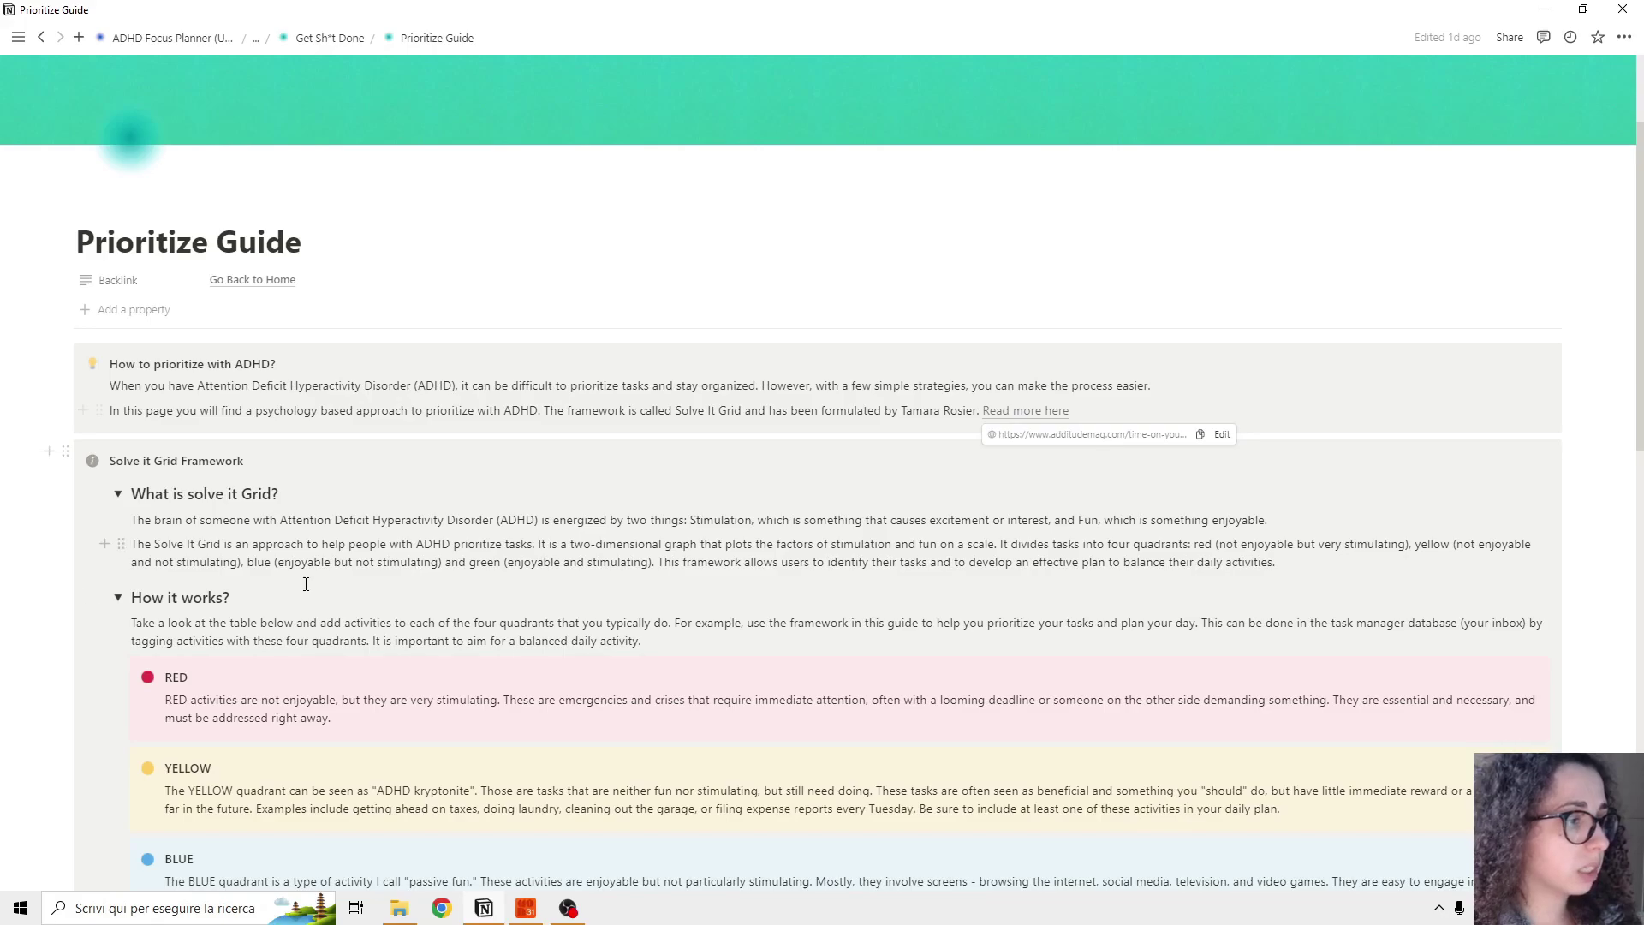
scroll(308, 572, "down", 1)
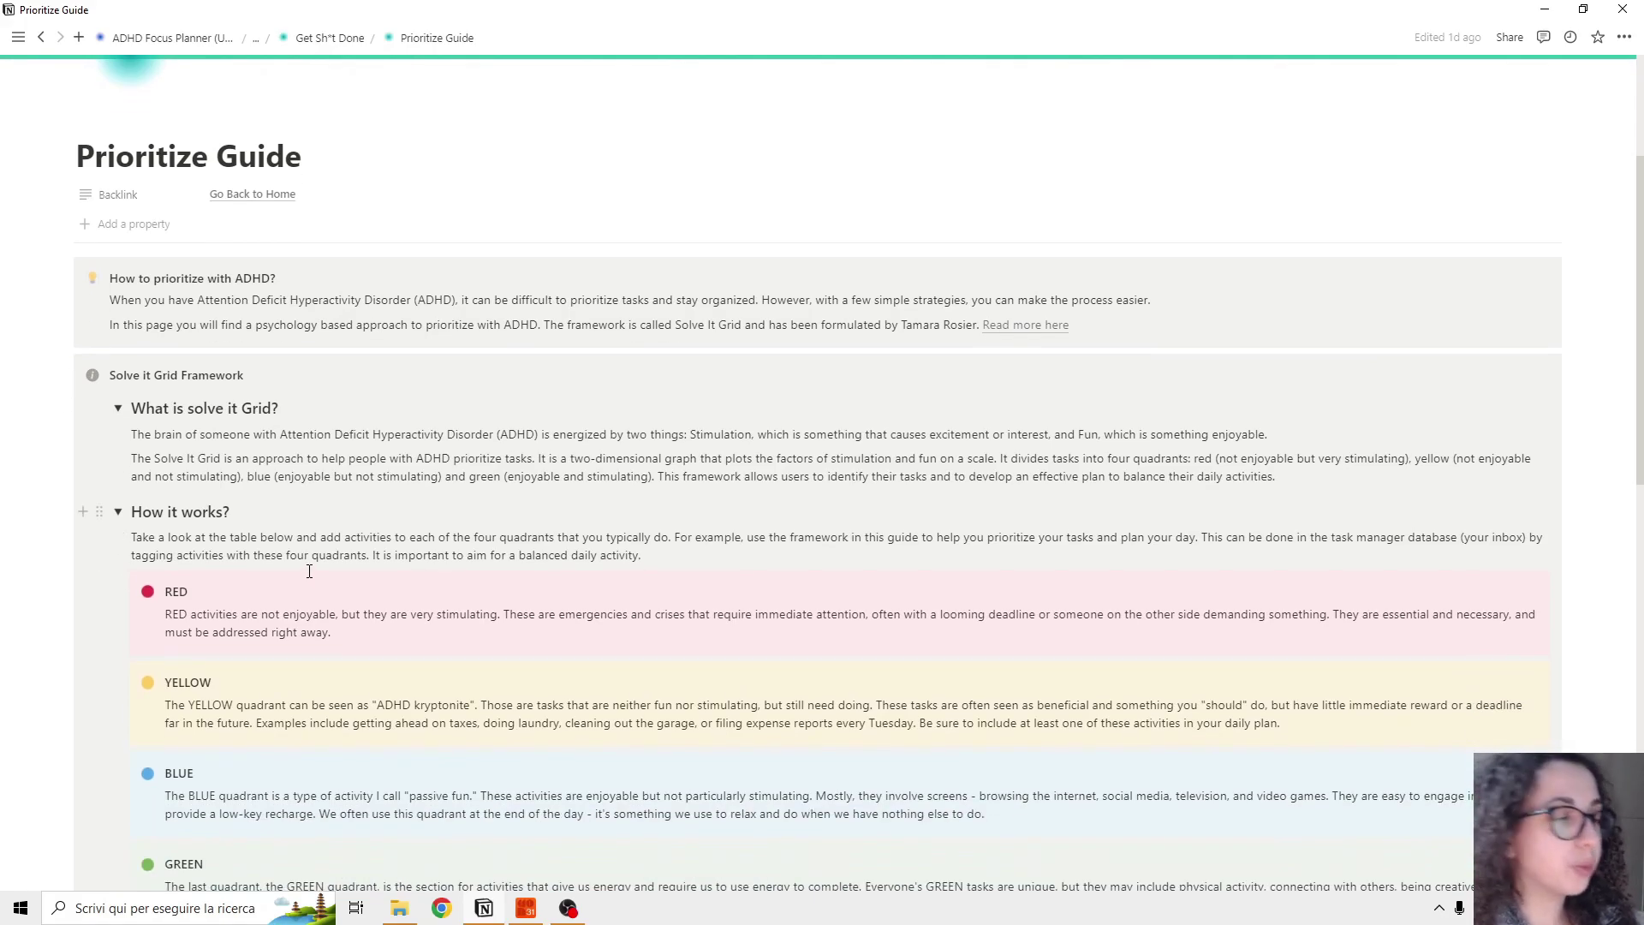
scroll(323, 623, "down", 3)
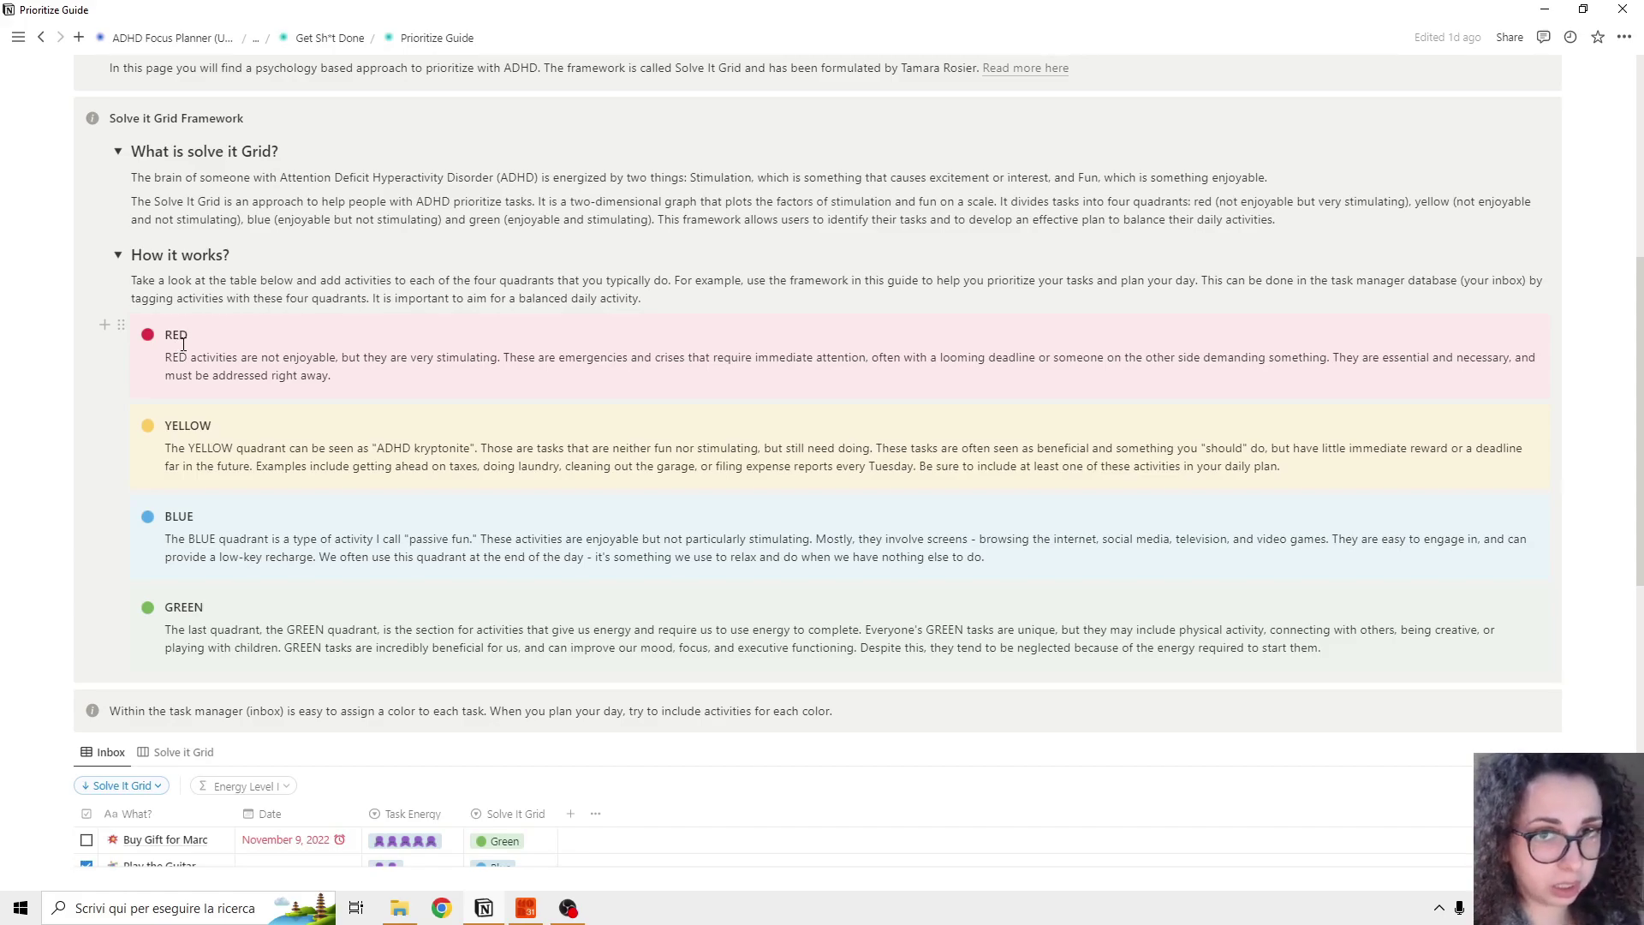
Step: Switch to the Solve it Grid view and drag a Do the Laundry card from No Solve It Grid into Yellow
scroll(182, 343, "down", 5)
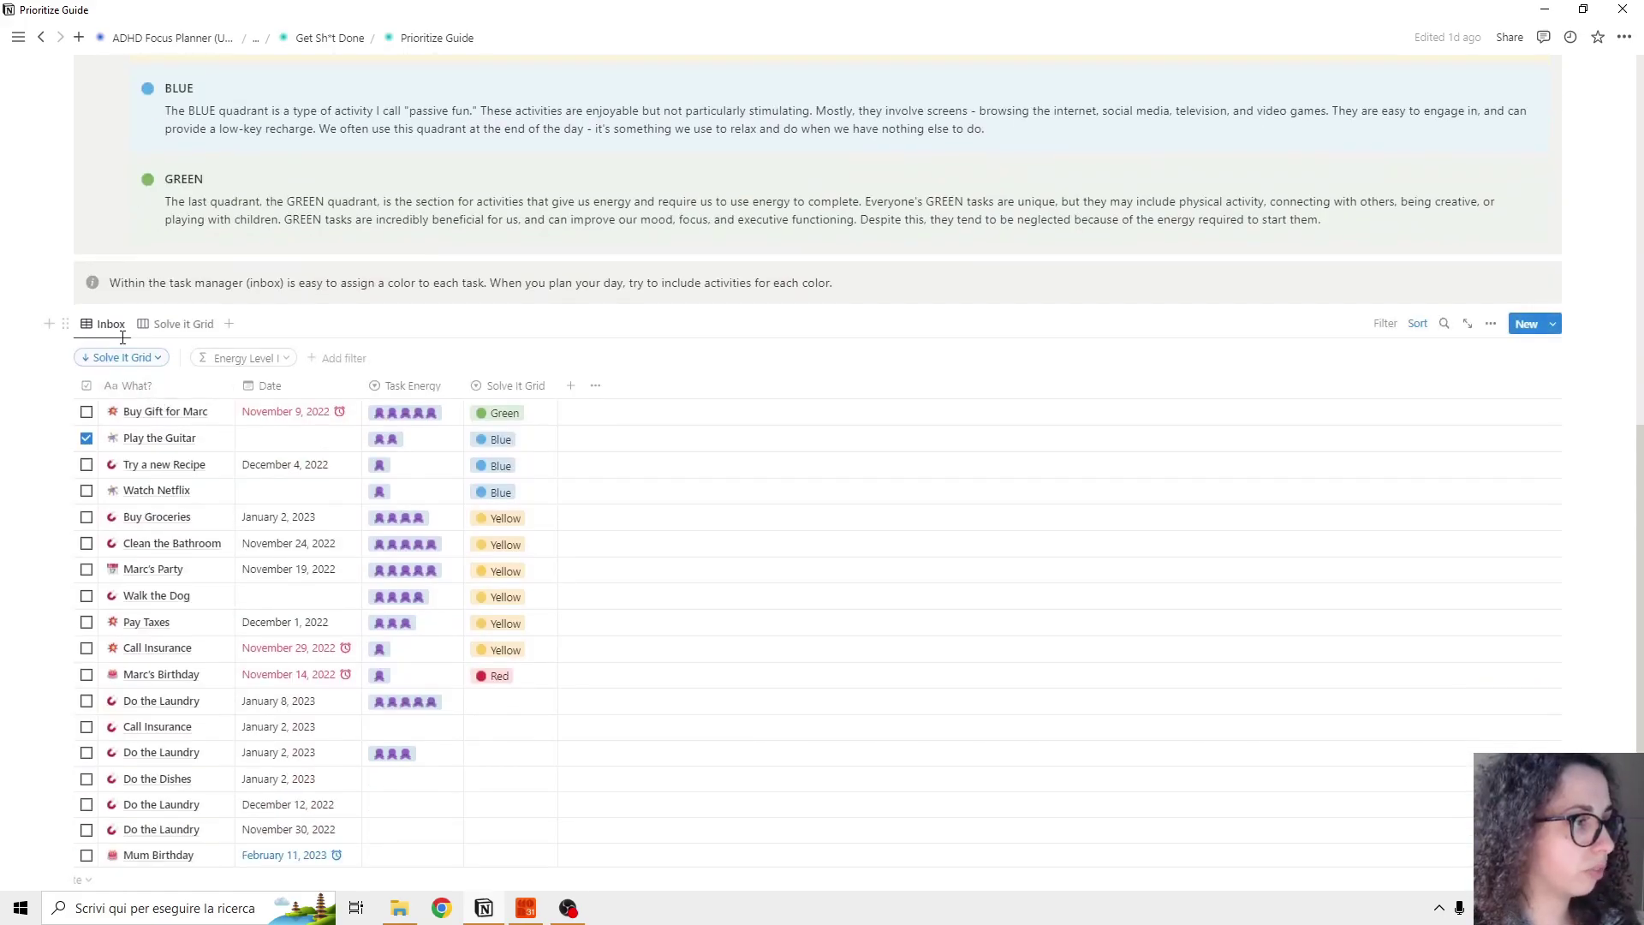
left_click(179, 323)
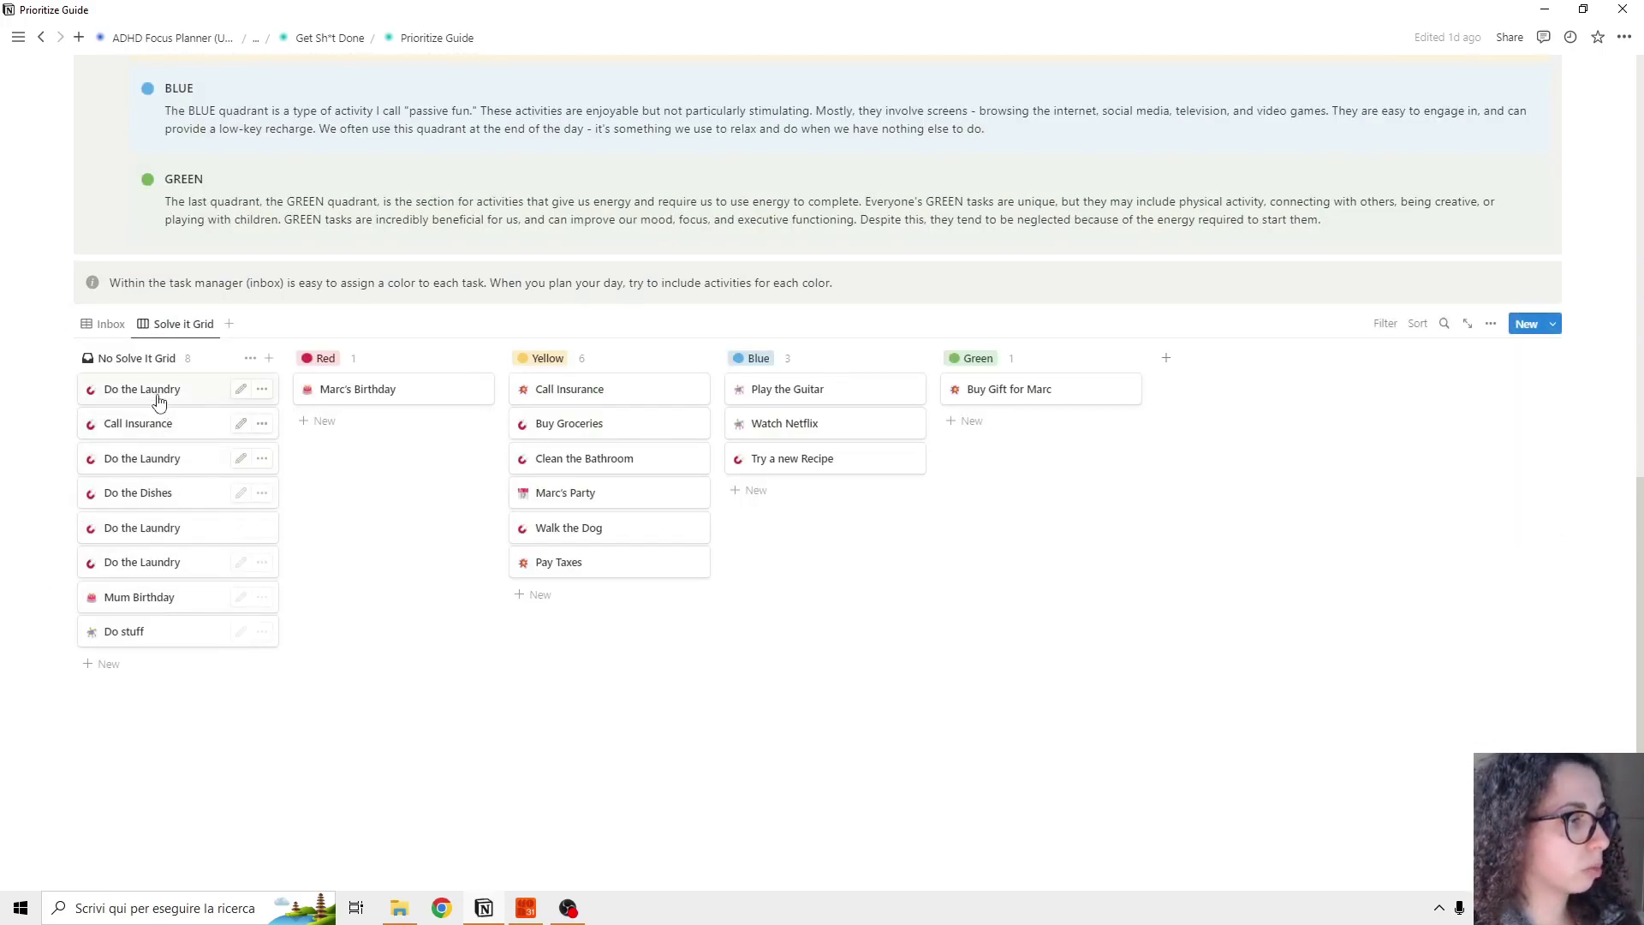
mouse_move(139, 362)
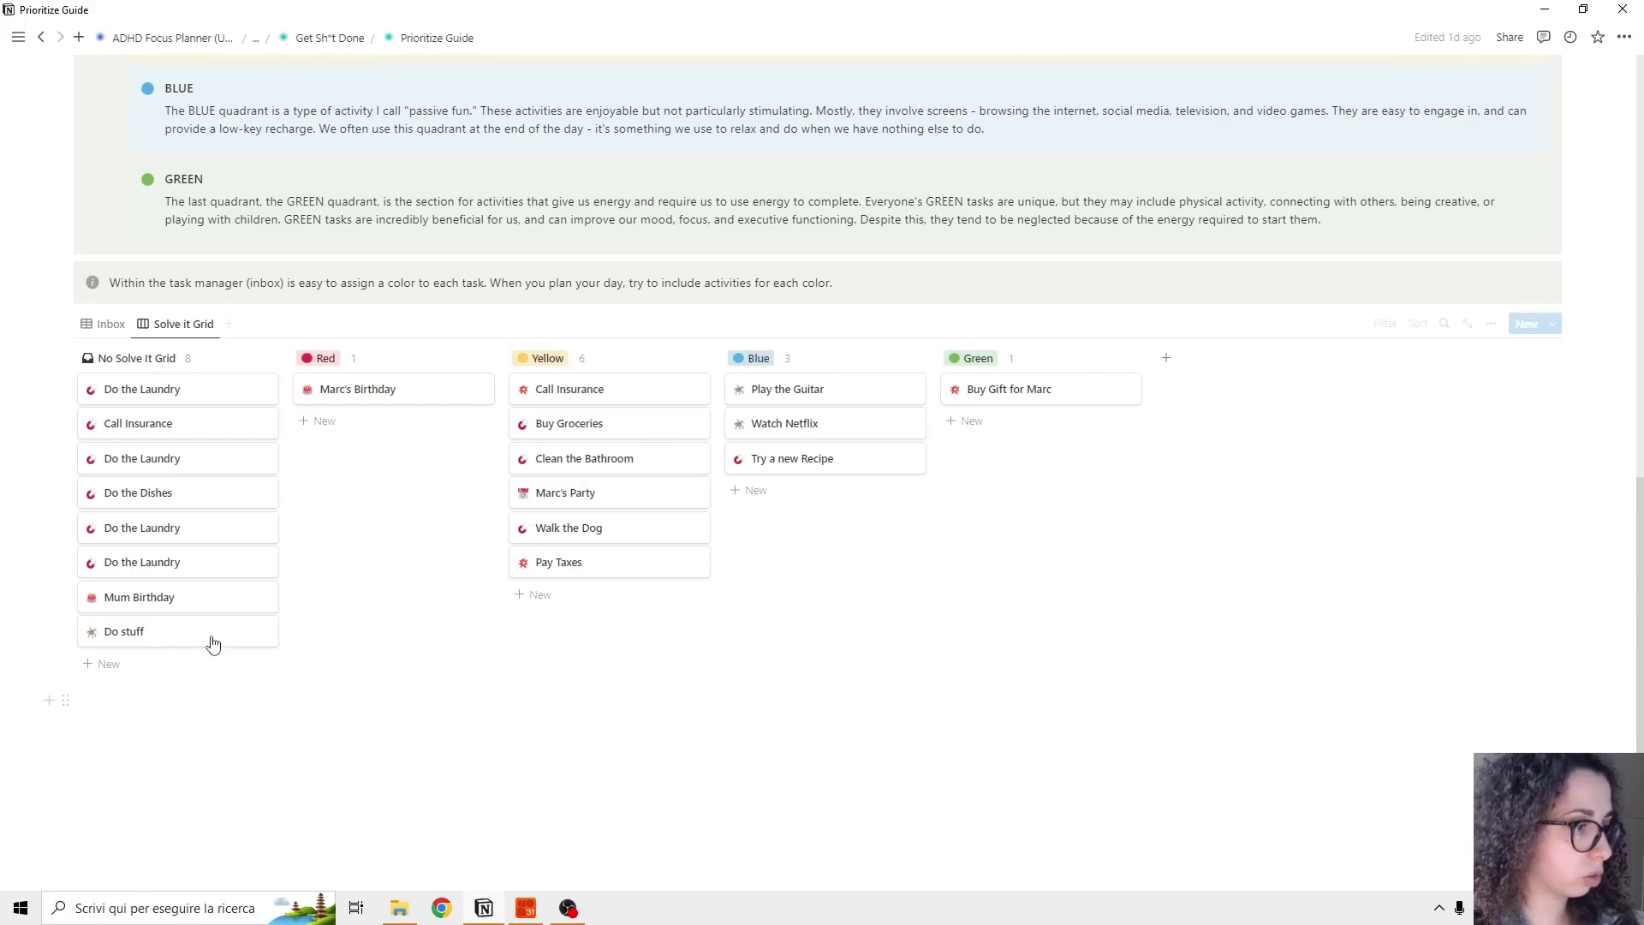
left_click_drag(157, 569, 609, 594)
scroll(229, 308, "up", 3)
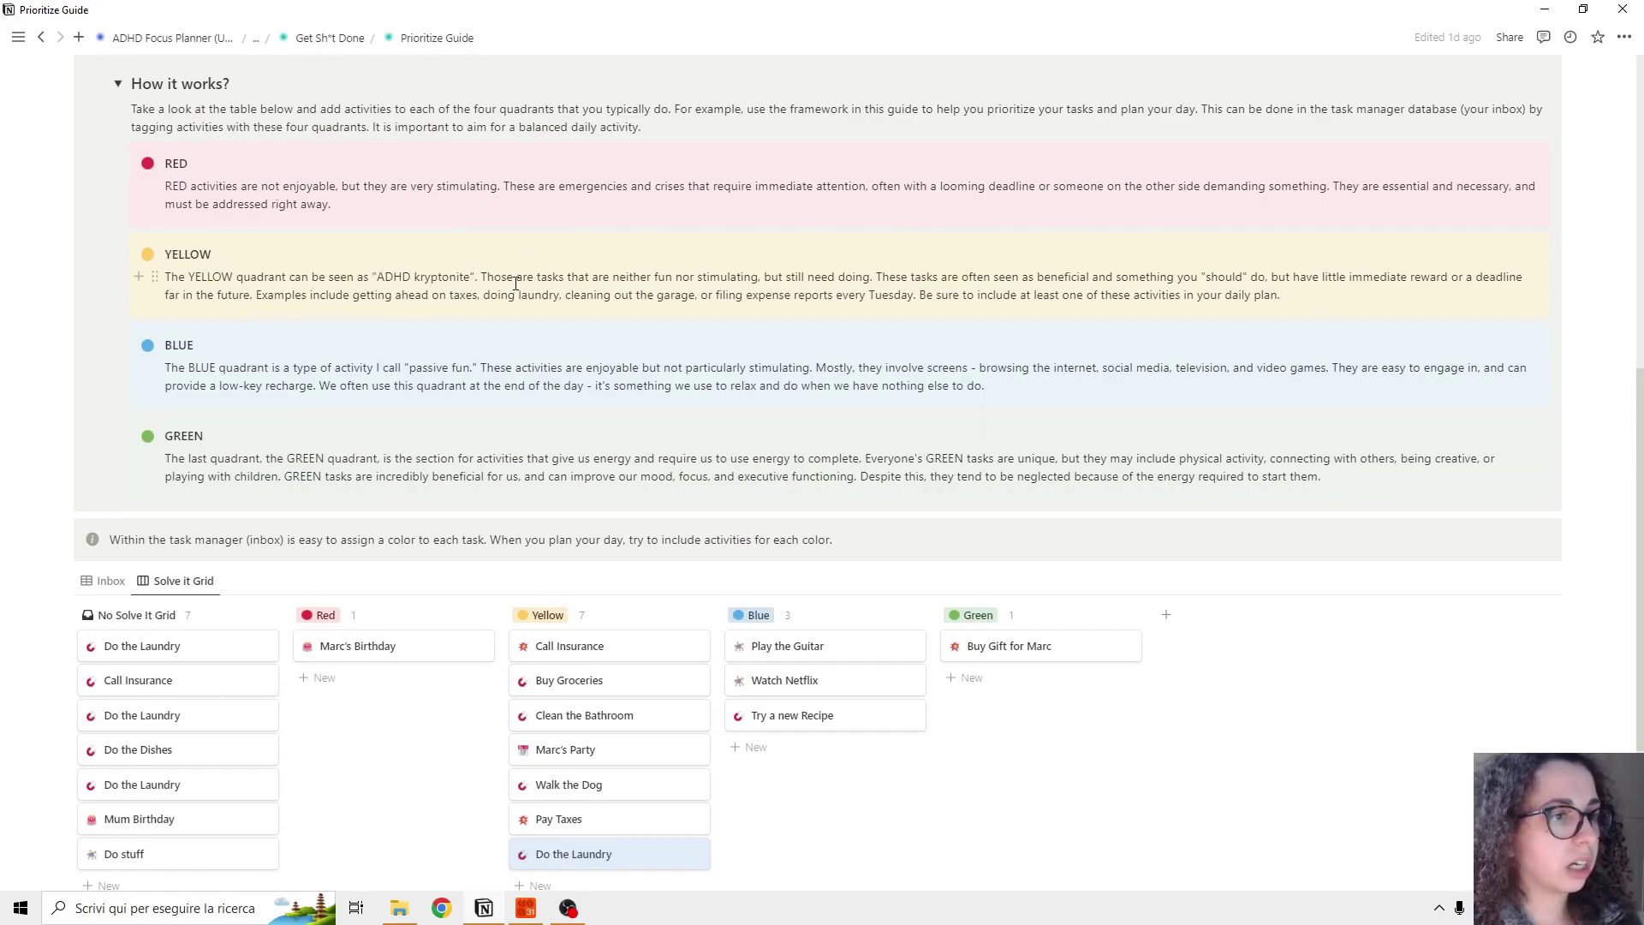
scroll(649, 553, "down", 2)
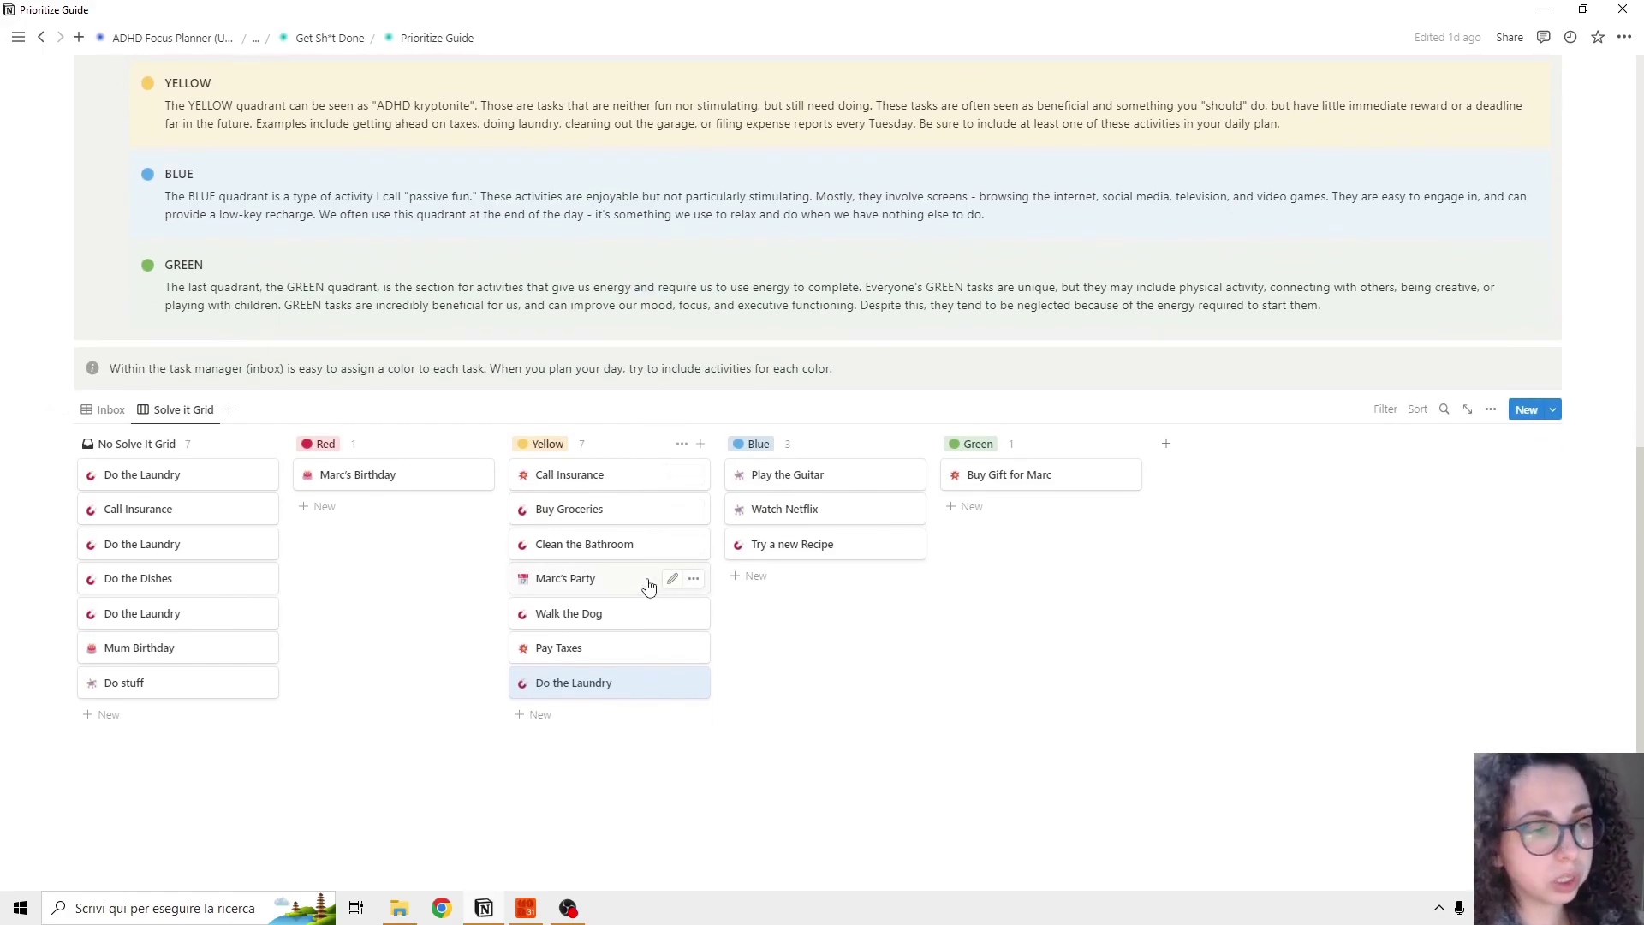
scroll(664, 573, "down", 1)
scroll(350, 247, "up", 7)
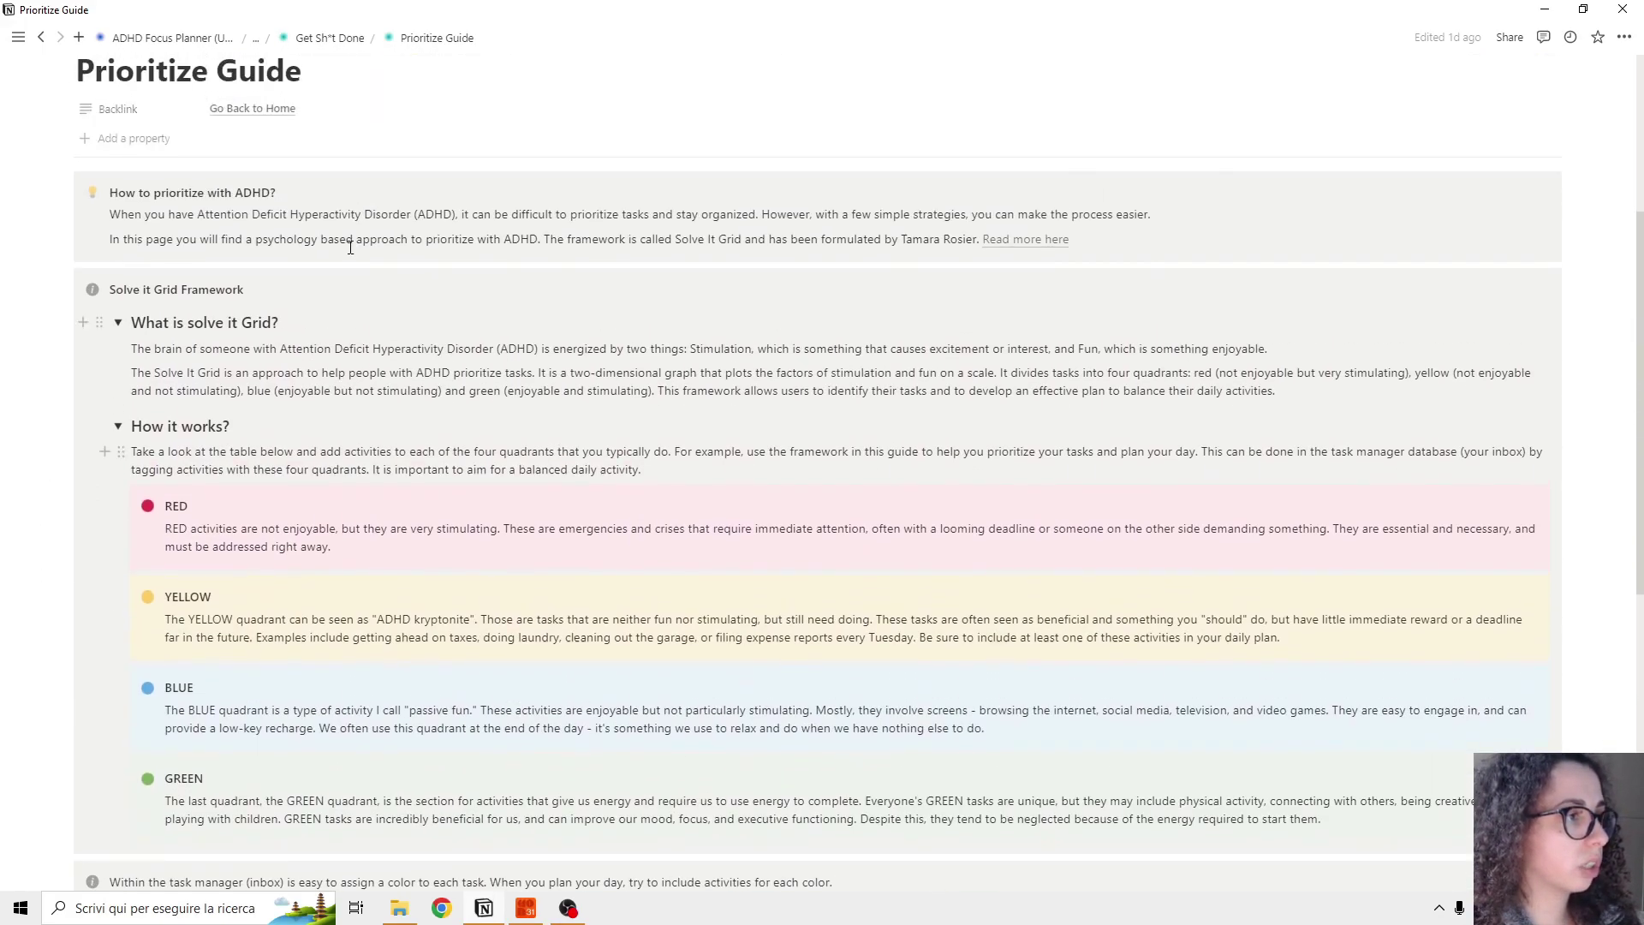
scroll(355, 244, "down", 7)
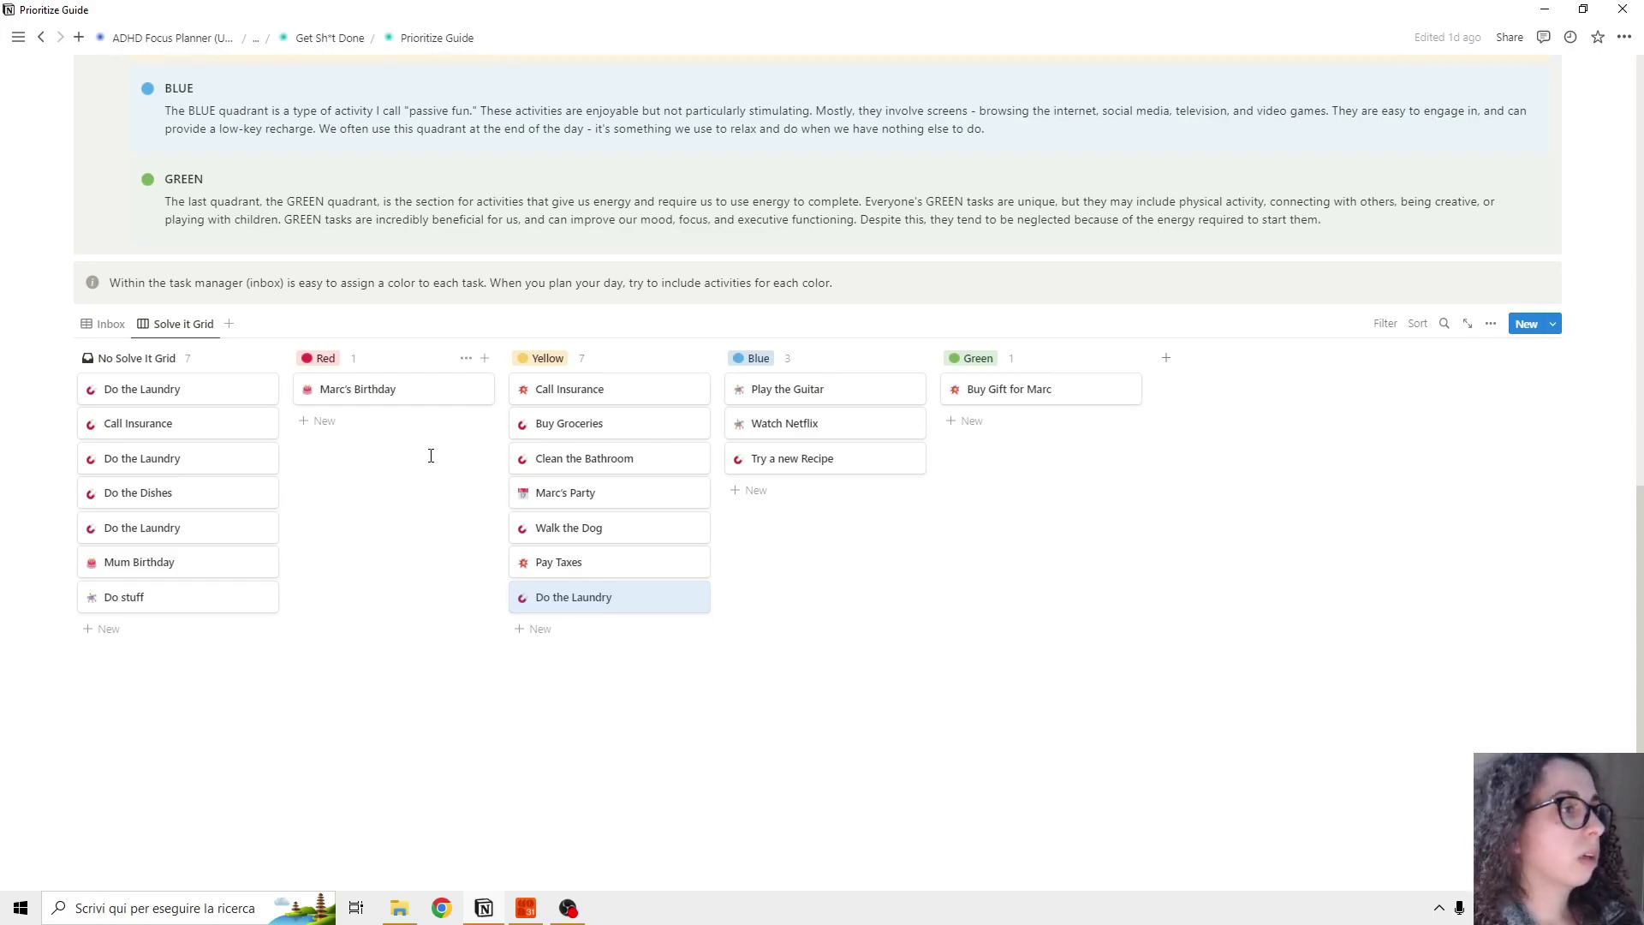
scroll(431, 456, "up", 2)
Step: Go back to Get Sh*t Done, open My Rewards, and bring up the New button's template list
left_click(330, 38)
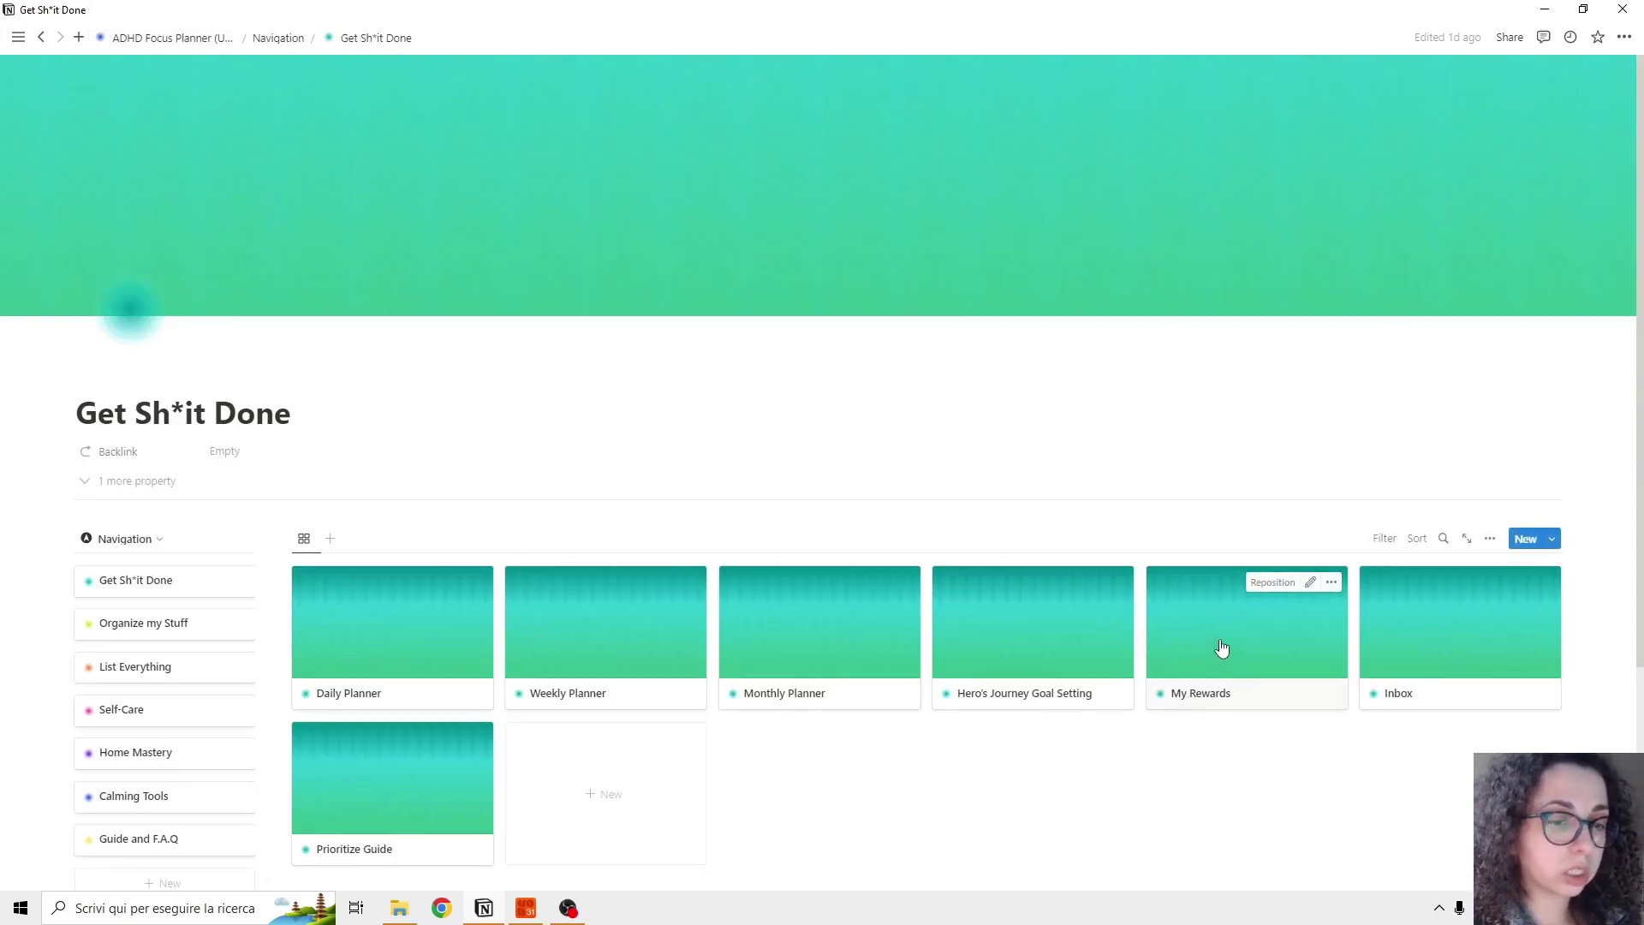
left_click(1222, 648)
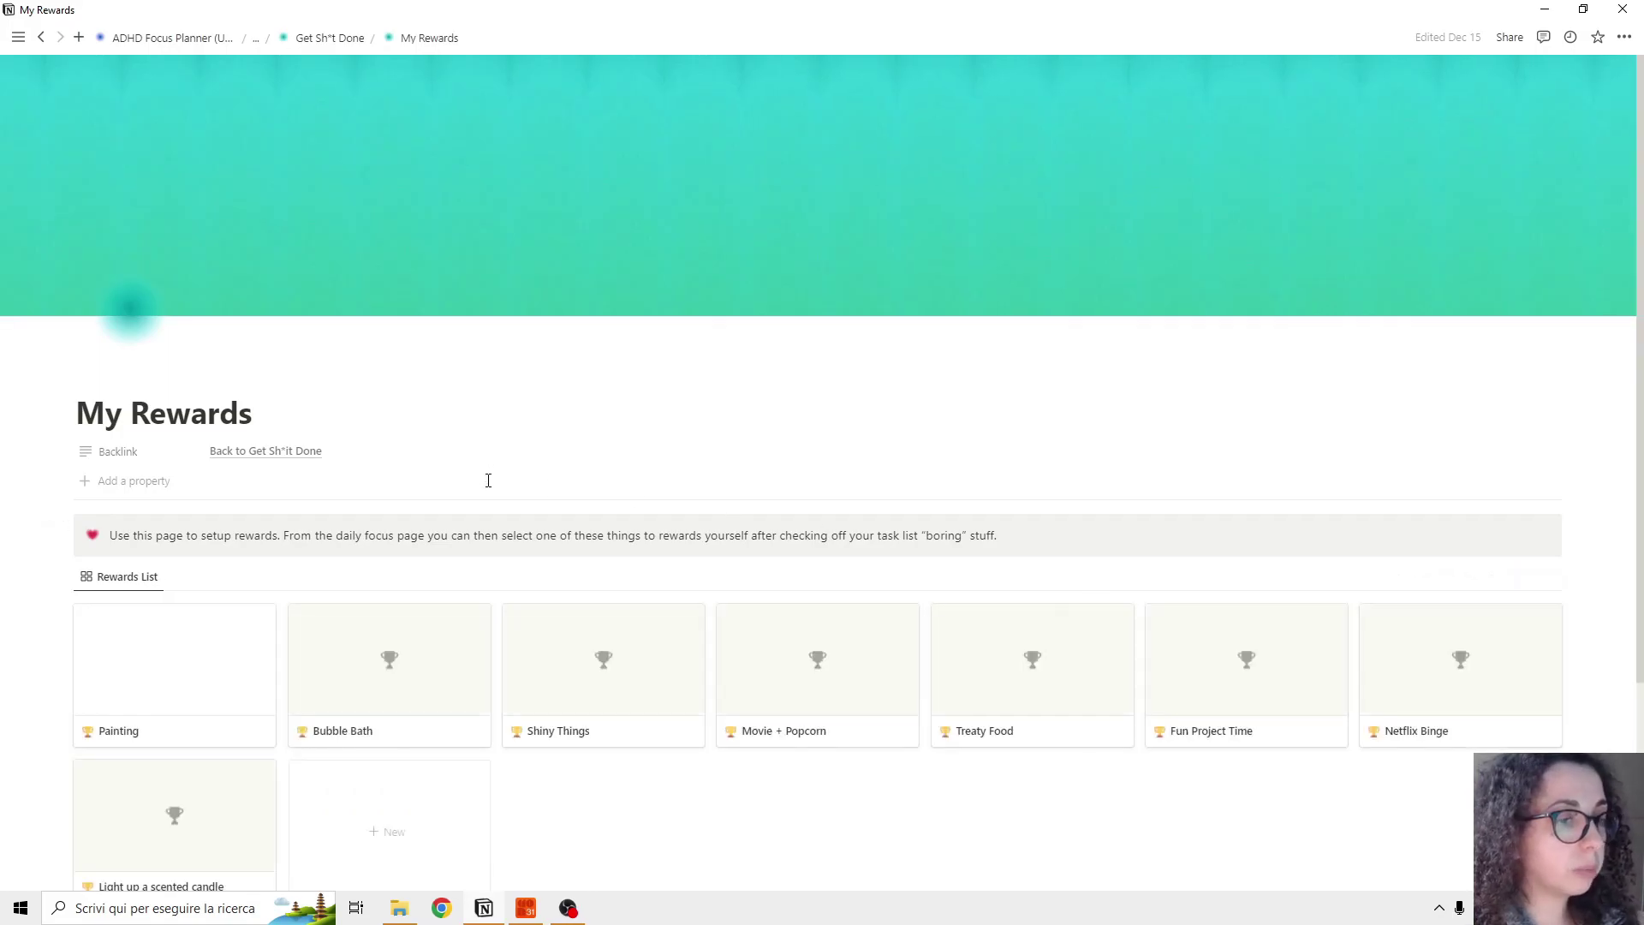
scroll(488, 481, "down", 3)
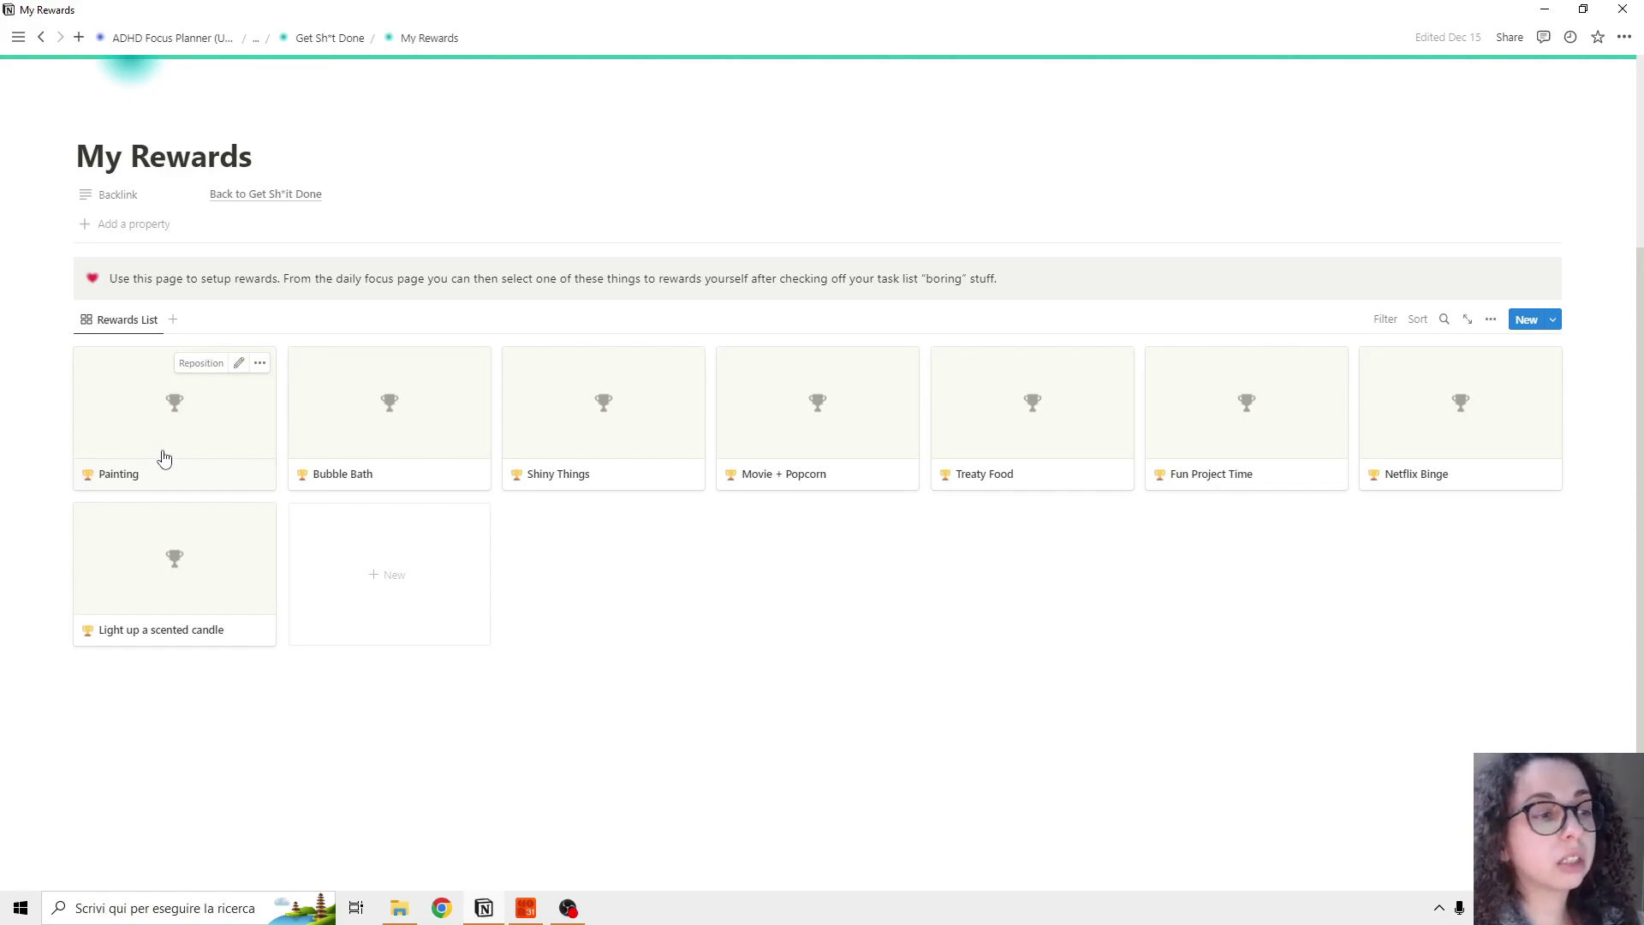
left_click(1553, 322)
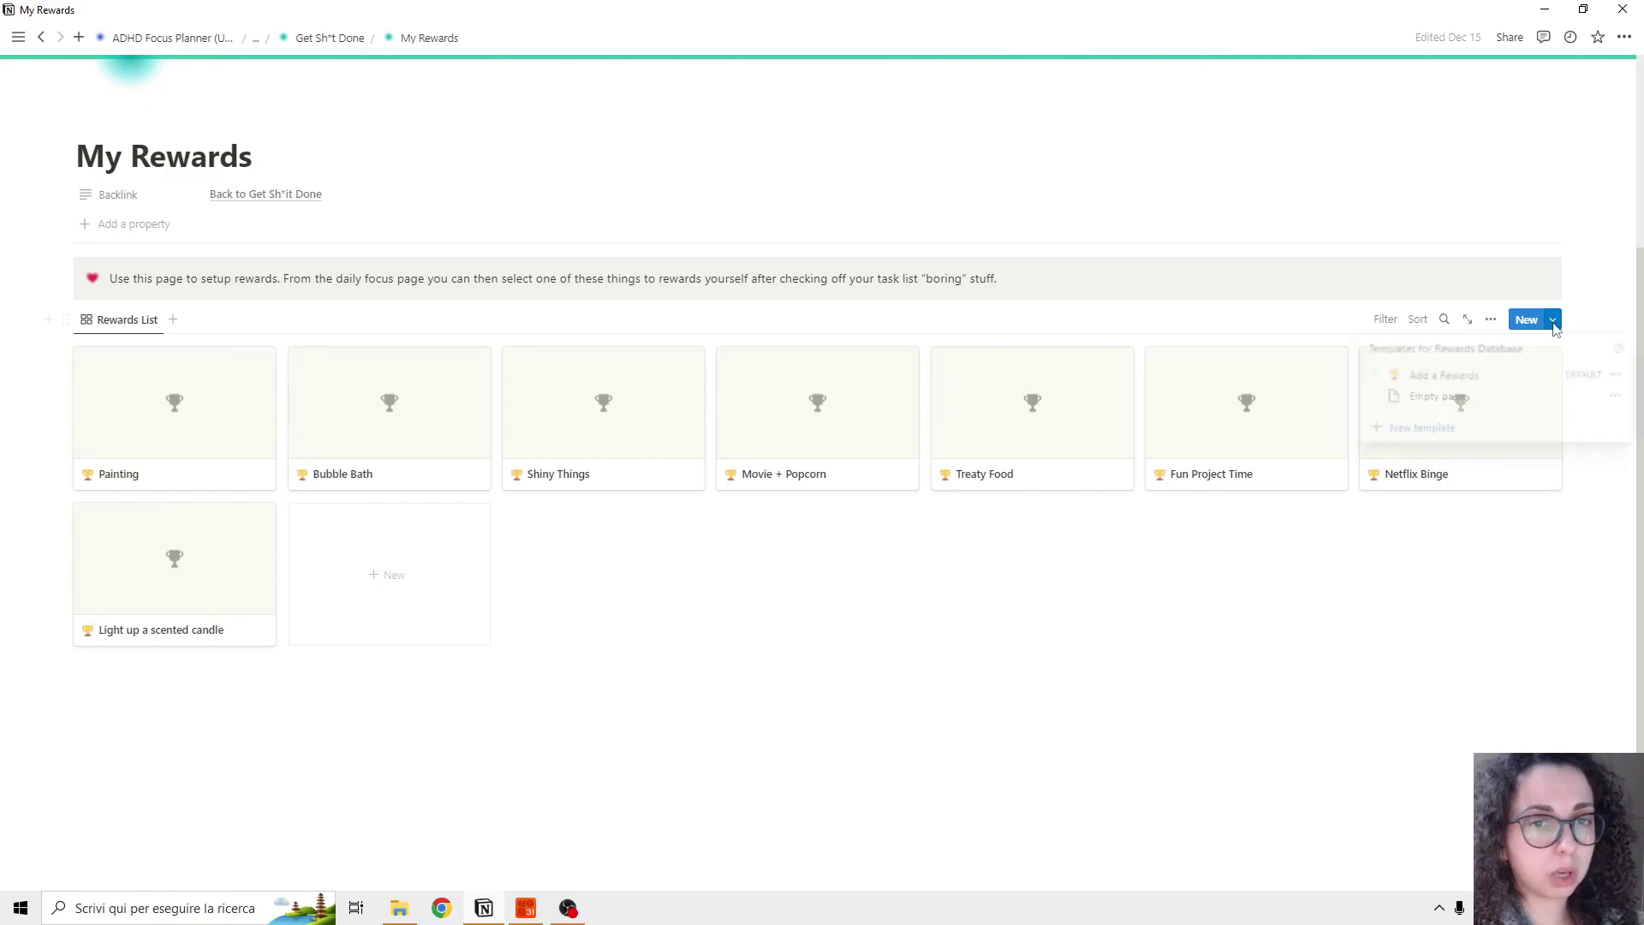
Step: Create a reward from the Add a Rewards template with a cover image, titled 'Bubble Bath'
left_click(1427, 377)
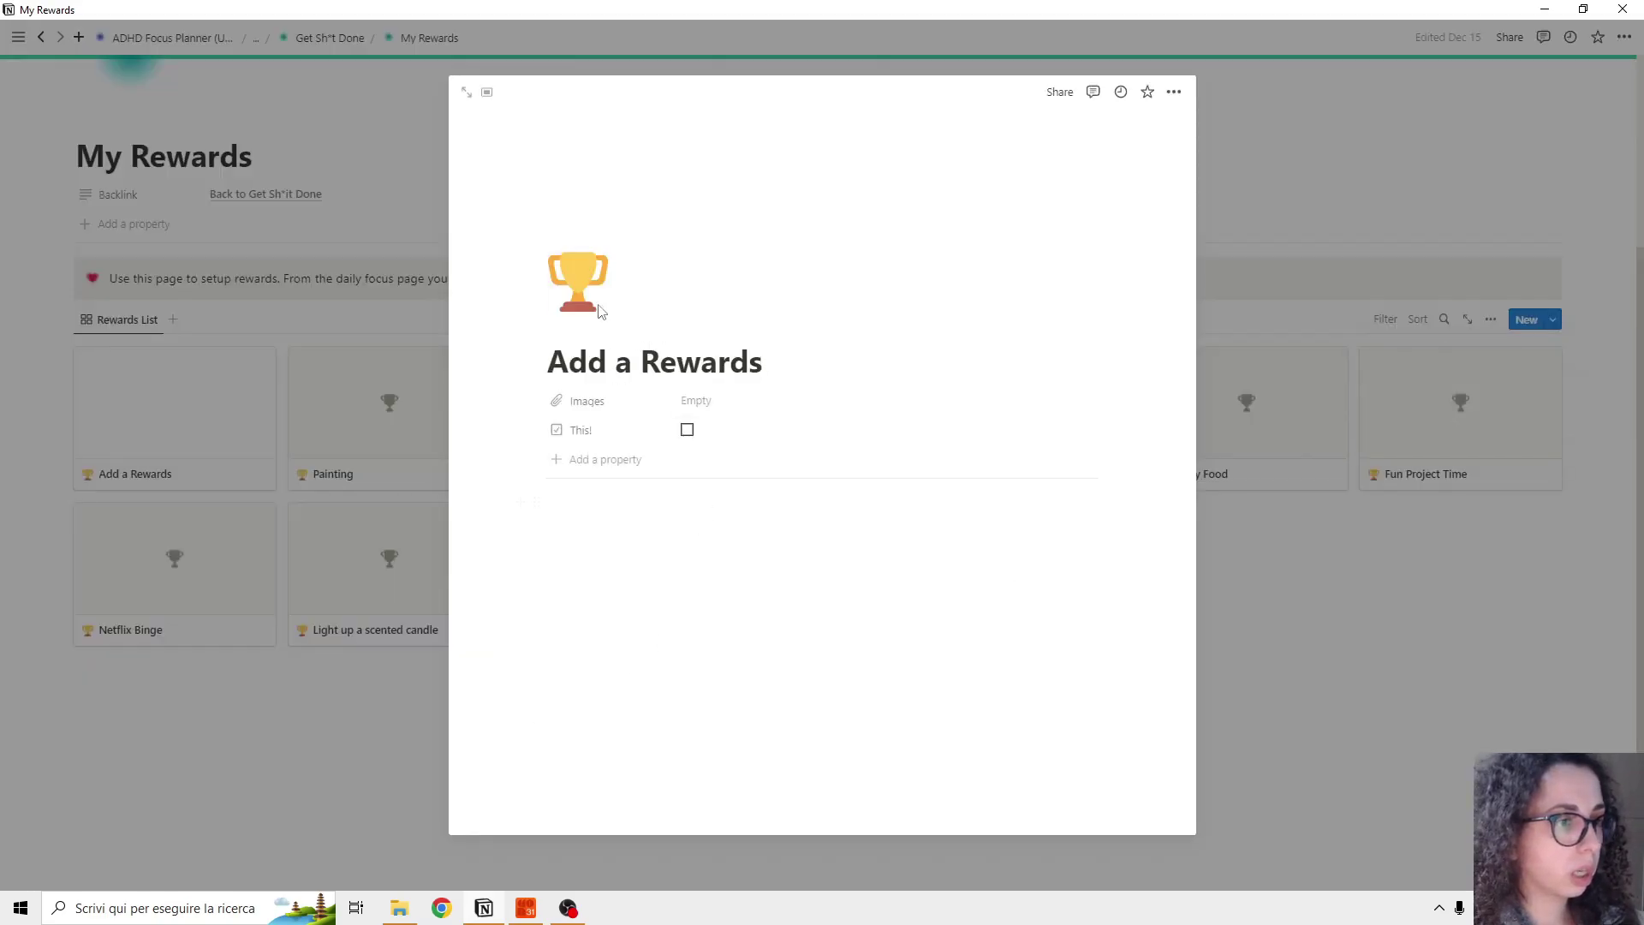
left_click(742, 310)
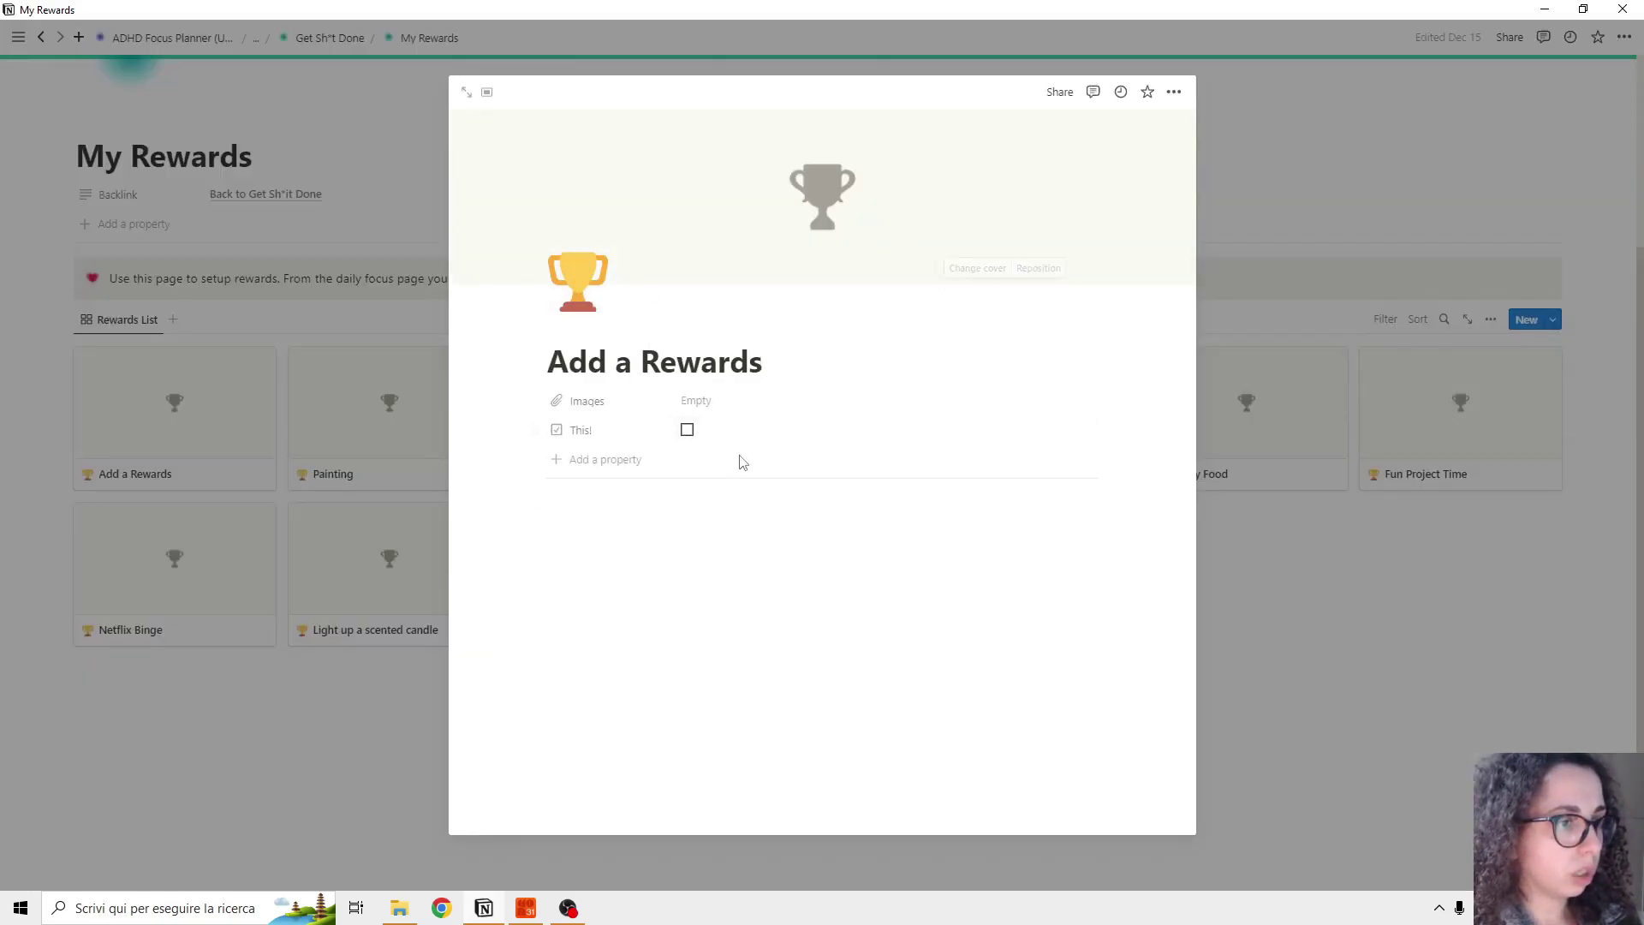
triple_click(667, 370)
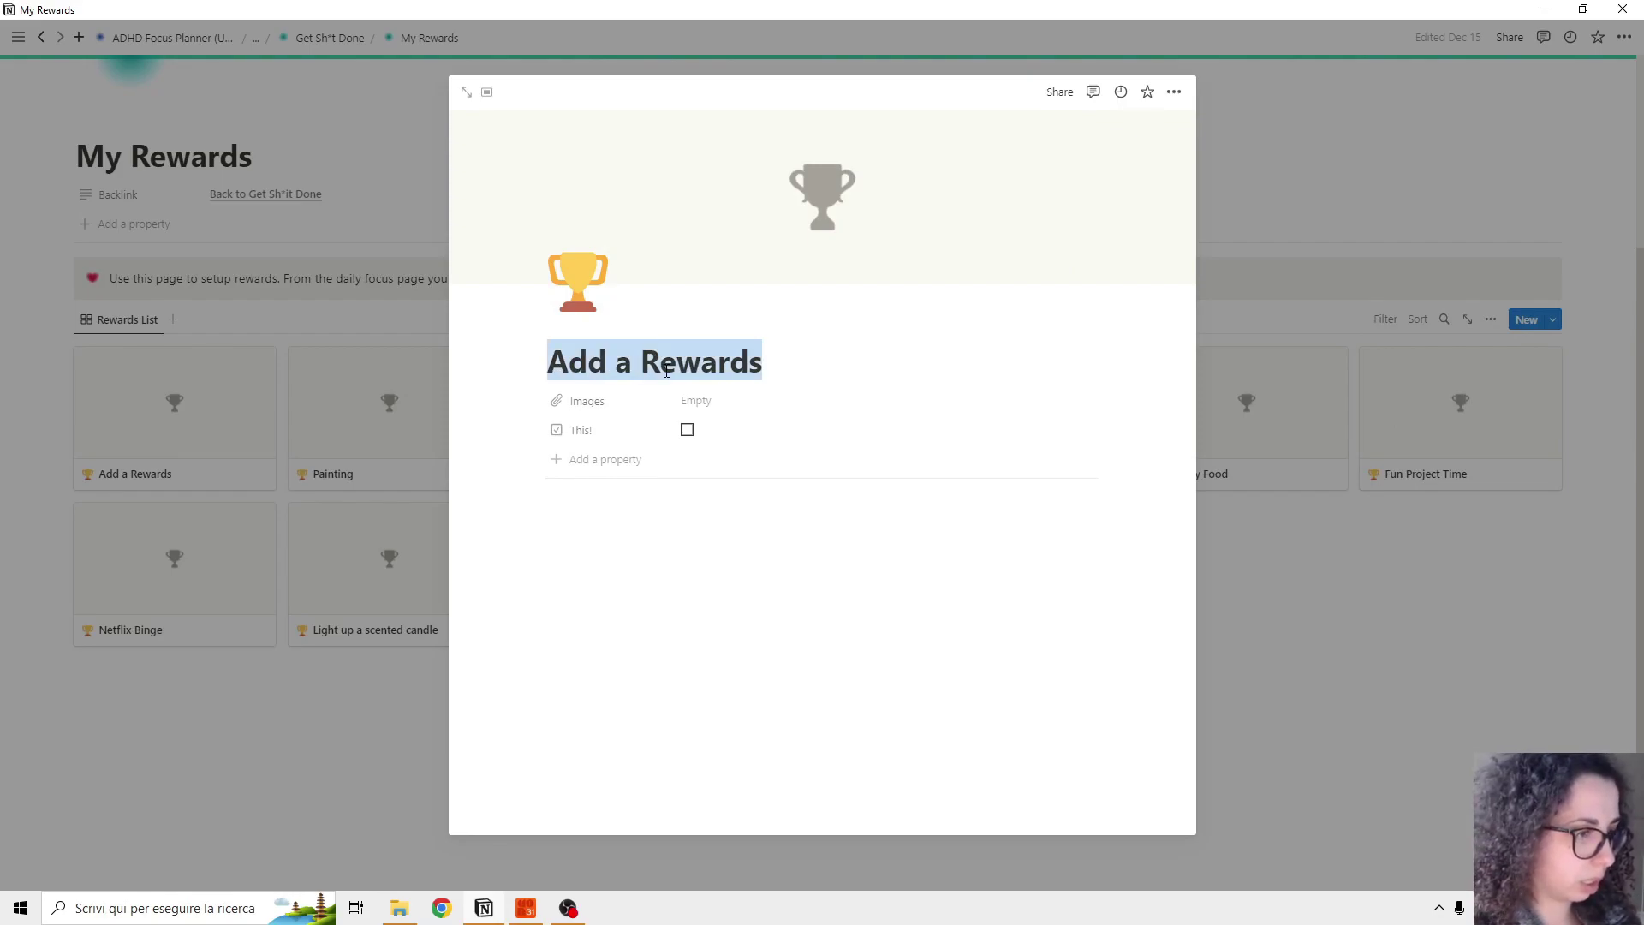
type("Bubble N")
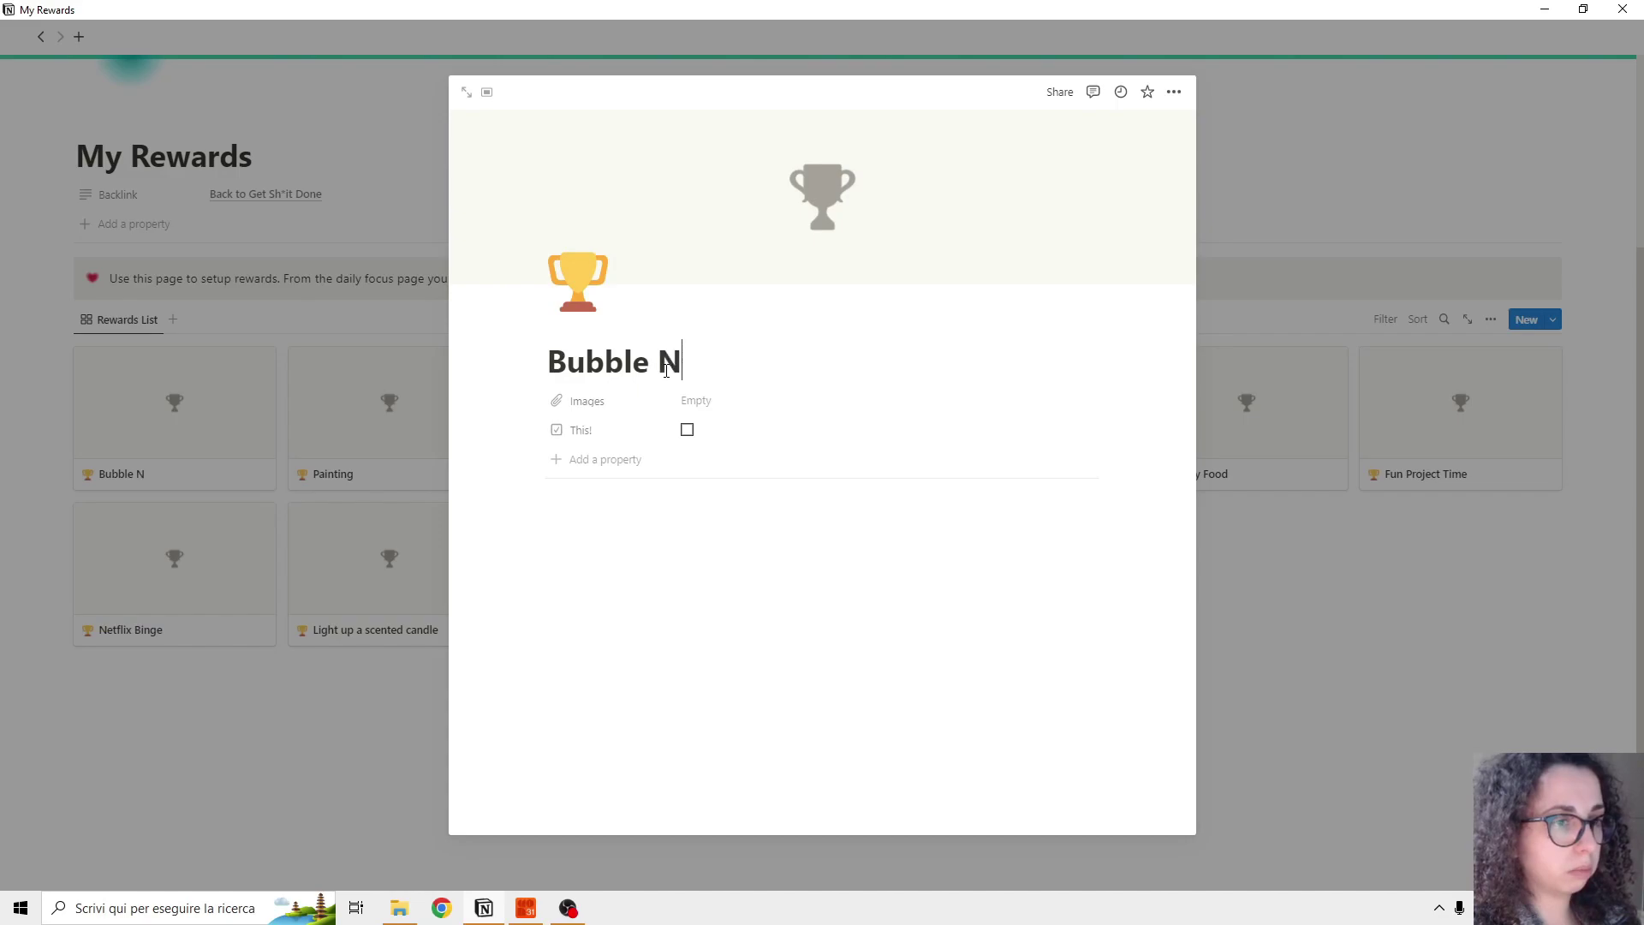
type("at")
key("BackSpace")
key("BackSpace")
type("Ba")
key("BackSpace")
key("BackSpace")
key("BackSpace")
type("Ba")
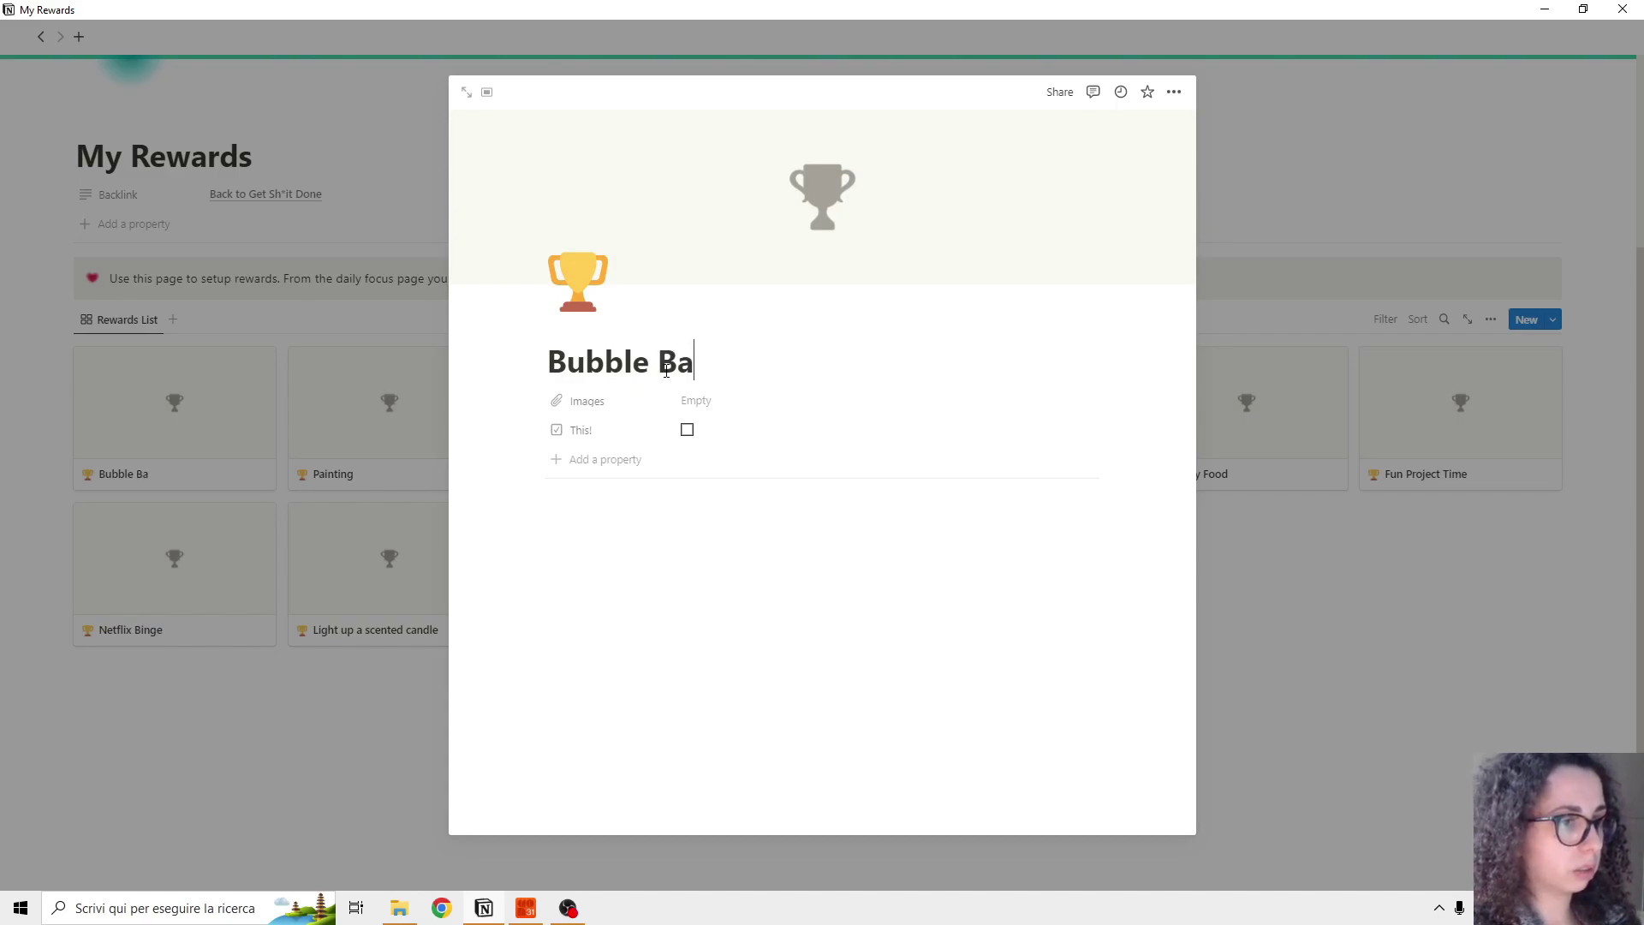
type("th")
left_click(269, 737)
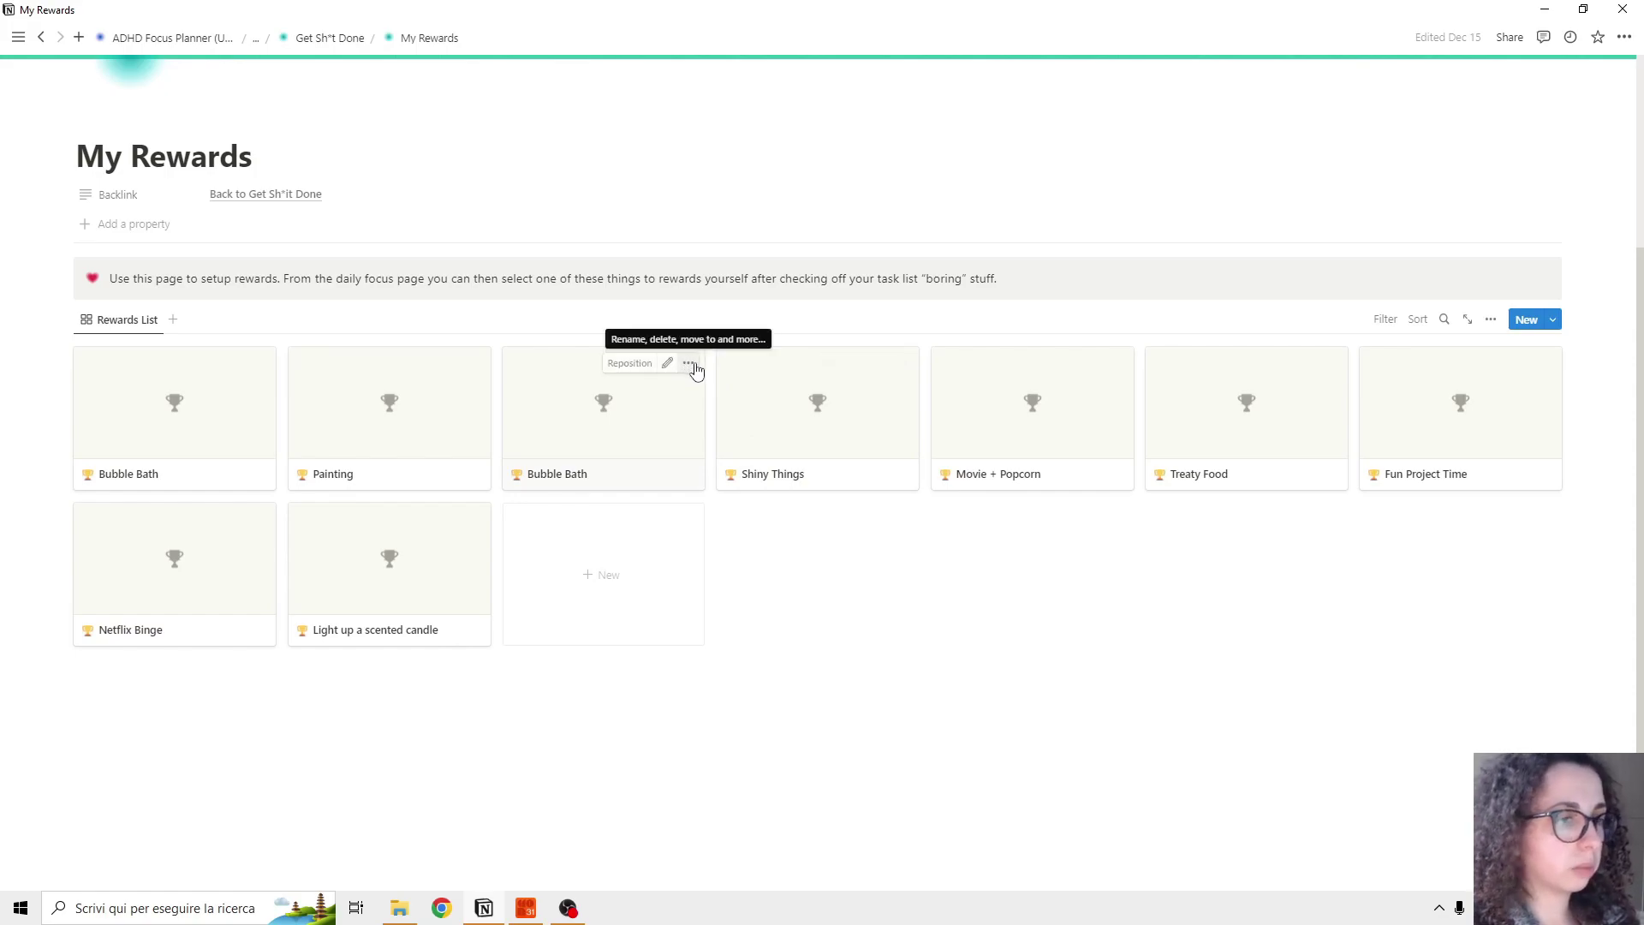
Step: Delete the duplicate Bubble Bath card and go back to the Get Sh*t Done page
left_click(688, 365)
left_click(757, 418)
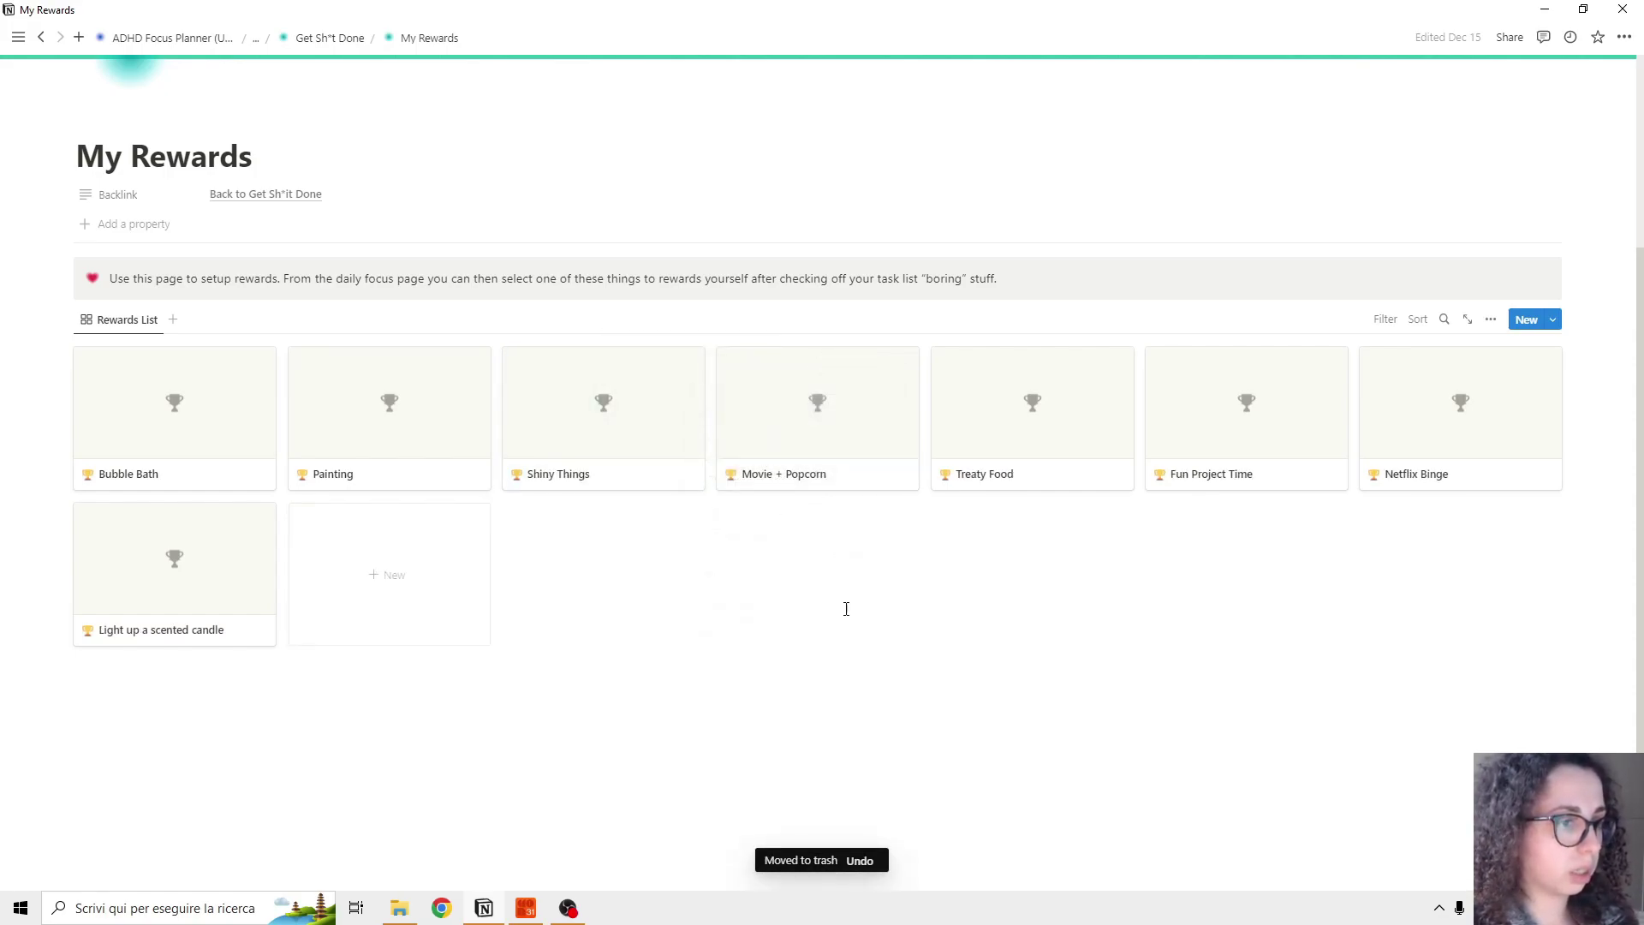
left_click(291, 38)
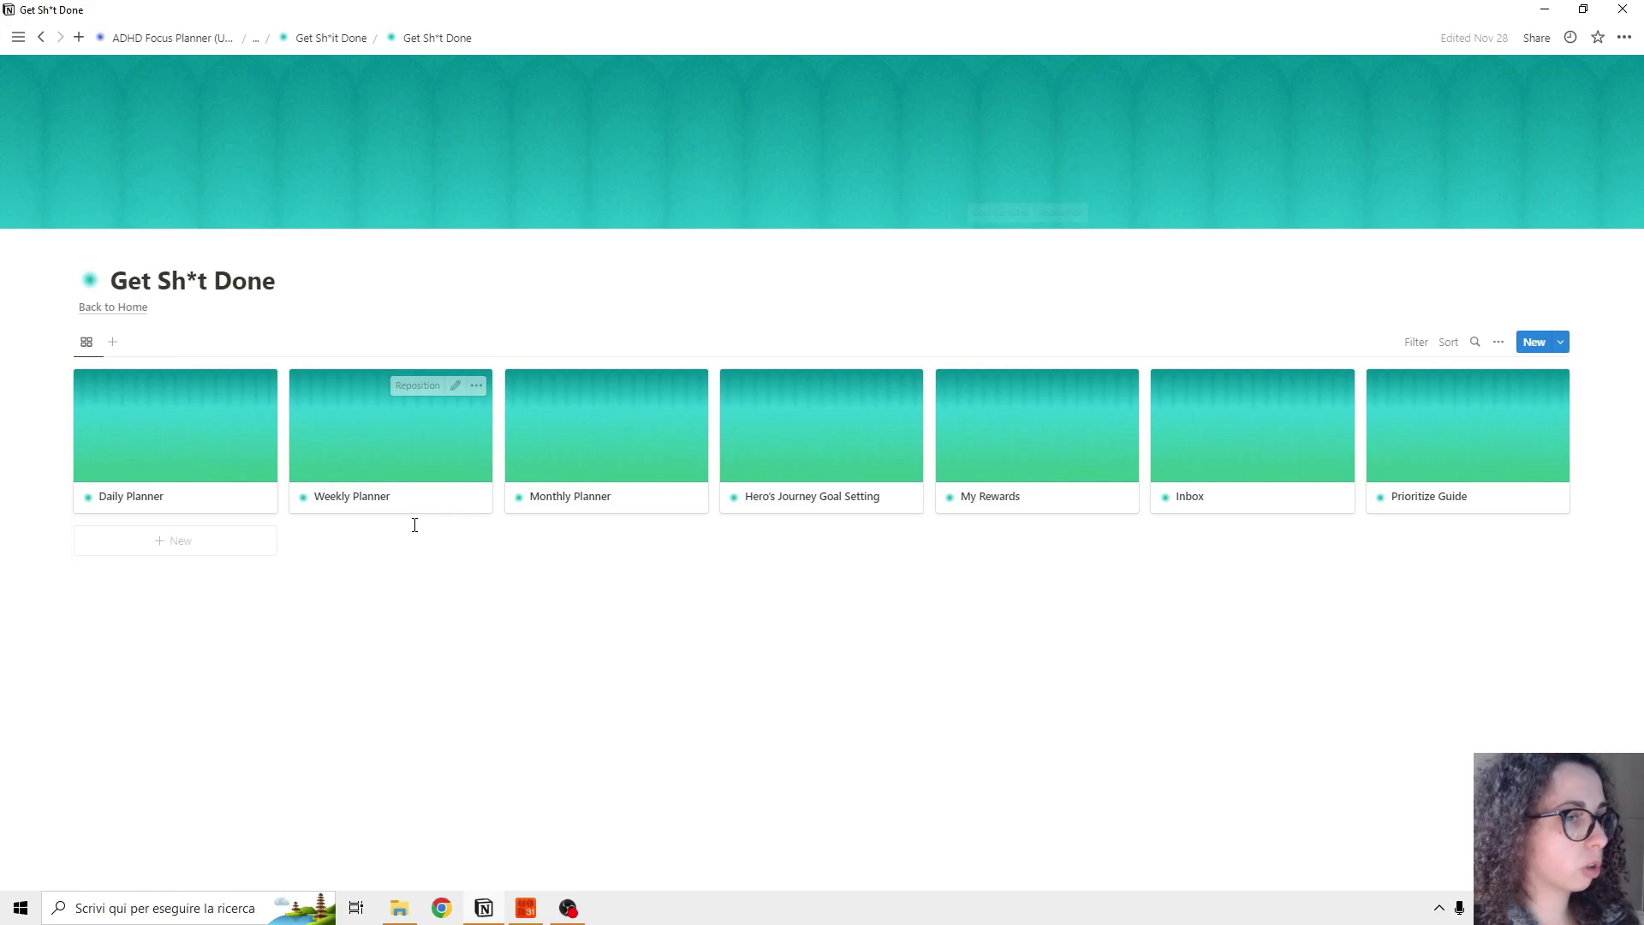